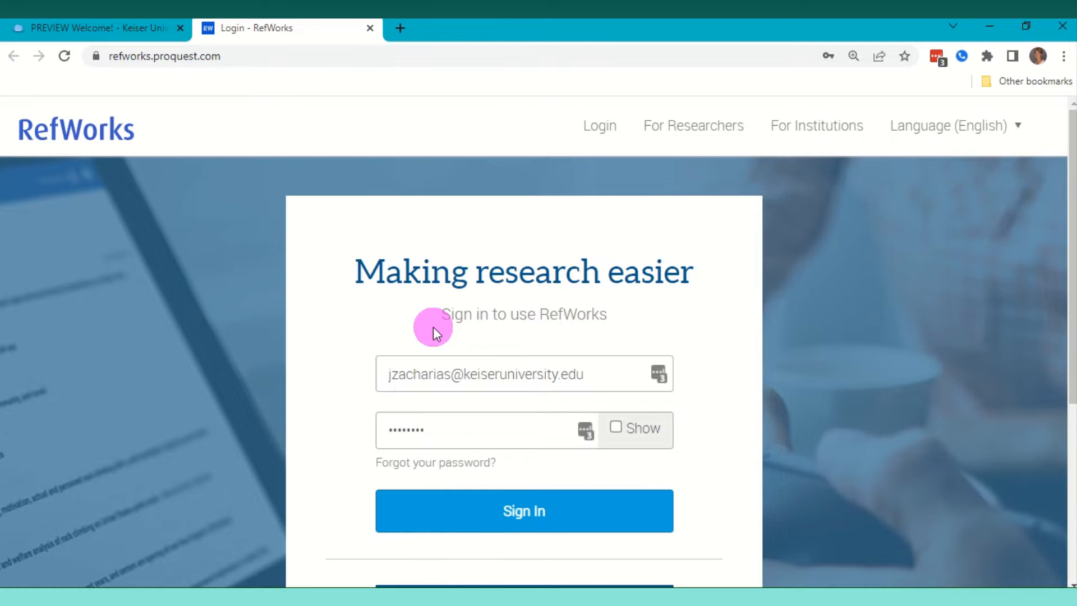
- Sign in to RefWorks with the credentials already filled in on the login form
{"action": "scroll", "coordinate": [538, 351], "scroll_direction": "down", "scroll_amount": 3}
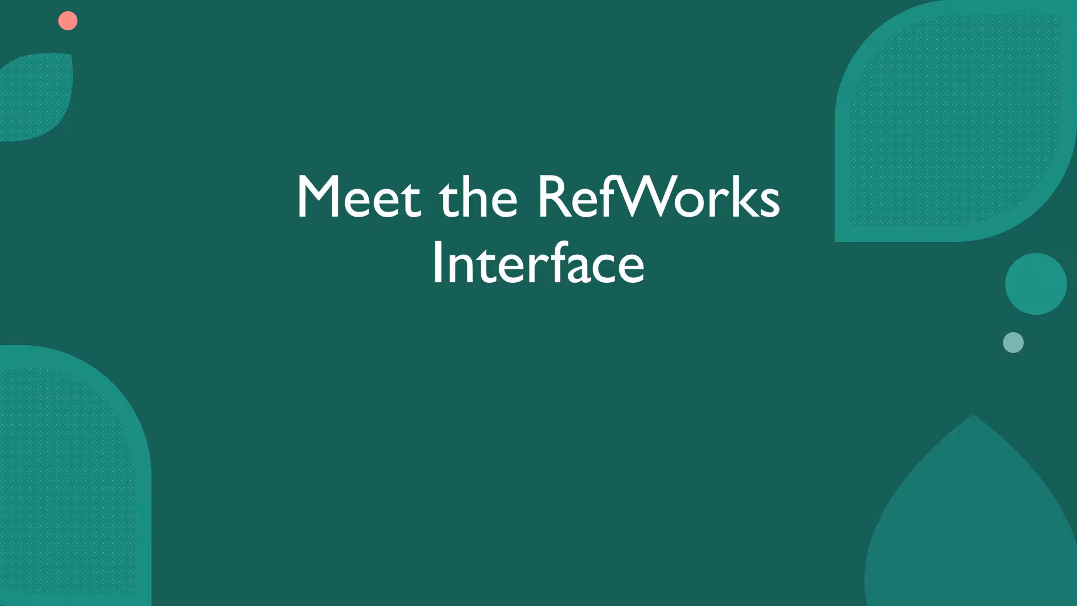
{"action": "left_click", "coordinate": [519, 512]}
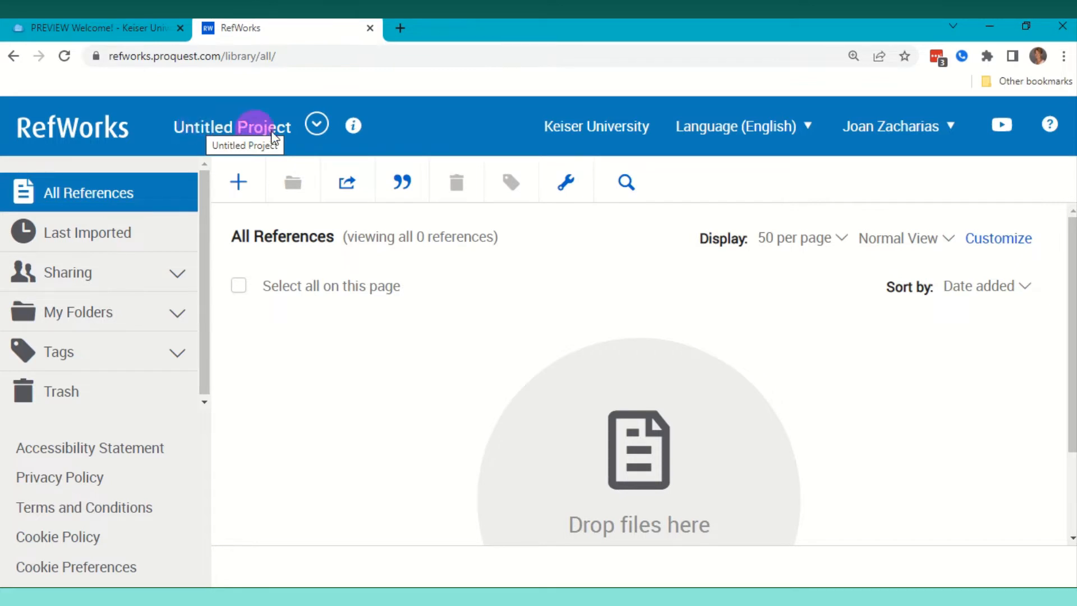
- Rename the untitled RefWorks project to "Vaccine Hesitancy" and return to the reference library
{"action": "left_click", "coordinate": [318, 131]}
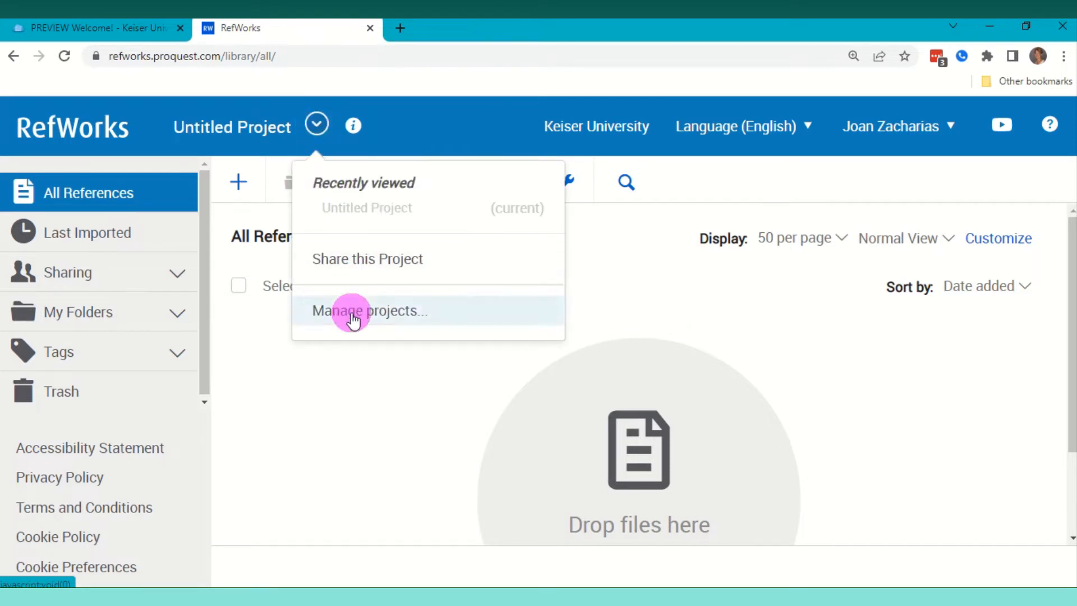
{"action": "left_click", "coordinate": [352, 311]}
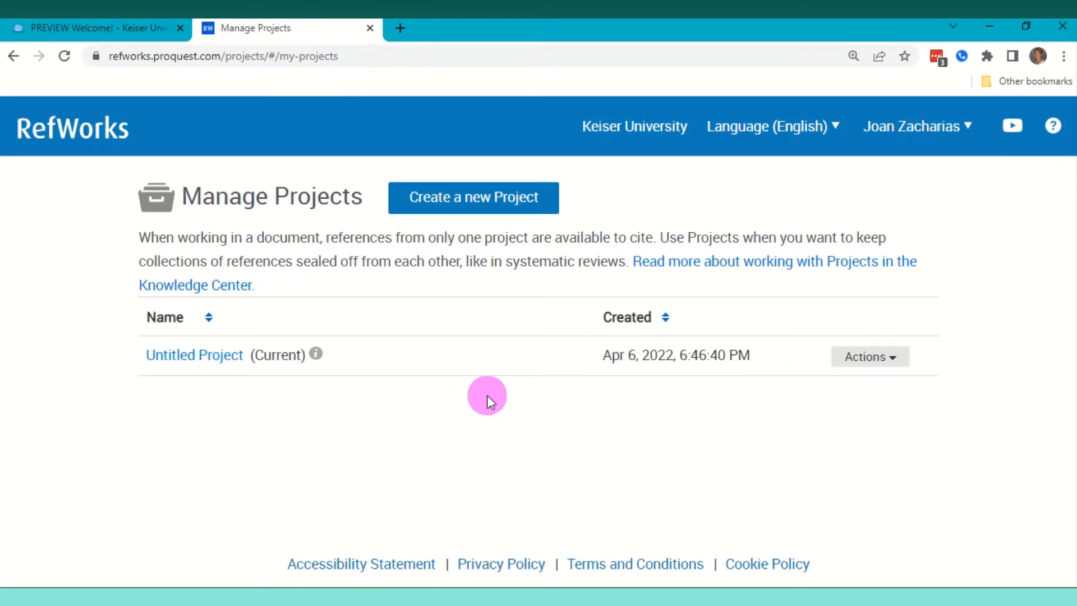
{"action": "left_click", "coordinate": [866, 358]}
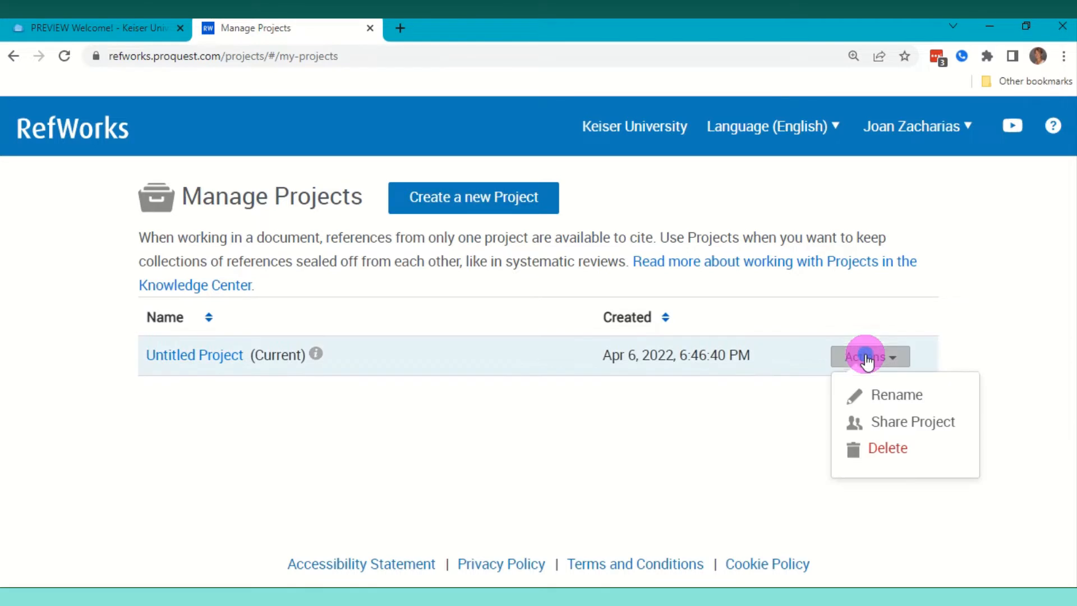
{"action": "left_click", "coordinate": [886, 404]}
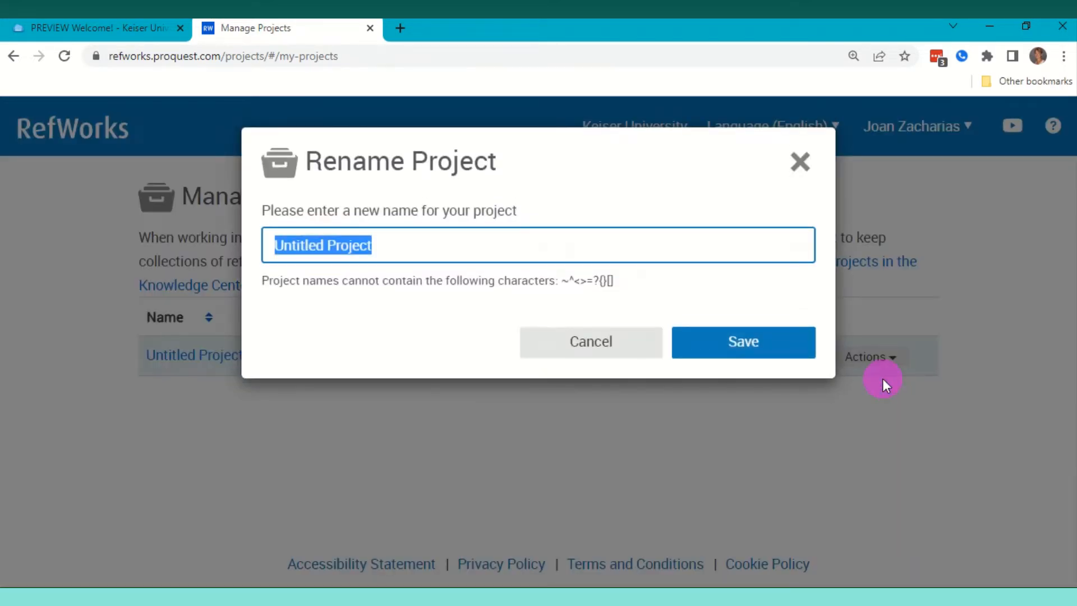
{"action": "type", "text": "Vaccine Hesitancy"}
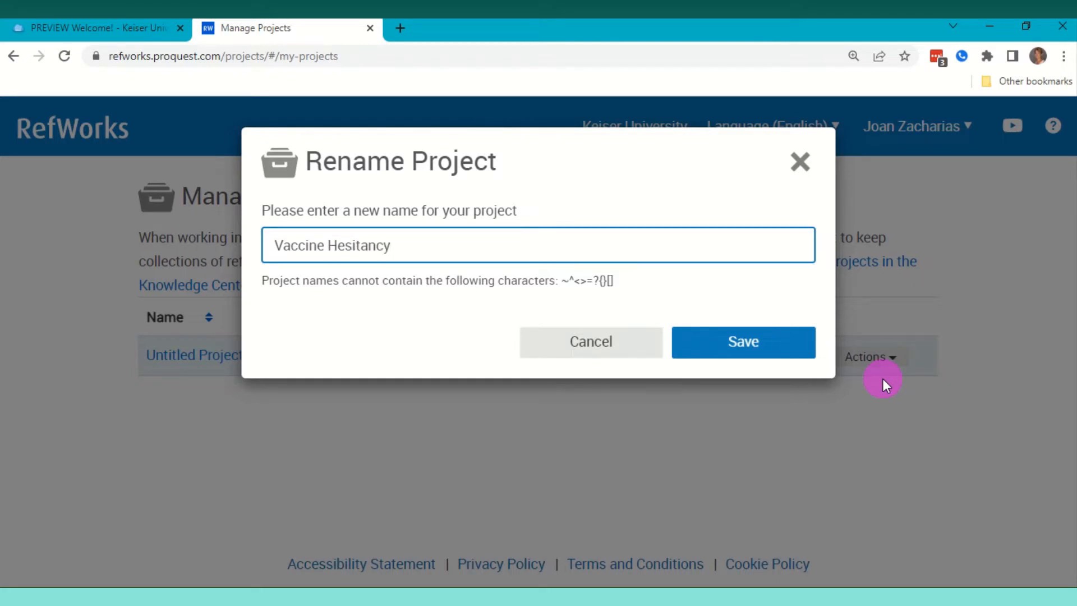
{"action": "left_click", "coordinate": [743, 351]}
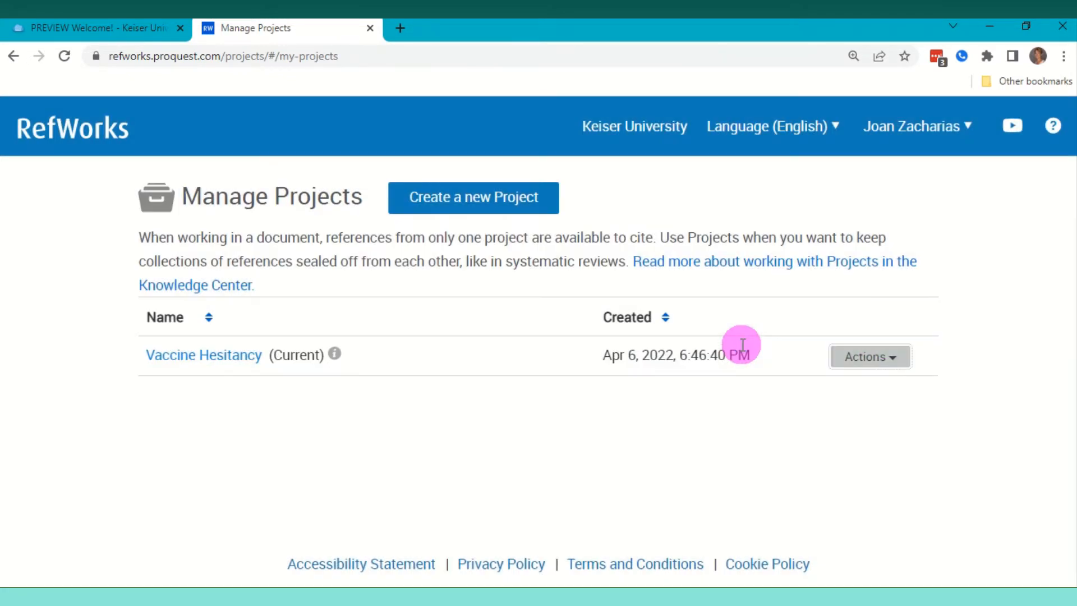
{"action": "left_click", "coordinate": [69, 142]}
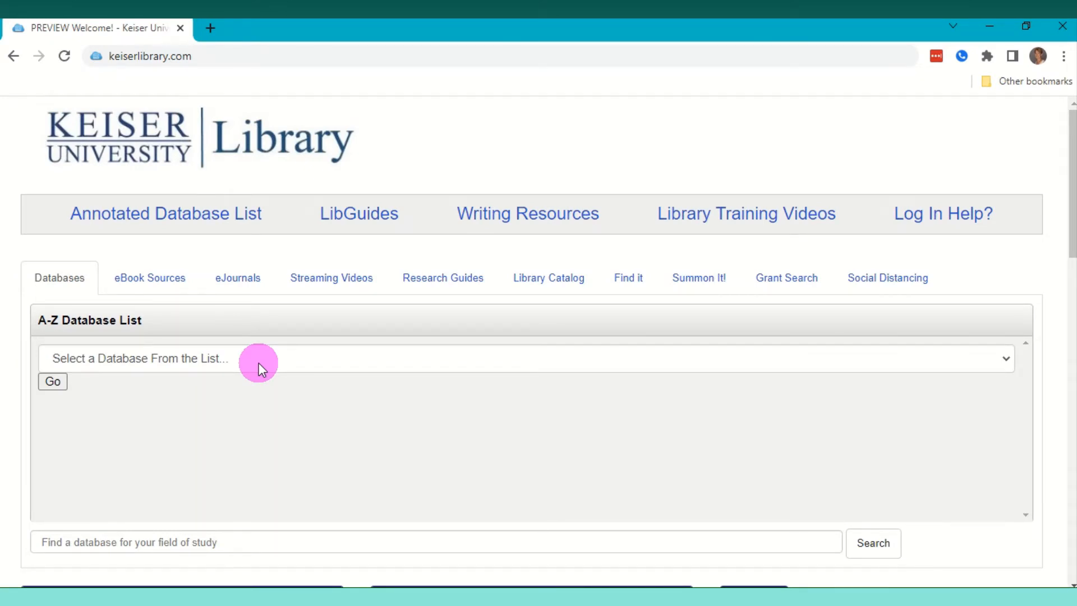
- Open the ProQuest Database Platform from the popular databases on the Keiser University Library site
{"action": "scroll", "coordinate": [454, 372], "scroll_direction": "down", "scroll_amount": 3}
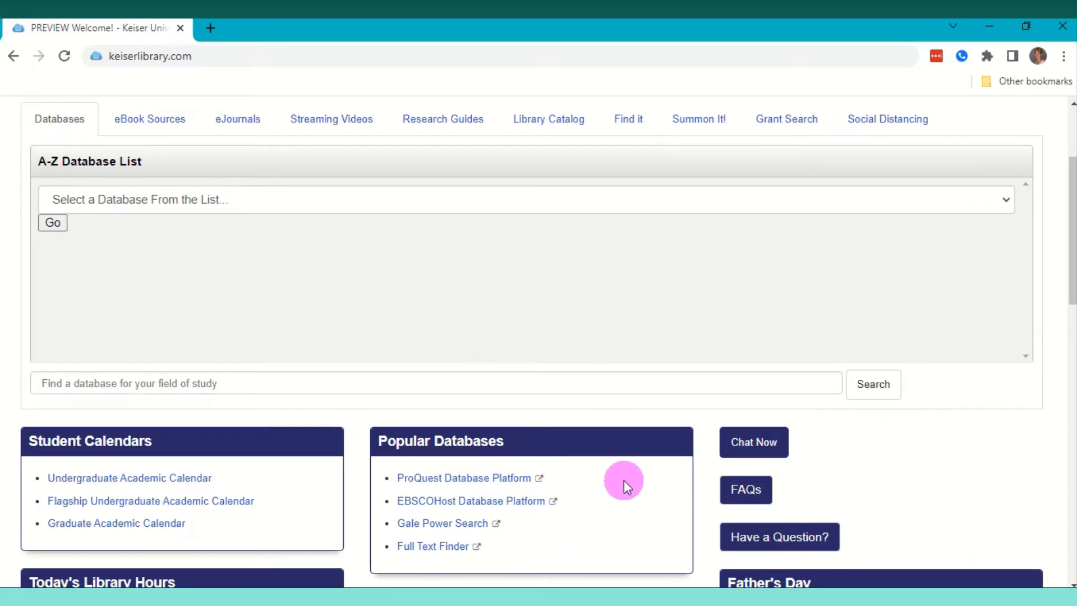
{"action": "scroll", "coordinate": [662, 305], "scroll_direction": "up", "scroll_amount": 3}
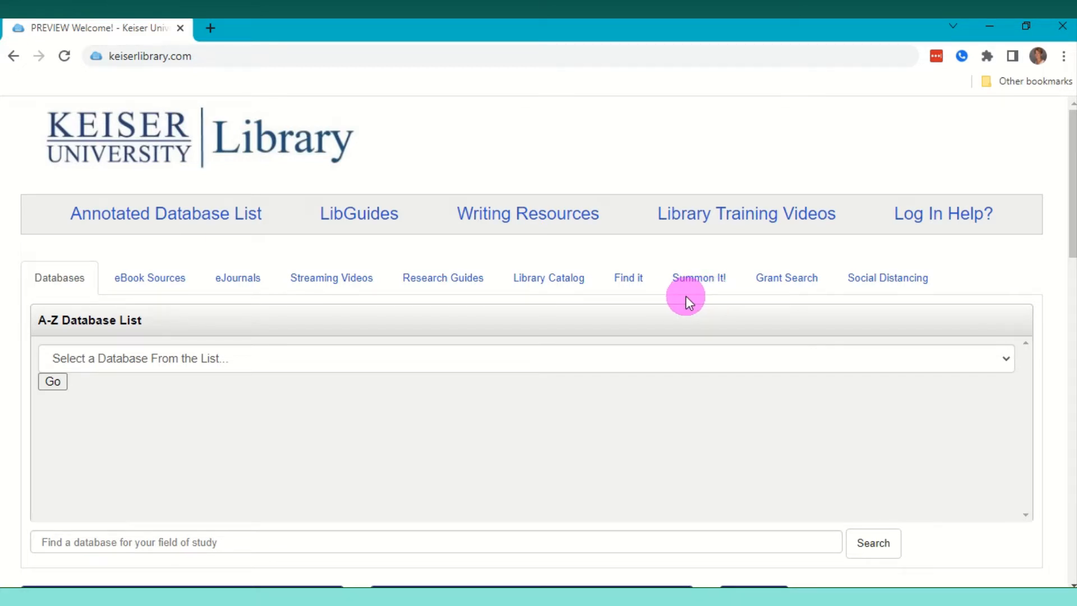
{"action": "scroll", "coordinate": [595, 339], "scroll_direction": "down", "scroll_amount": 3}
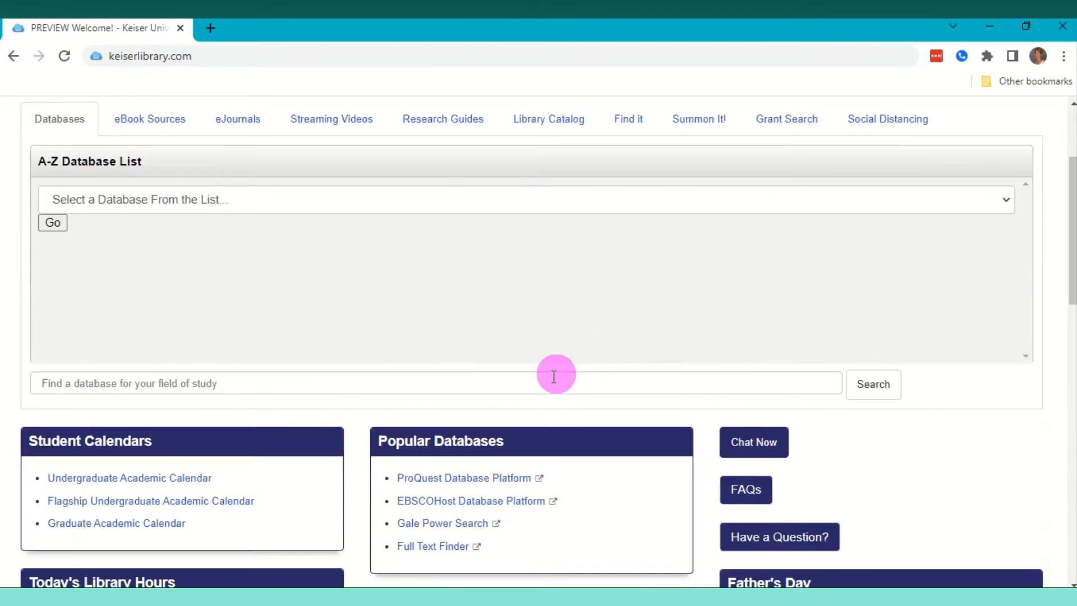
{"action": "left_click", "coordinate": [463, 476]}
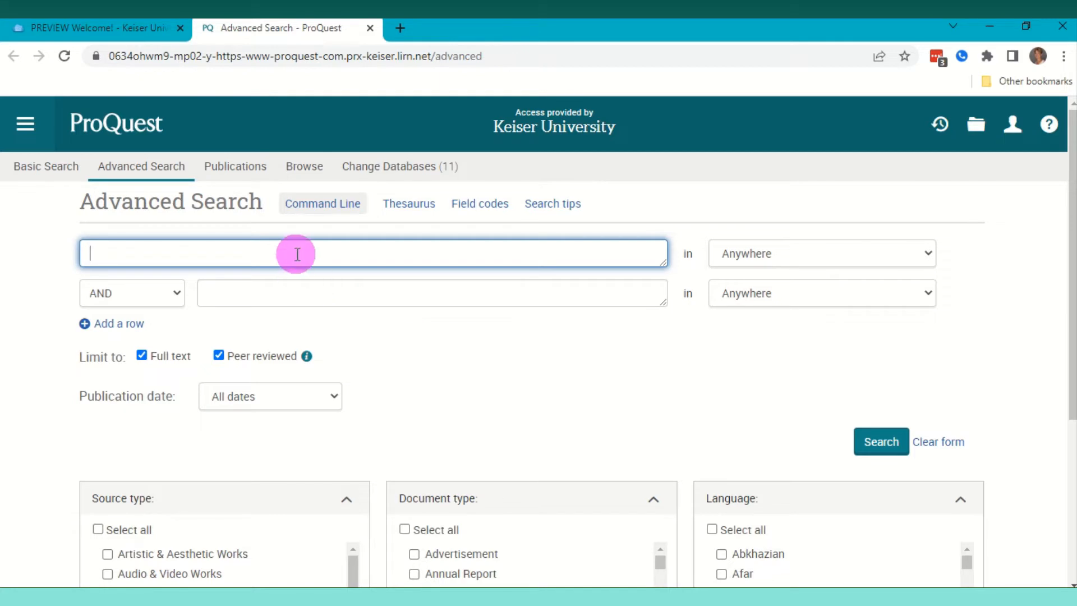
- Search ProQuest for "vaccine hesitancy" with the publication date limited to the last 3 years
{"action": "type", "text": "vaccine hesit"}
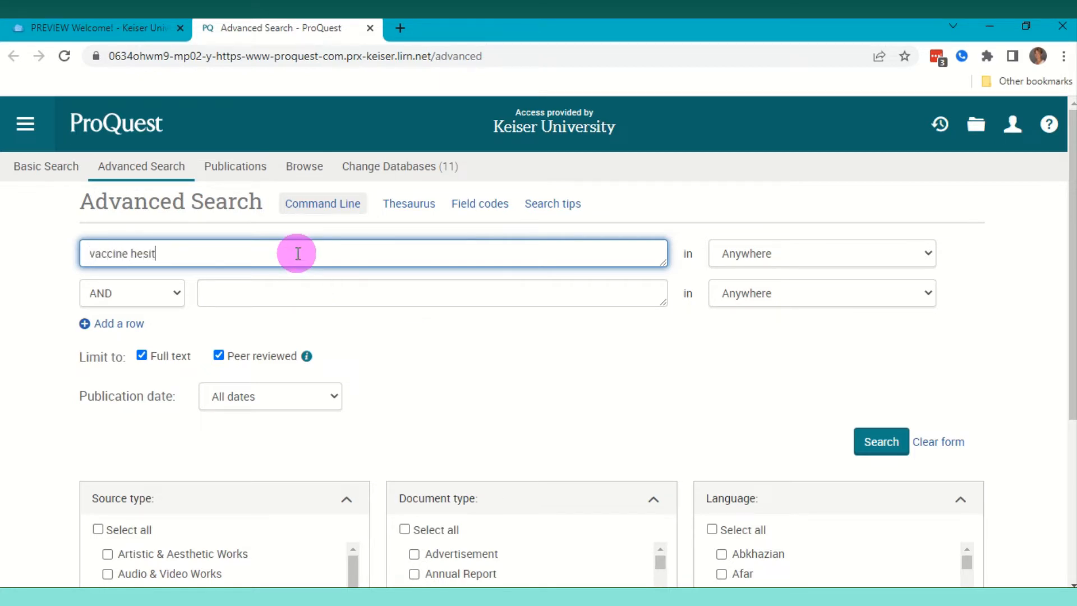
{"action": "type", "text": "ancy"}
{"action": "left_click", "coordinate": [335, 396]}
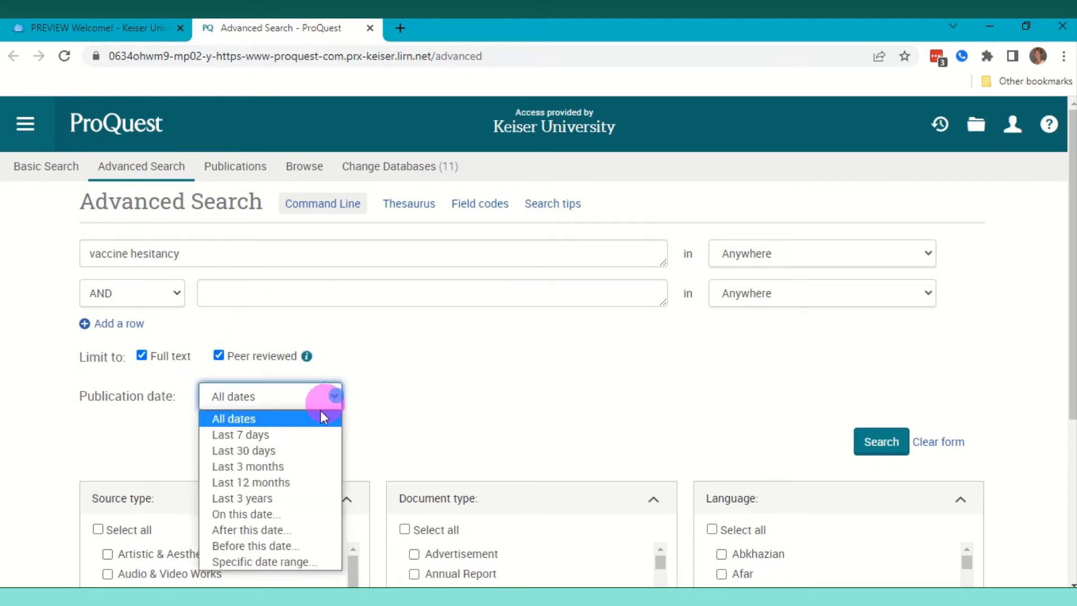
{"action": "left_click", "coordinate": [305, 497]}
{"action": "left_click", "coordinate": [869, 449]}
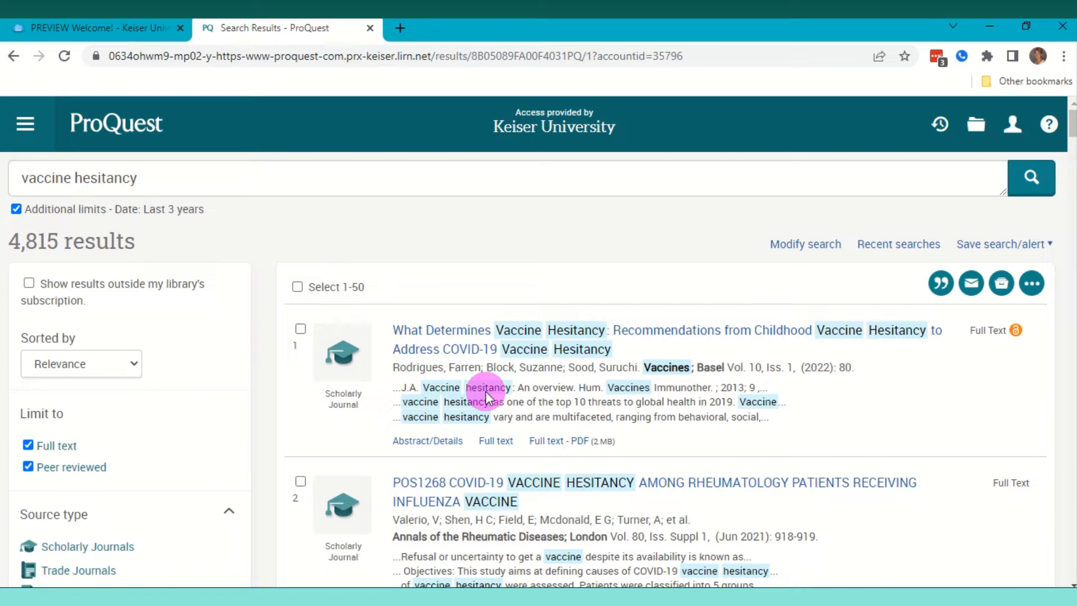
- Select the first three articles in the vaccine hesitancy search results
{"action": "left_click", "coordinate": [301, 330]}
{"action": "scroll", "coordinate": [304, 359], "scroll_direction": "down", "scroll_amount": 1}
{"action": "left_click", "coordinate": [301, 403]}
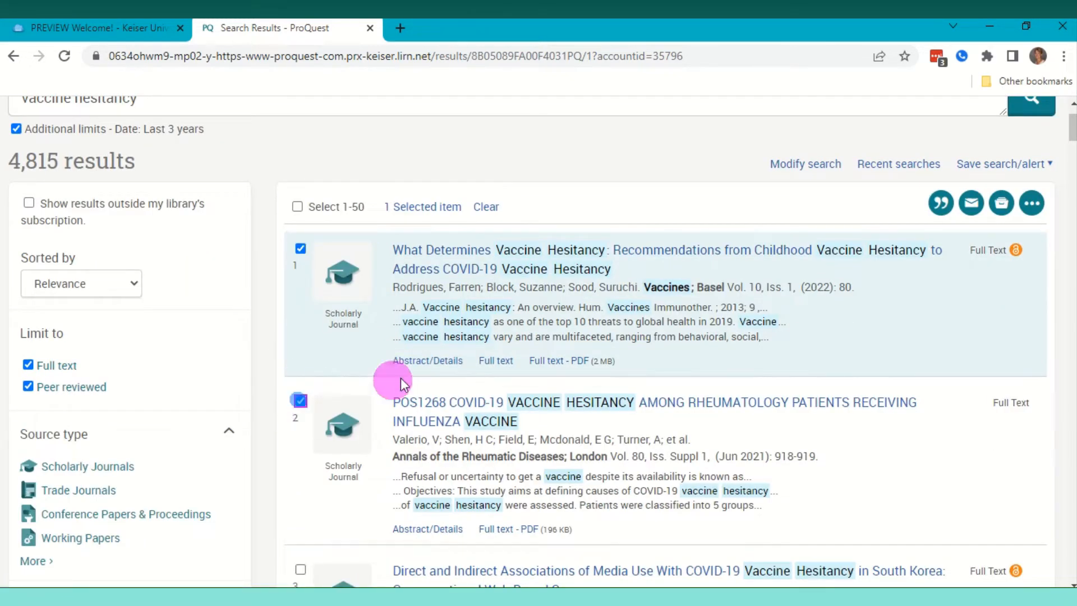
{"action": "scroll", "coordinate": [404, 373], "scroll_direction": "down", "scroll_amount": 1}
{"action": "left_click", "coordinate": [302, 490]}
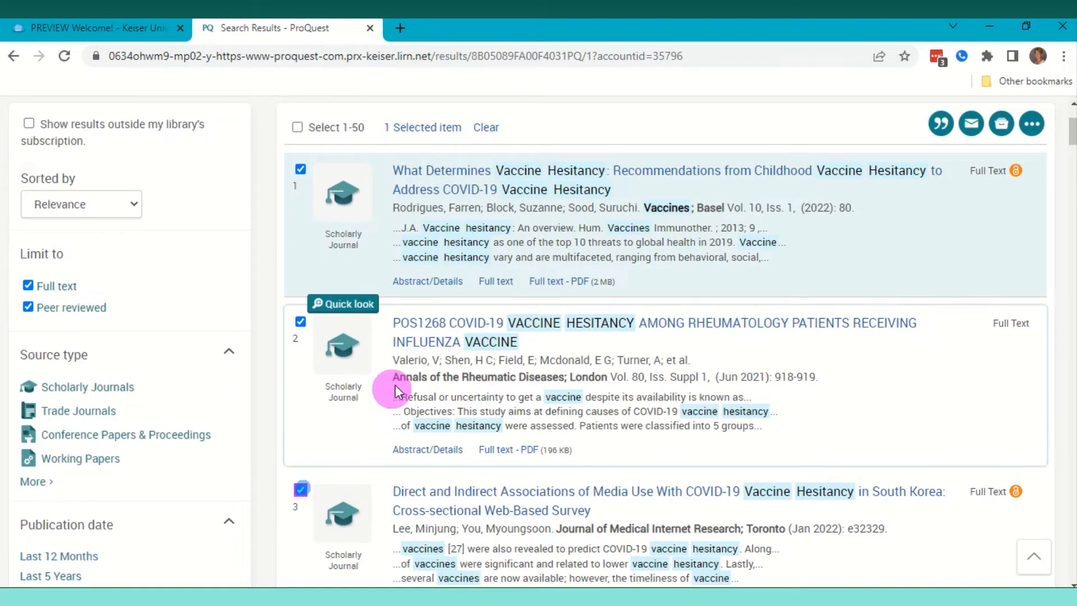
- Try to export the three selected articles to RefWorks, entering the displayed CAPTCHA text in the export dialog
{"action": "scroll", "coordinate": [393, 381], "scroll_direction": "up", "scroll_amount": 2}
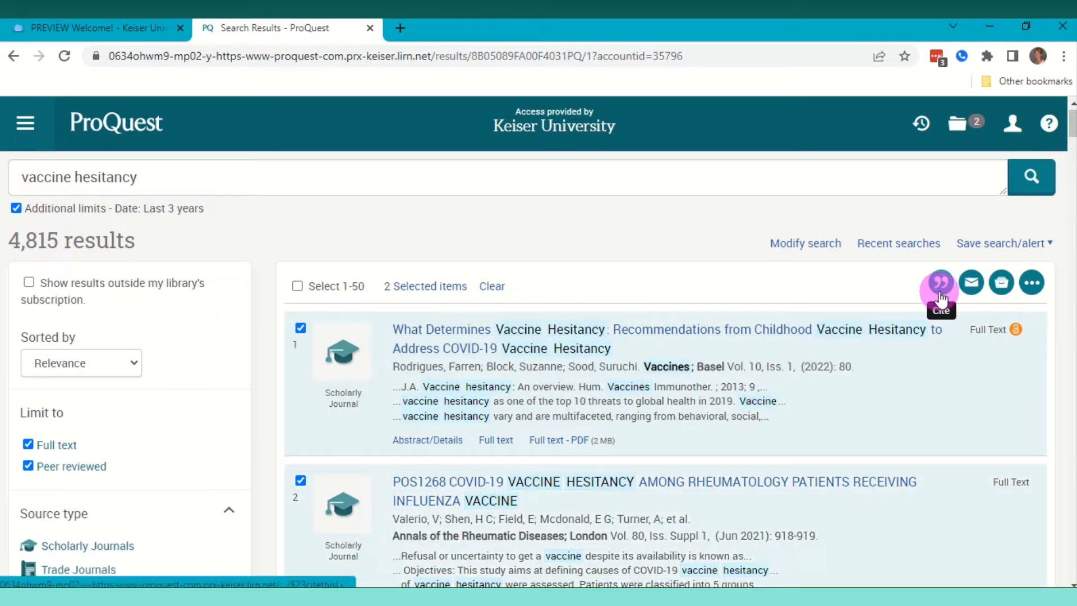
{"action": "left_click", "coordinate": [1030, 285]}
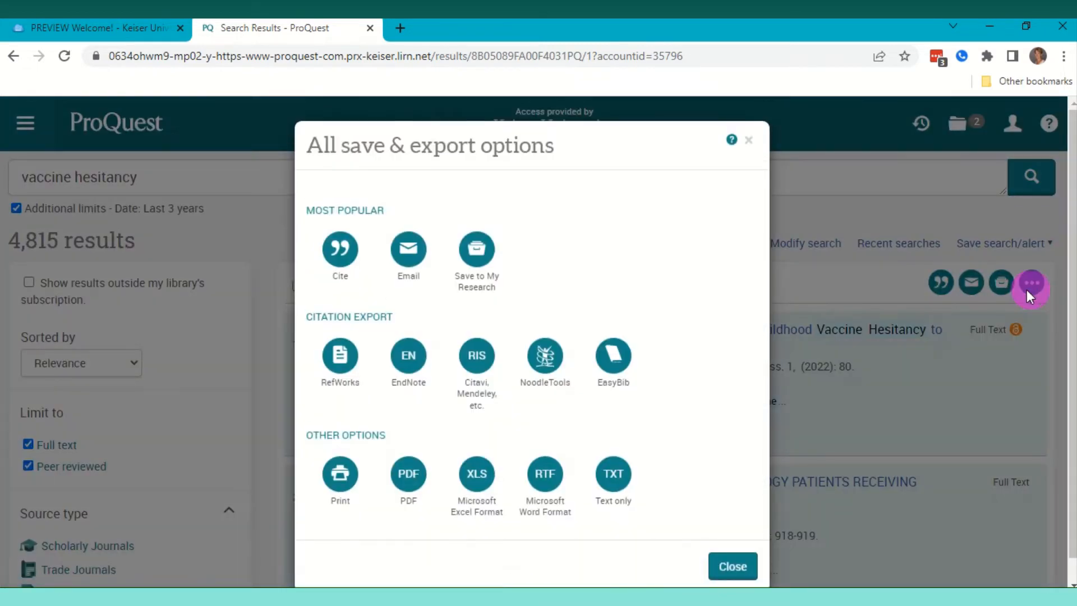
{"action": "left_click", "coordinate": [339, 359]}
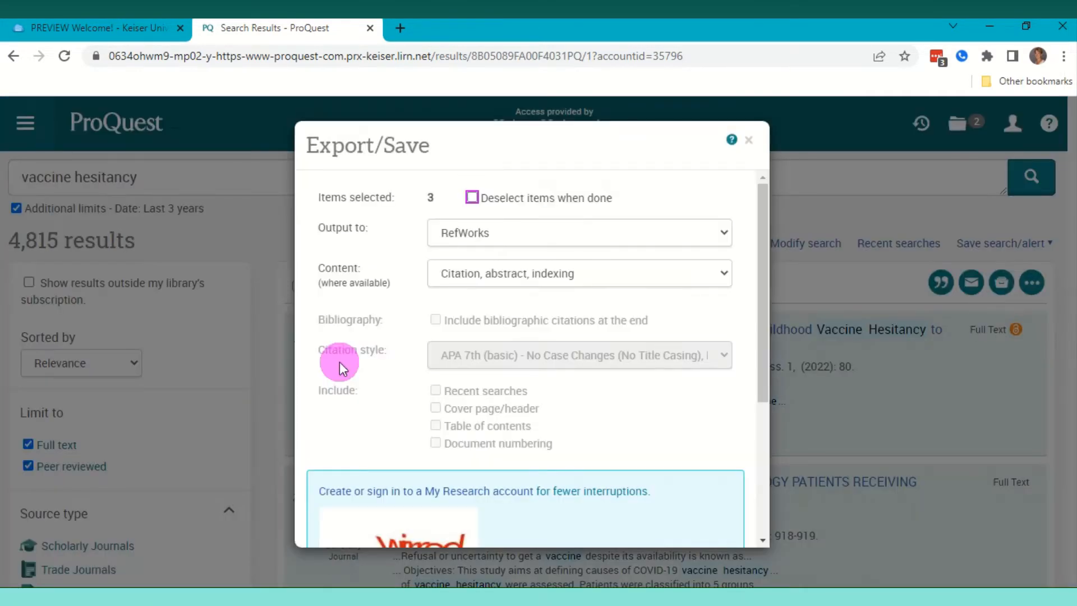
{"action": "scroll", "coordinate": [504, 348], "scroll_direction": "down", "scroll_amount": 3}
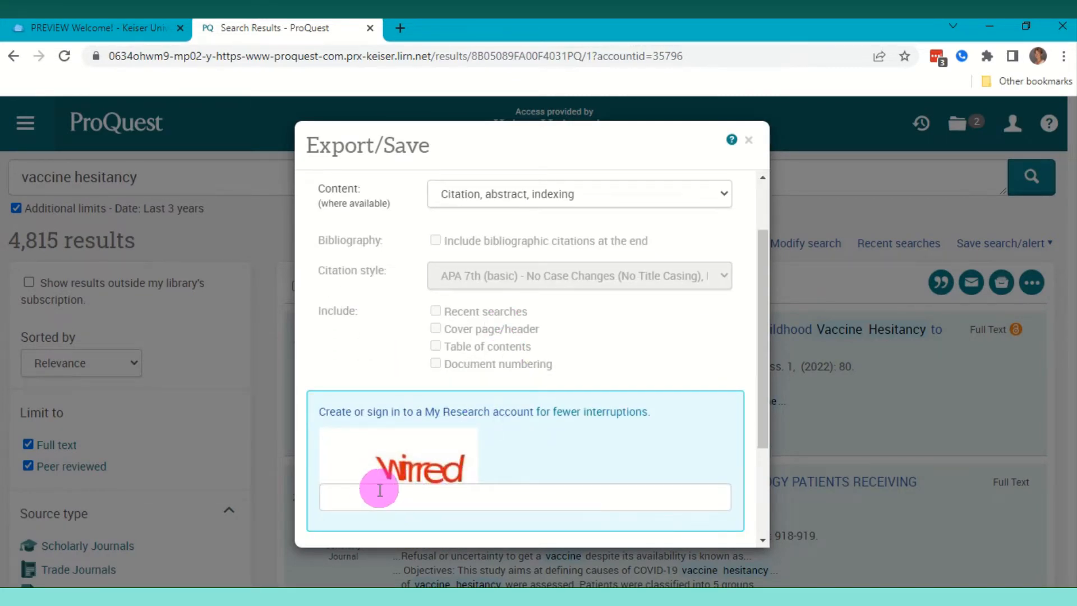
{"action": "left_click", "coordinate": [359, 492]}
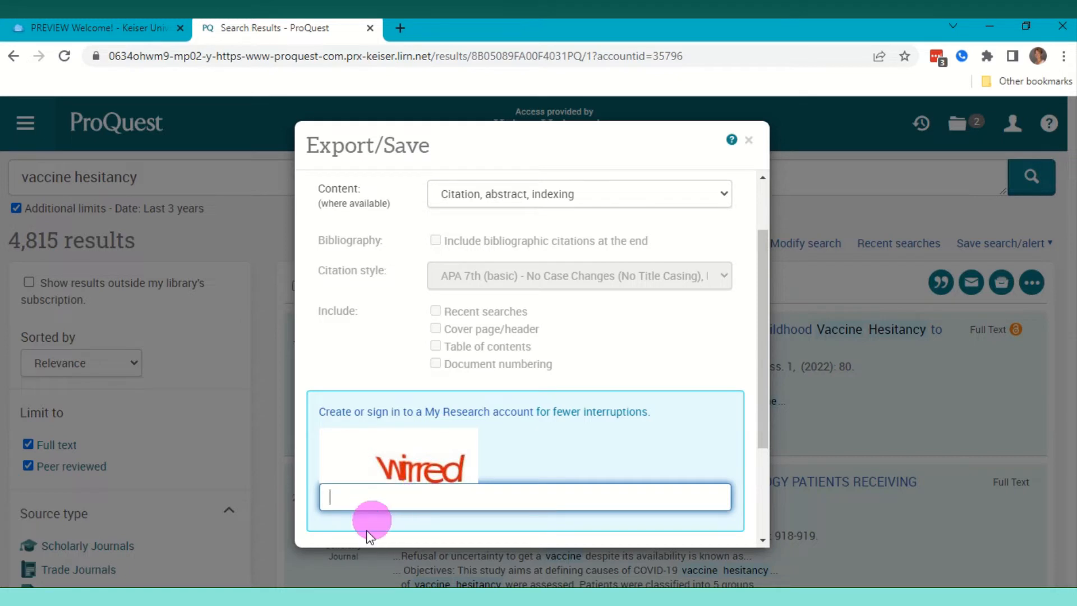
{"action": "type", "text": "wirred"}
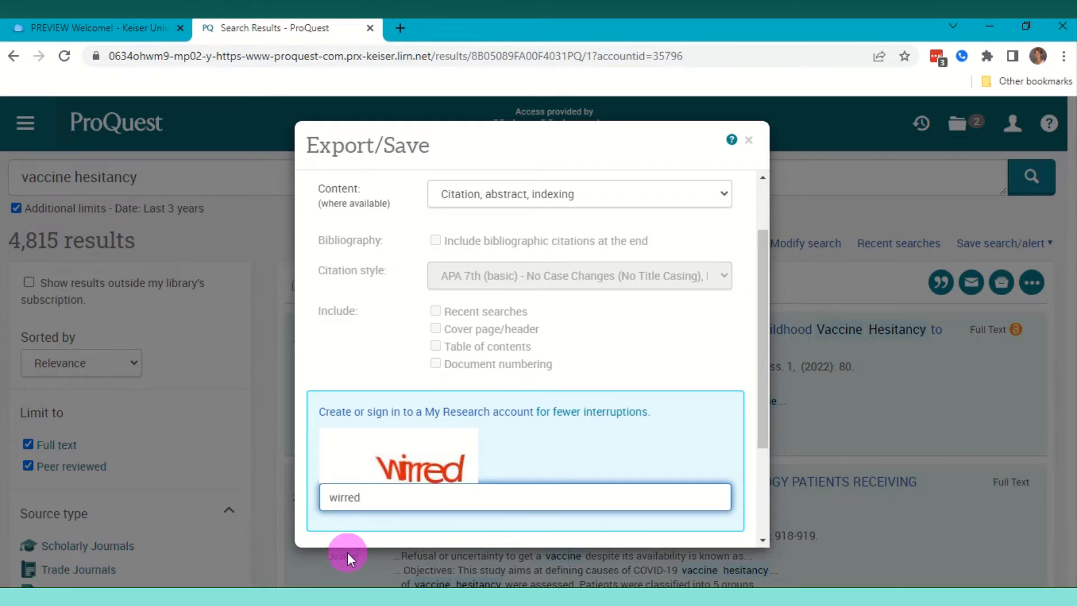
{"action": "key", "text": "Return"}
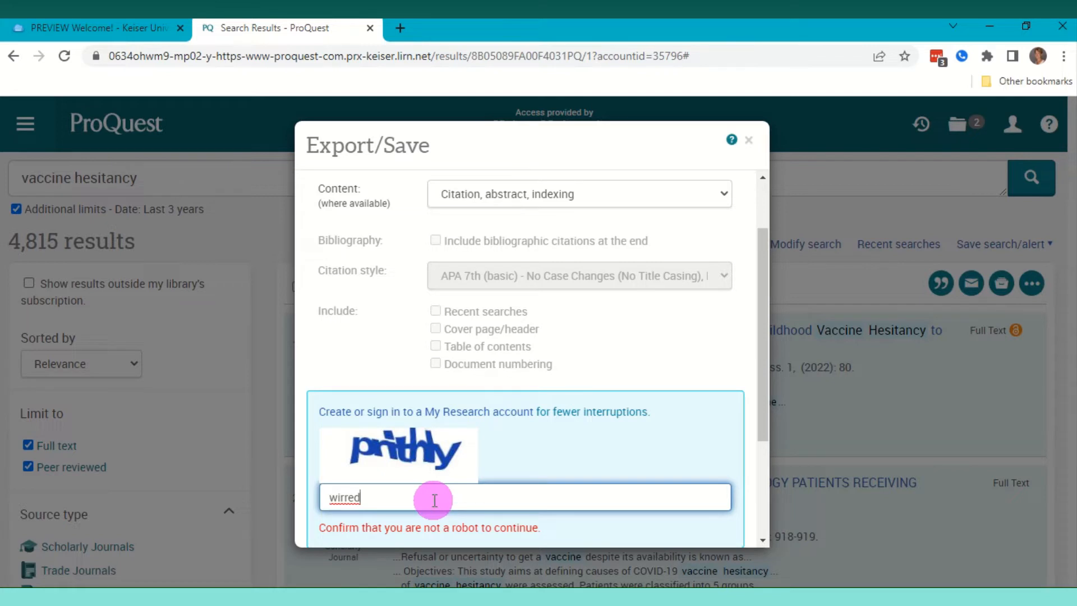
- Replace the CAPTCHA entry with the newly displayed text and submit the export to RefWorks
{"action": "left_click_drag", "start_coordinate": [425, 498], "coordinate": [300, 504]}
{"action": "type", "text": "prithy"}
{"action": "key", "text": "BackSpace"}
{"action": "type", "text": "ly"}
{"action": "key", "text": "Return"}
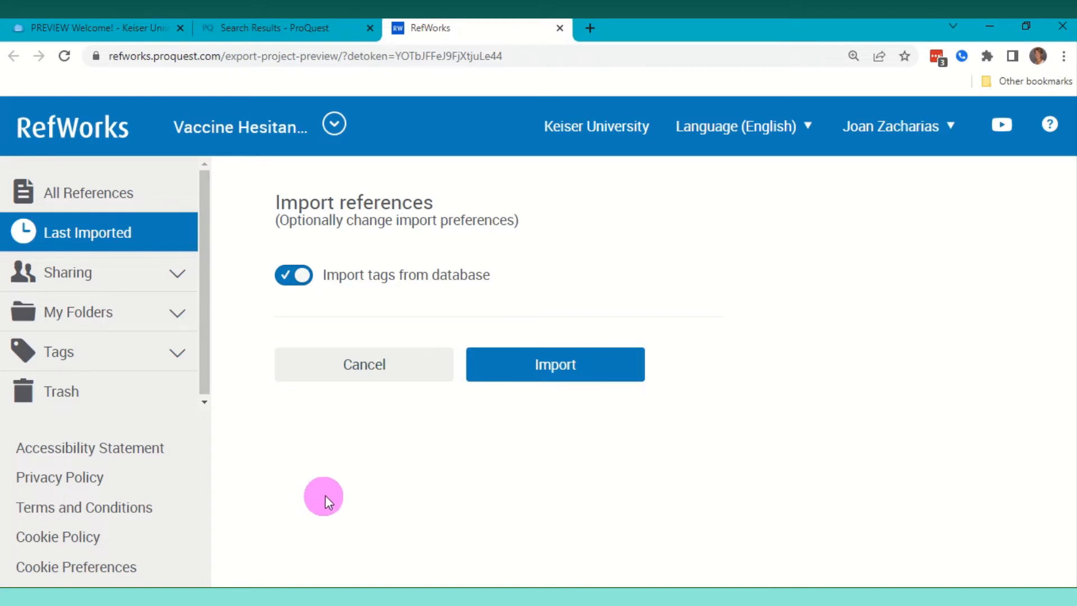
- Import the exported references with their database tags into the Vaccine Hesitancy project and view the last imported items
{"action": "left_click", "coordinate": [552, 375]}
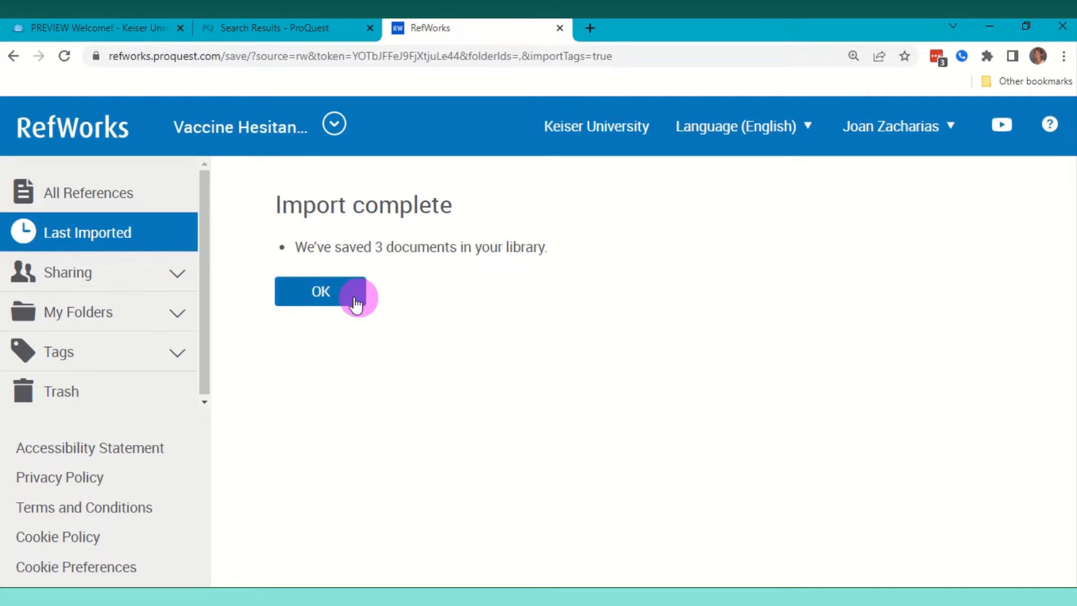
{"action": "left_click", "coordinate": [336, 299]}
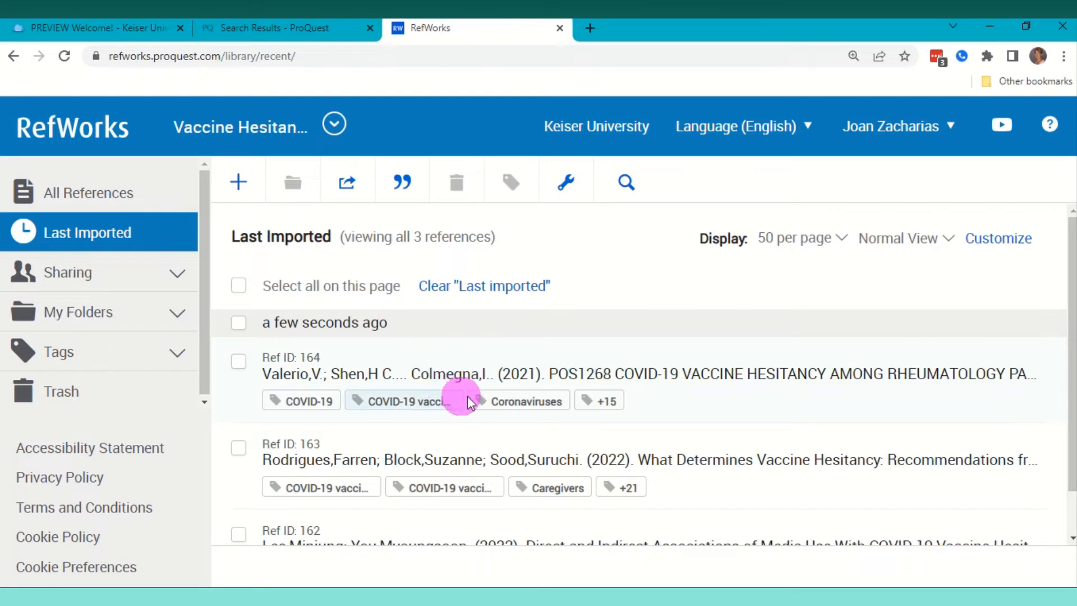
{"action": "scroll", "coordinate": [478, 403], "scroll_direction": "down", "scroll_amount": 1}
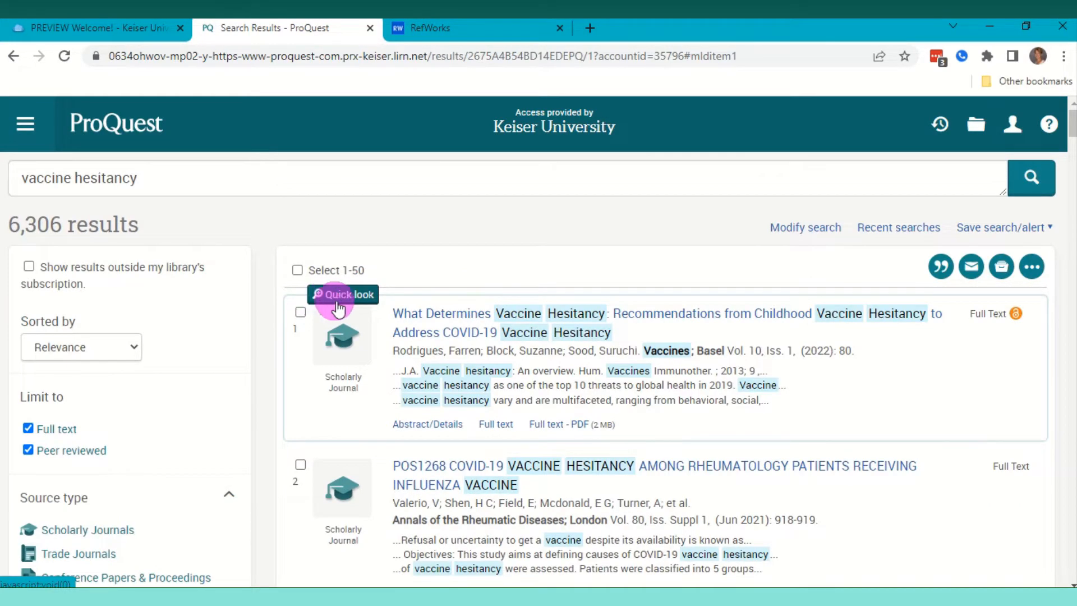
- Preview the first ProQuest result, "What Determines Vaccine Hesitancy", and open its full document as a PDF
{"action": "left_click", "coordinate": [340, 295]}
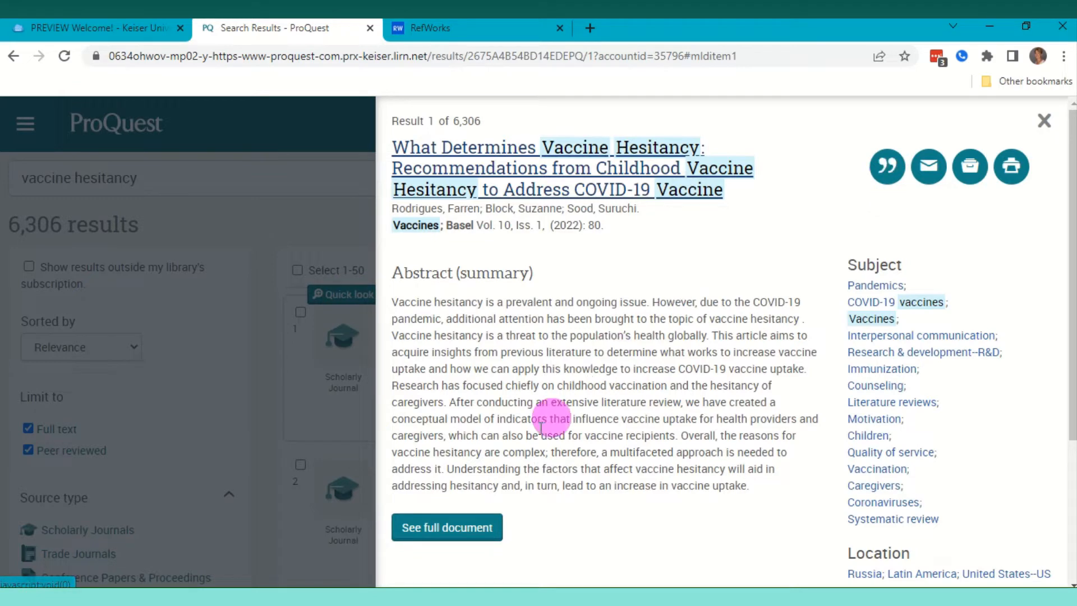
{"action": "left_click", "coordinate": [440, 530]}
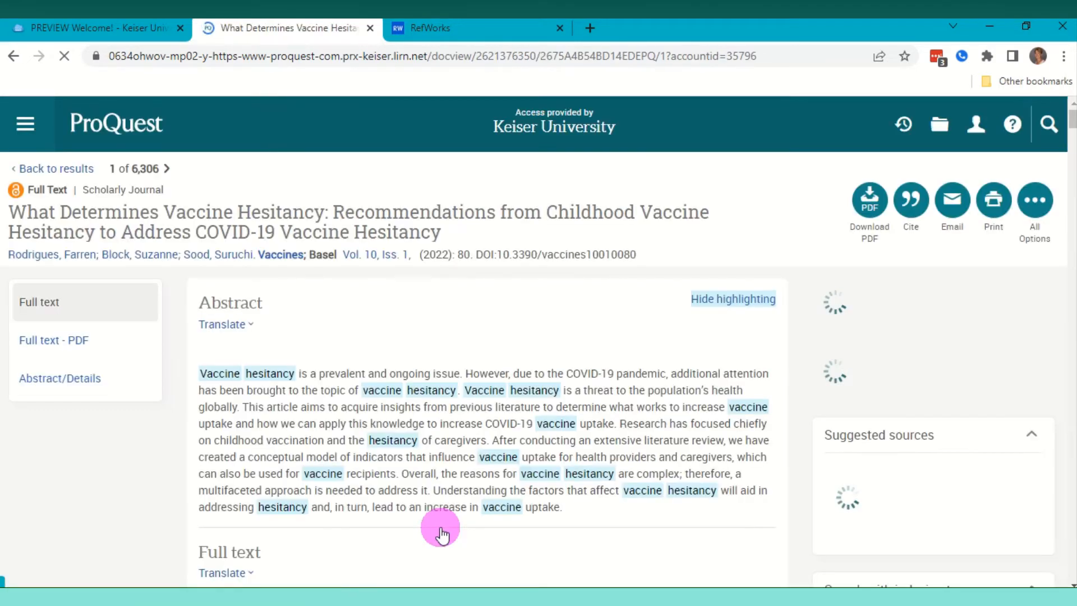
{"action": "left_click", "coordinate": [78, 348]}
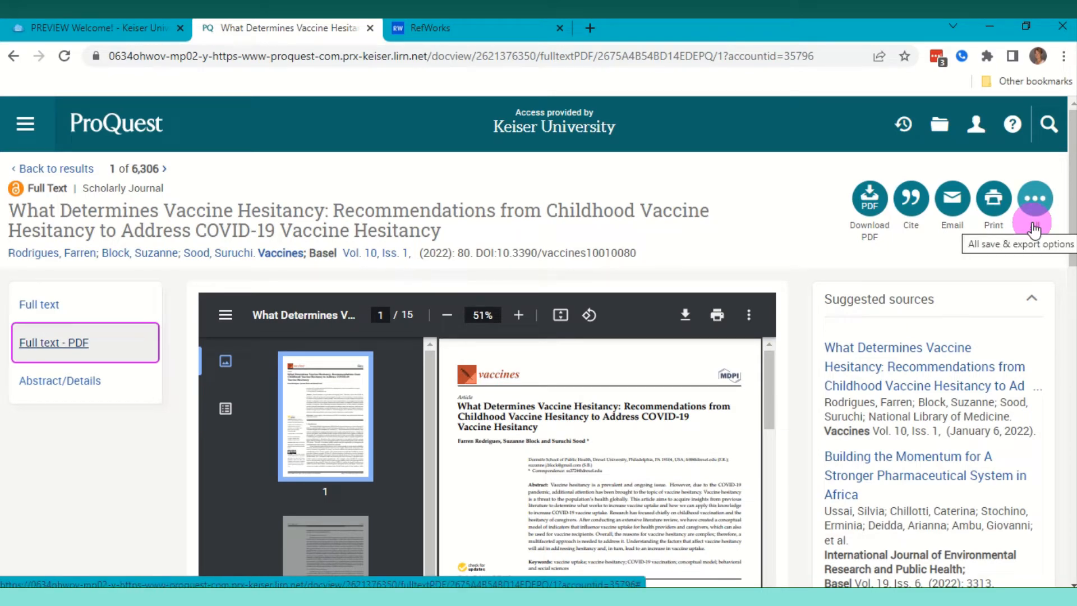
- Generate the open article's citation in APA 7th - Sentence Casing style and copy it
{"action": "left_click", "coordinate": [910, 202]}
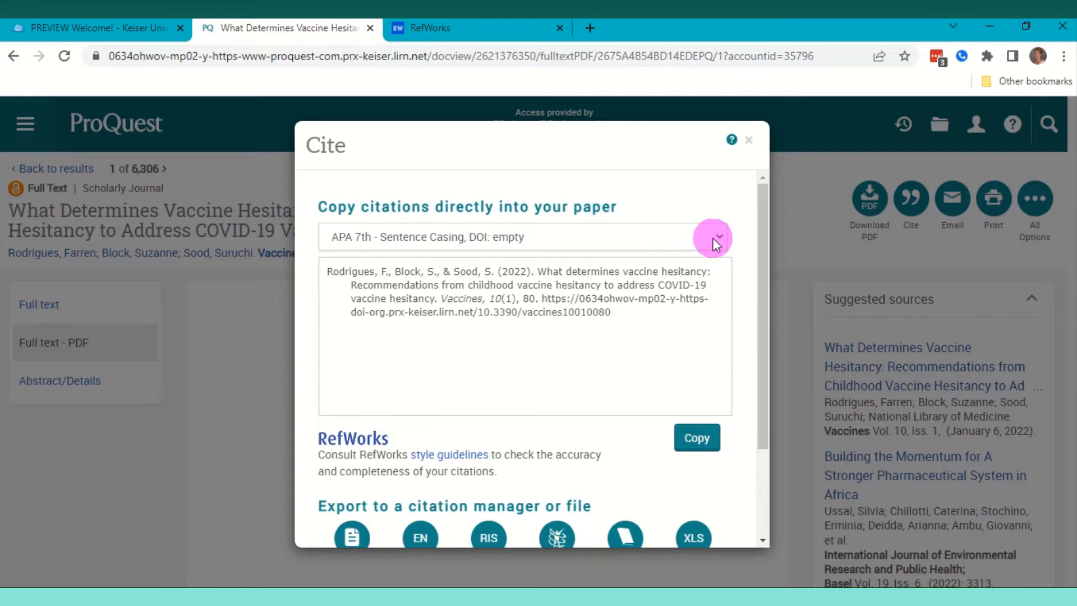
{"action": "left_click", "coordinate": [695, 443]}
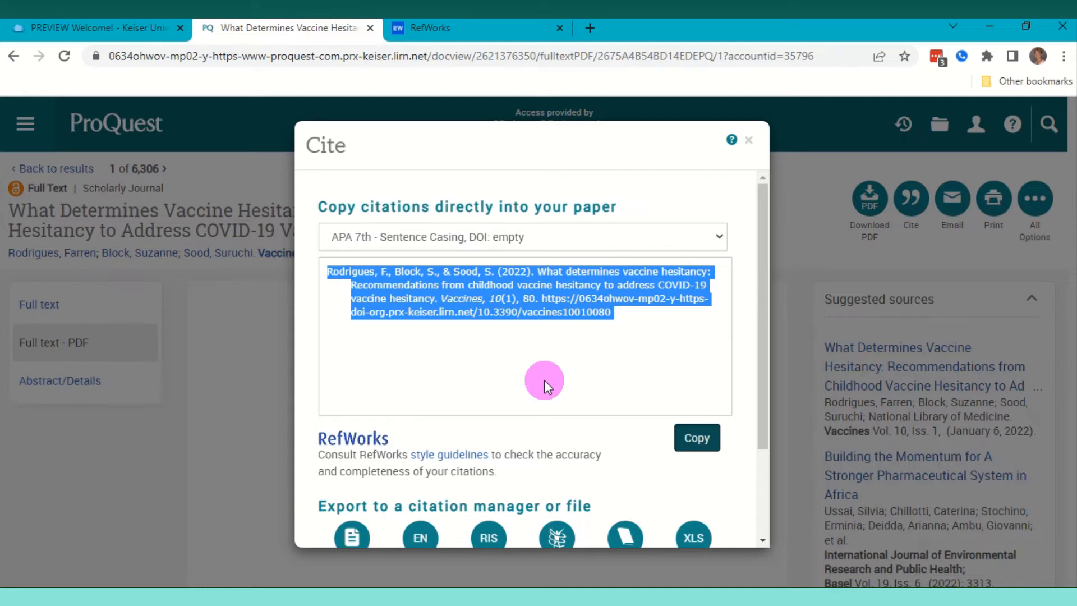
{"action": "scroll", "coordinate": [509, 360], "scroll_direction": "down", "scroll_amount": 2}
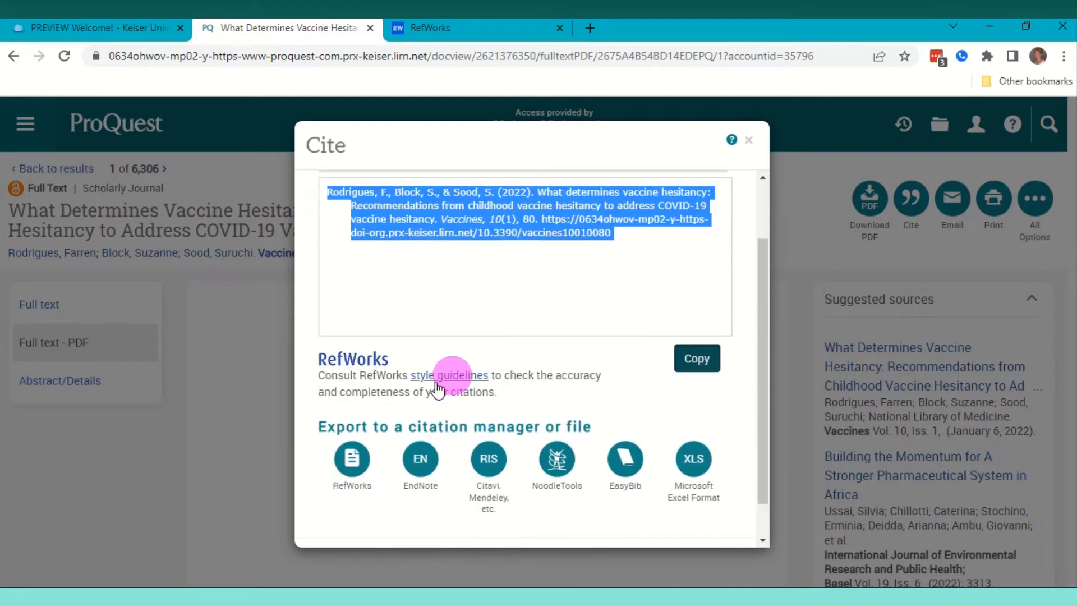
- Close the ProQuest article, open the EBSCOHost Database Platform from the library homepage, and select all its databases for searching
{"action": "key", "text": "ctrl+w"}
{"action": "scroll", "coordinate": [550, 284], "scroll_direction": "down", "scroll_amount": 4}
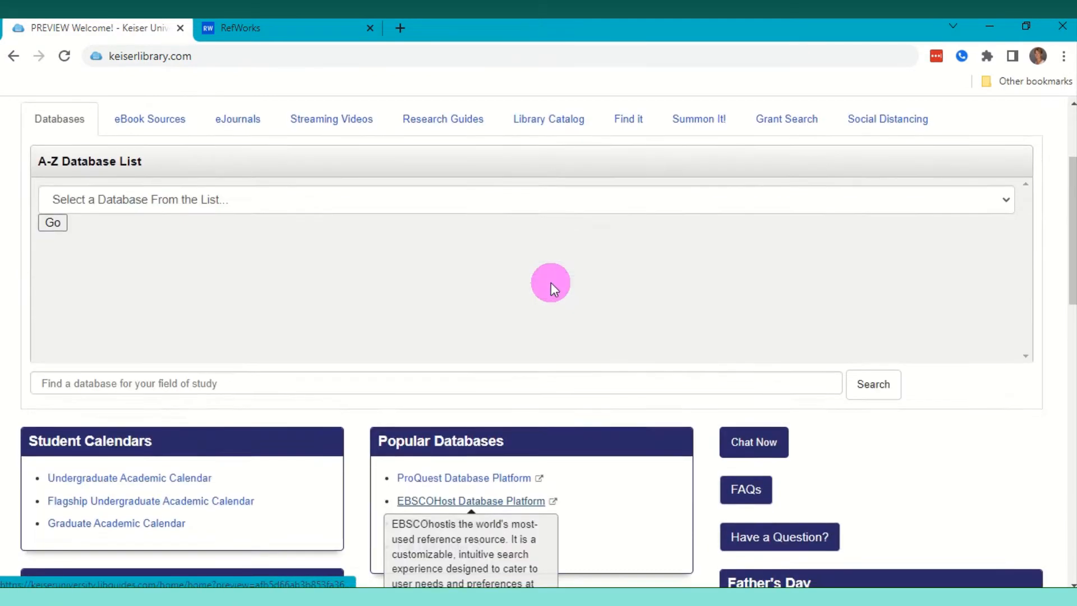
{"action": "left_click", "coordinate": [484, 420]}
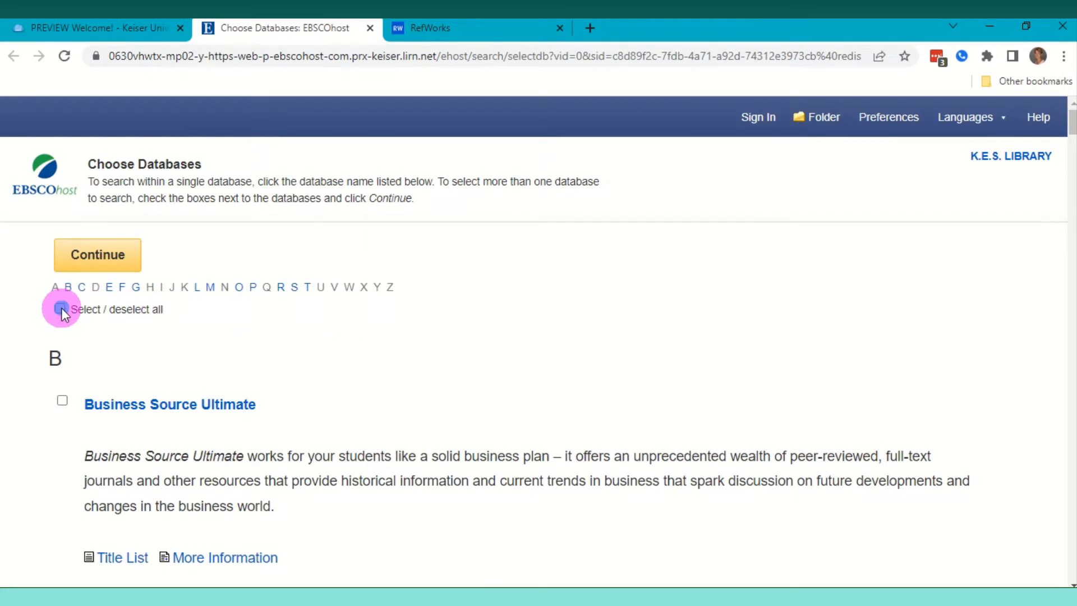
{"action": "left_click", "coordinate": [60, 309]}
{"action": "left_click", "coordinate": [98, 253]}
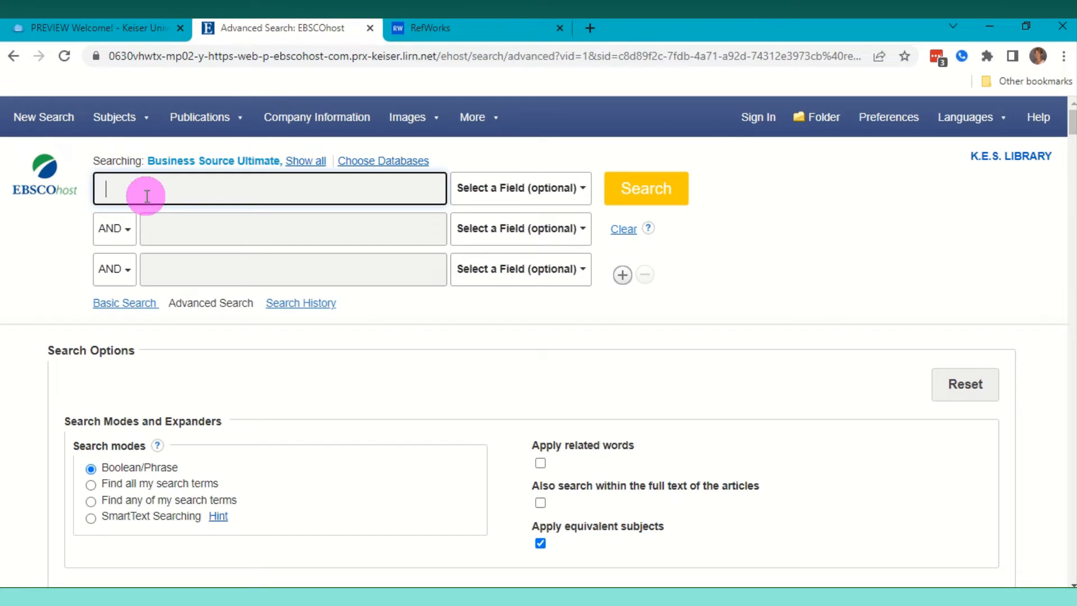
- Search EBSCOhost for "vaccine hesitancy" and look over the first results
{"action": "type", "text": "va"}
{"action": "left_click", "coordinate": [218, 231]}
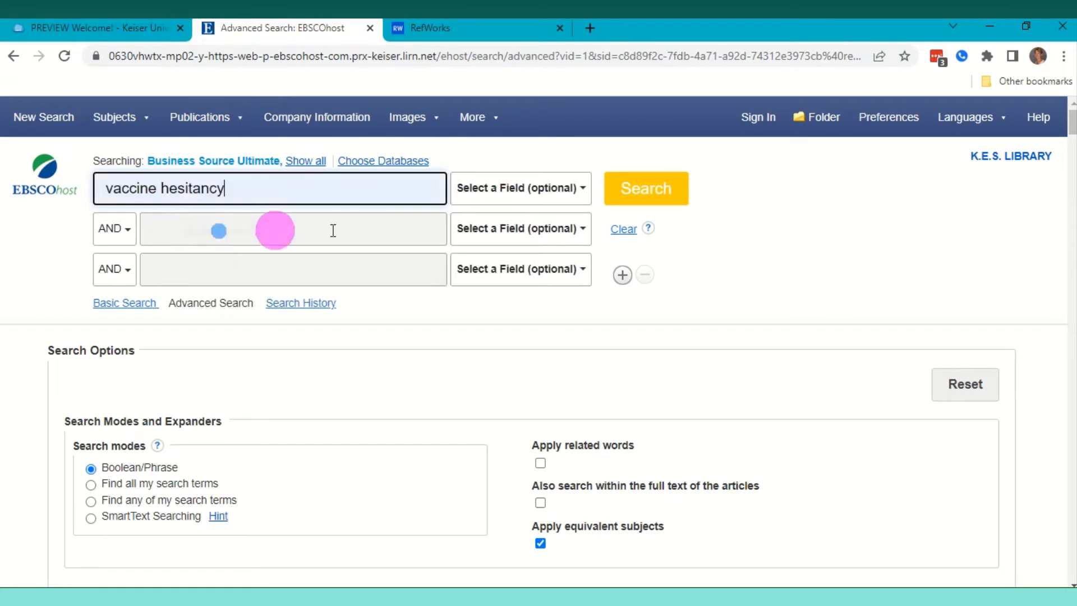
{"action": "left_click", "coordinate": [639, 199]}
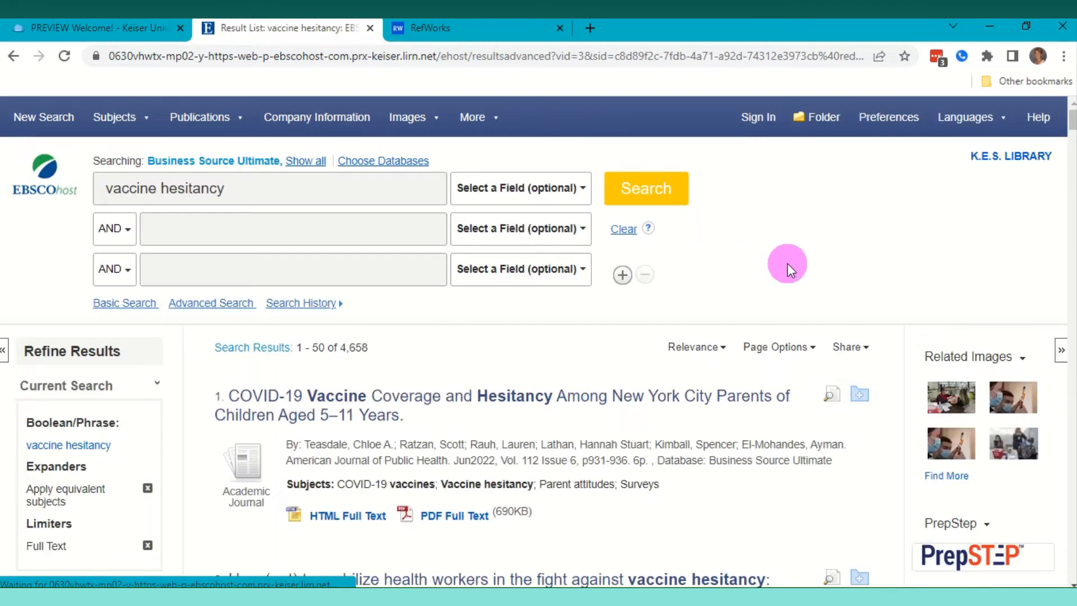
{"action": "scroll", "coordinate": [786, 274], "scroll_direction": "down", "scroll_amount": 3}
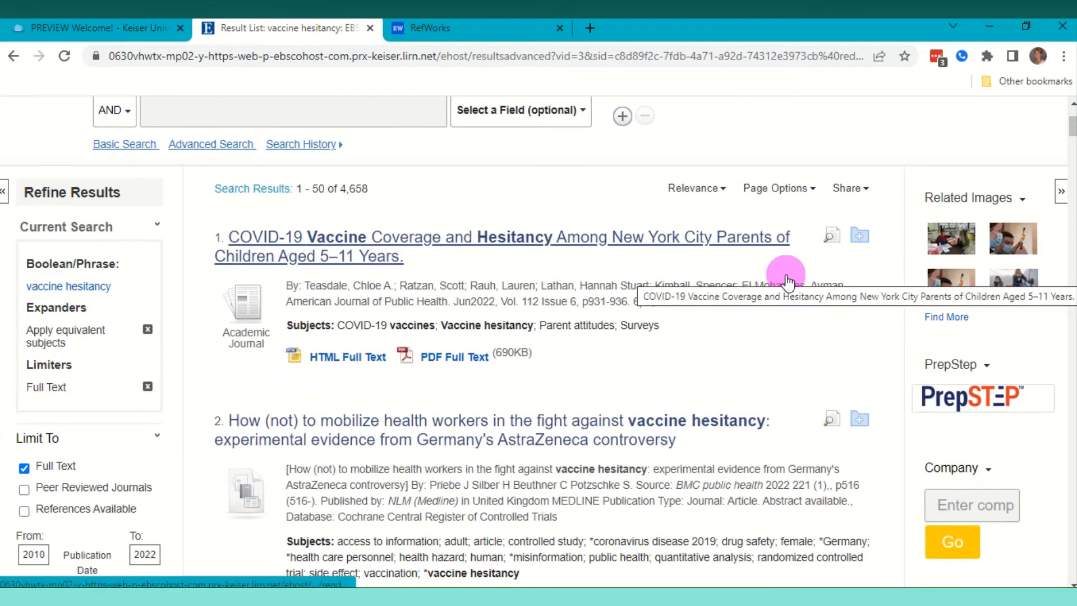
{"action": "scroll", "coordinate": [785, 274], "scroll_direction": "up", "scroll_amount": 1}
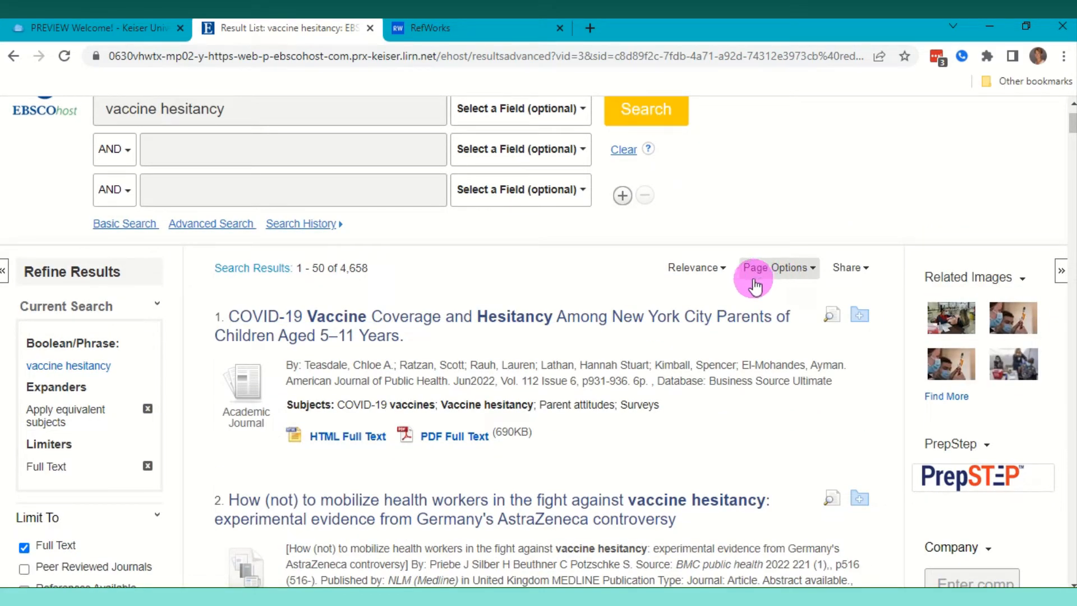
- Open the first EBSCOhost result, on COVID-19 vaccine coverage among New York City parents, and export its citation directly to RefWorks
{"action": "left_click", "coordinate": [368, 318]}
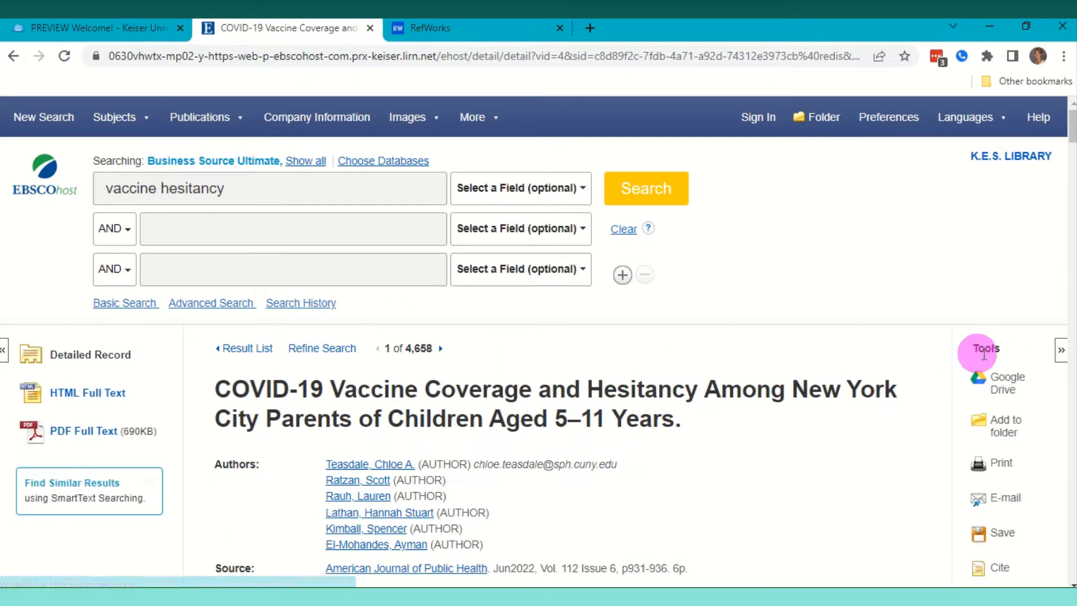
{"action": "scroll", "coordinate": [993, 364], "scroll_direction": "down", "scroll_amount": 3}
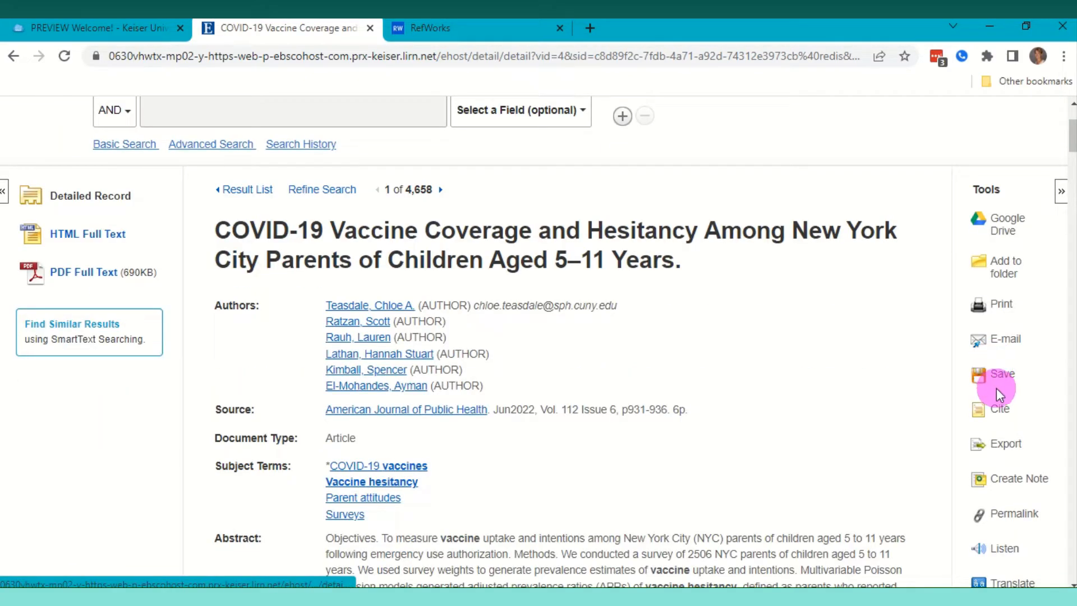
{"action": "left_click", "coordinate": [1002, 445]}
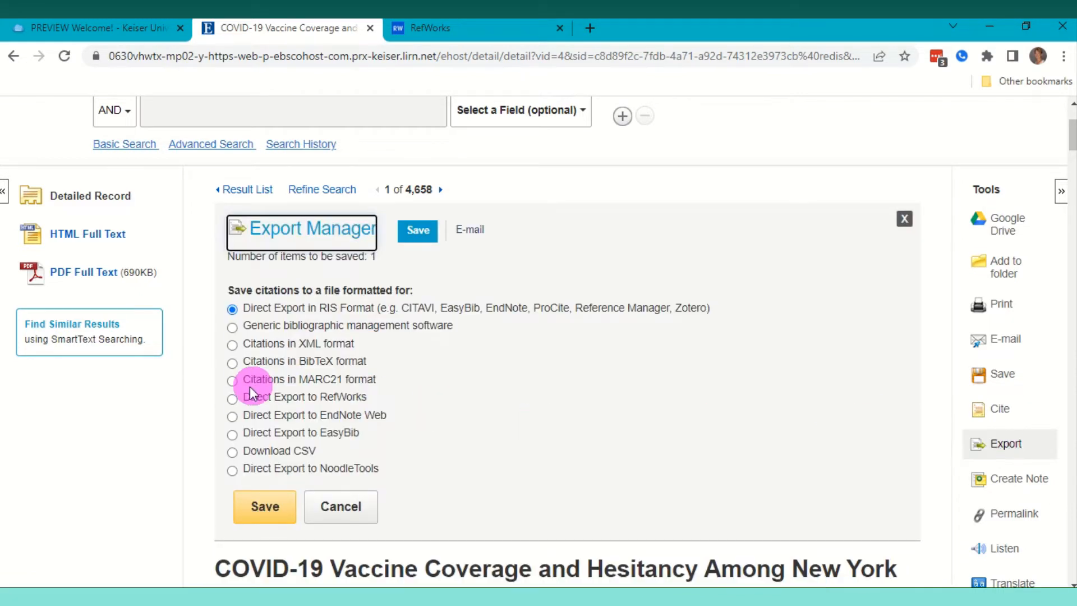
{"action": "left_click", "coordinate": [233, 398]}
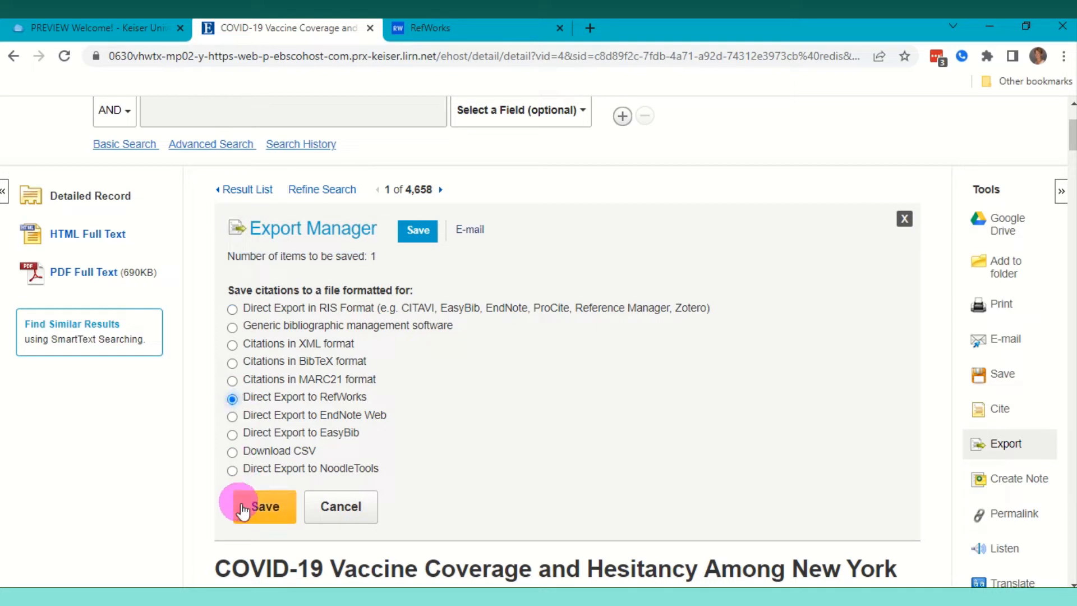
{"action": "left_click", "coordinate": [273, 511]}
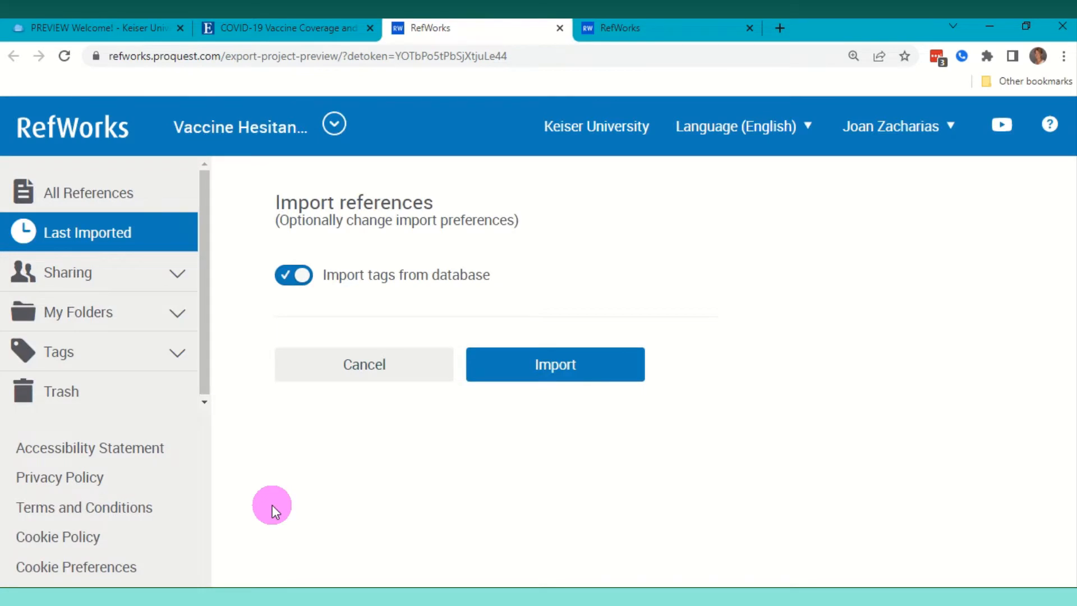
- Return to the EBSCOhost article, open its PDF full text, and choose Direct Export to RefWorks as the citation format
{"action": "left_click", "coordinate": [274, 25]}
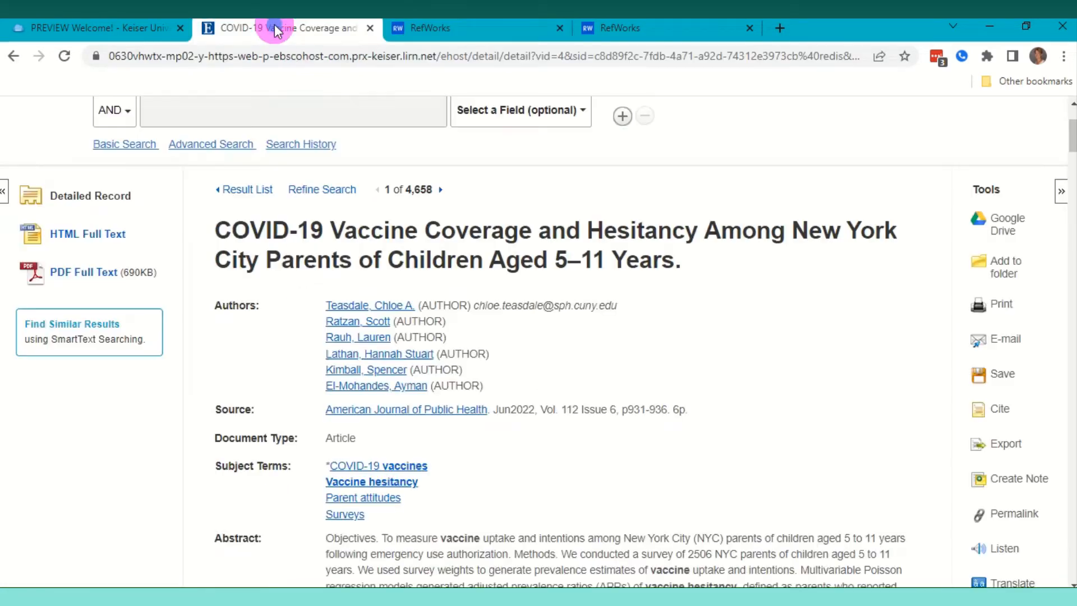
{"action": "left_click", "coordinate": [87, 274]}
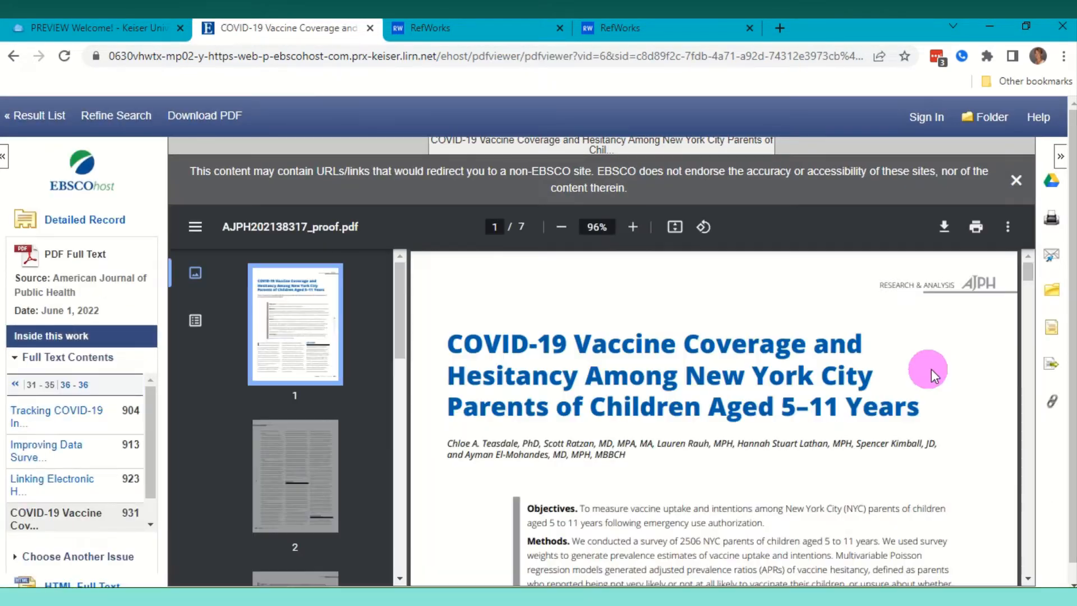
{"action": "left_click", "coordinate": [1049, 365]}
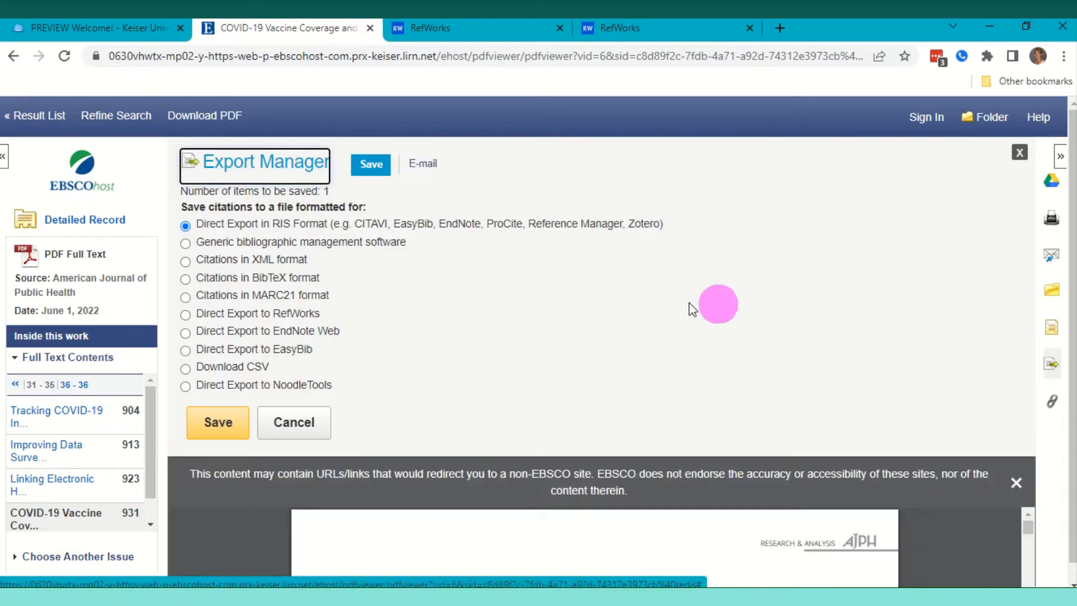
{"action": "left_click", "coordinate": [185, 315]}
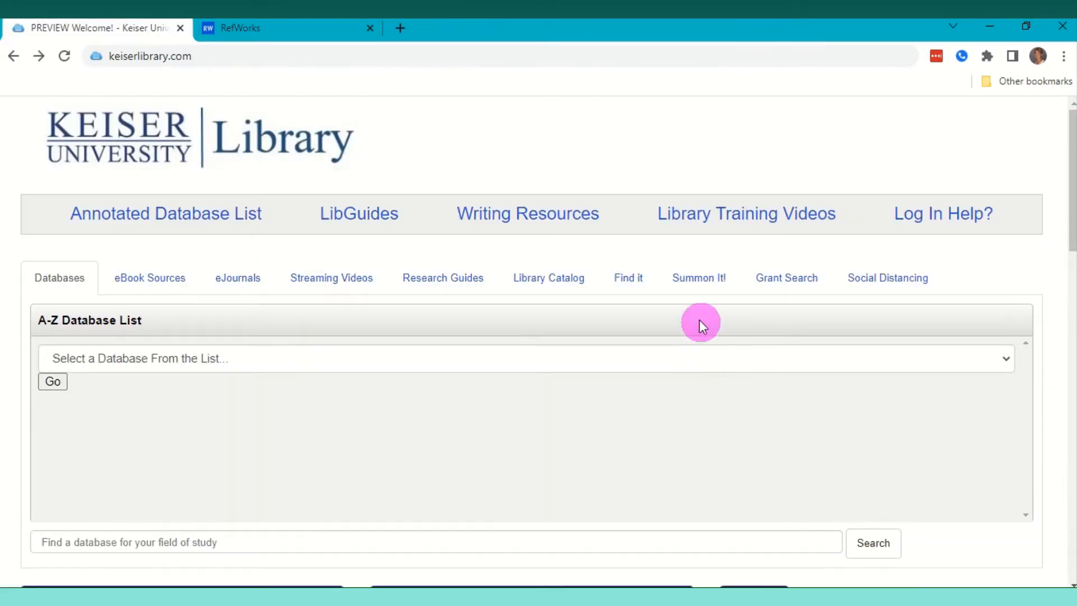
- Run a Summon It! search for "vaccine hesitancy" from the Keiser University Library homepage
{"action": "left_click", "coordinate": [698, 280]}
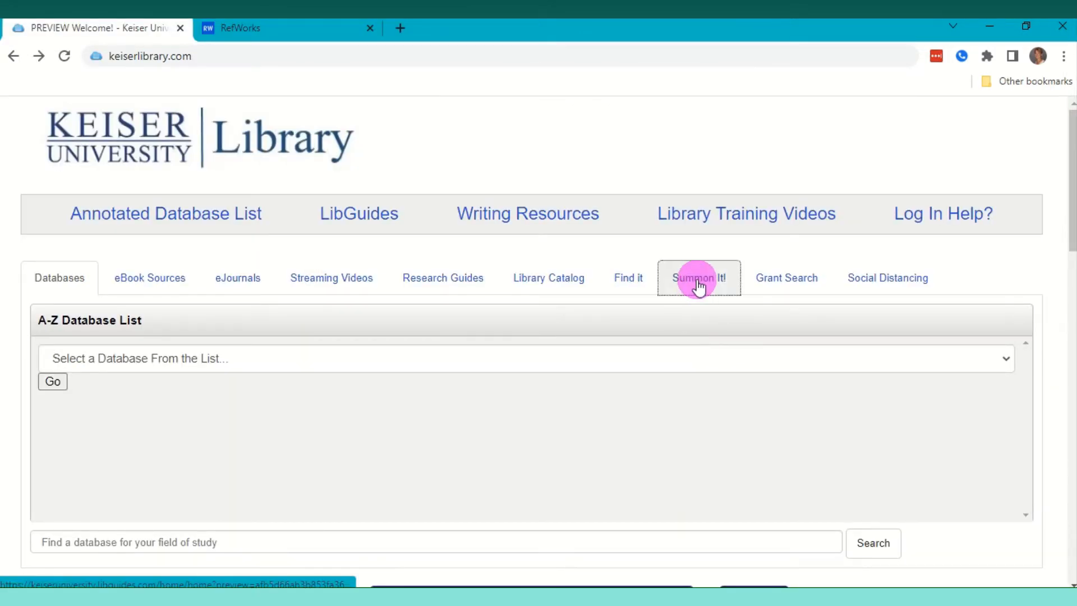
{"action": "left_click", "coordinate": [698, 283]}
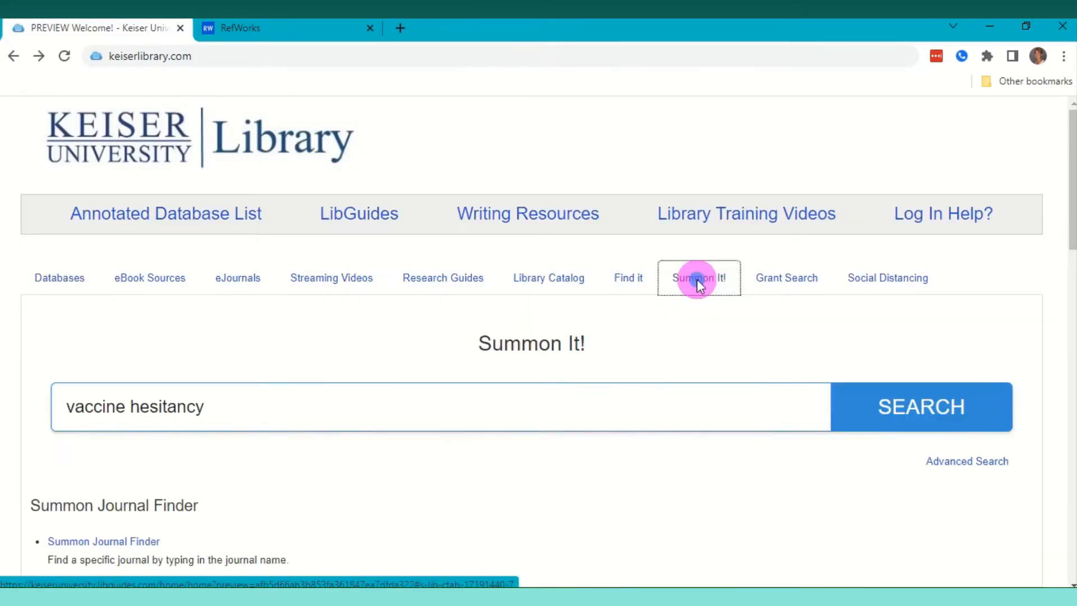
{"action": "left_click", "coordinate": [909, 414]}
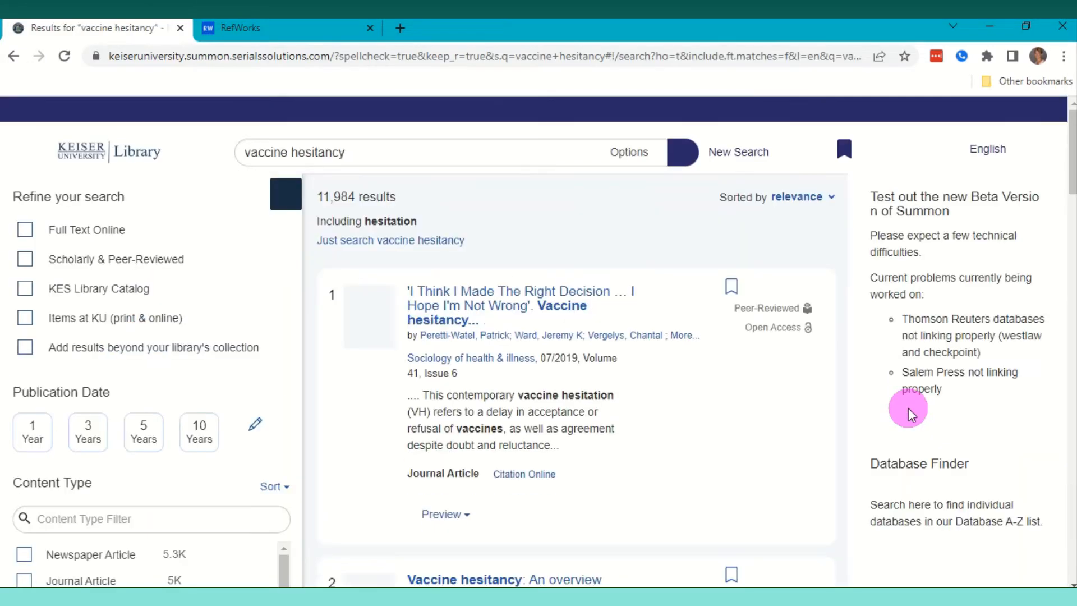
- Show the export destinations offered for the first Summon result, including RefWorks
{"action": "scroll", "coordinate": [530, 335], "scroll_direction": "down", "scroll_amount": 3}
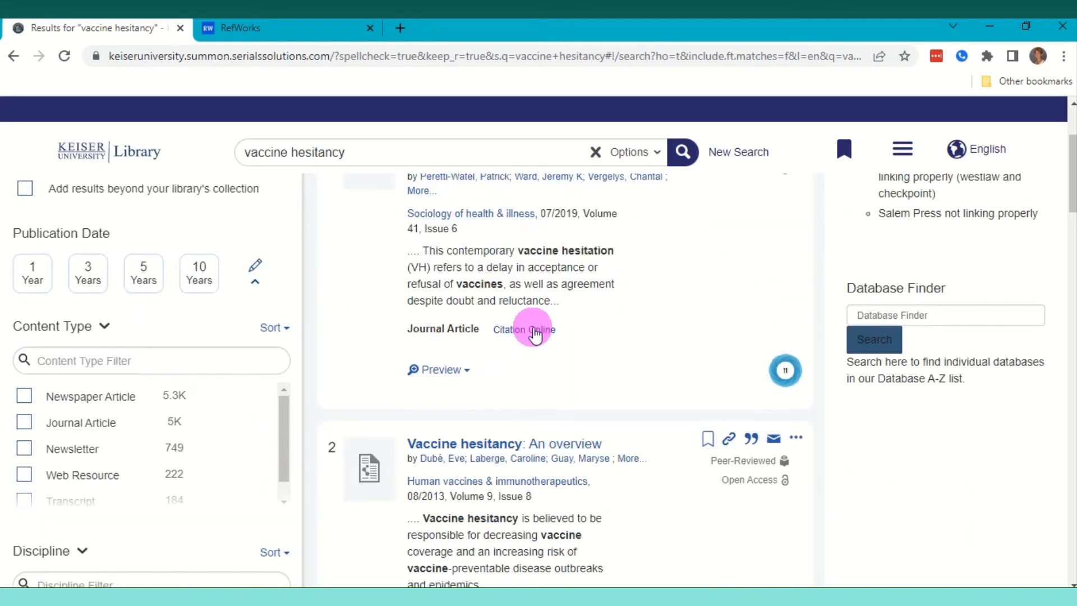
{"action": "scroll", "coordinate": [535, 328], "scroll_direction": "up", "scroll_amount": 3}
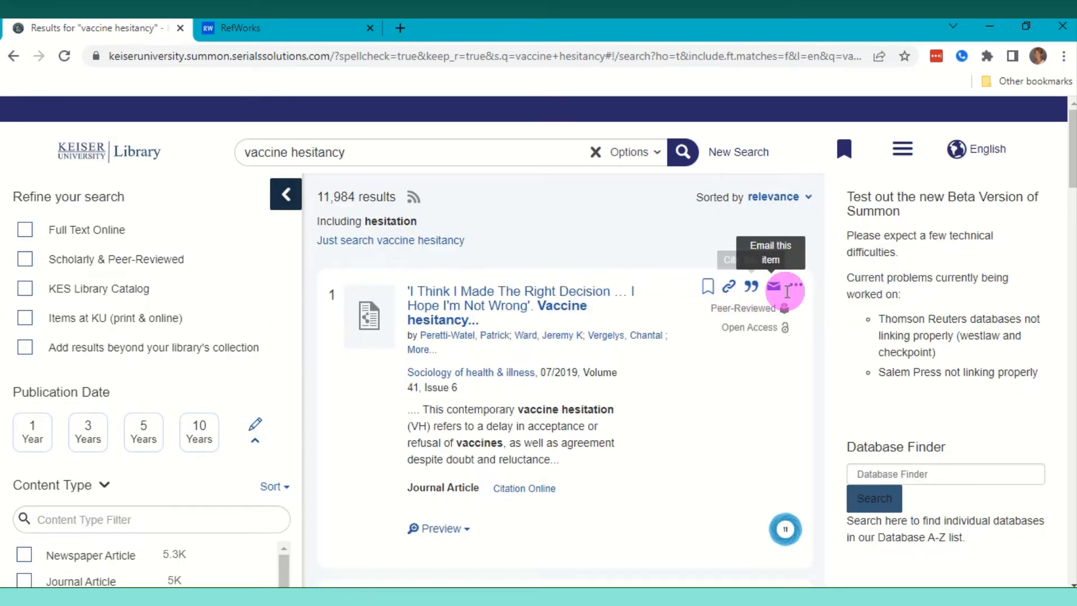
{"action": "left_click", "coordinate": [796, 288]}
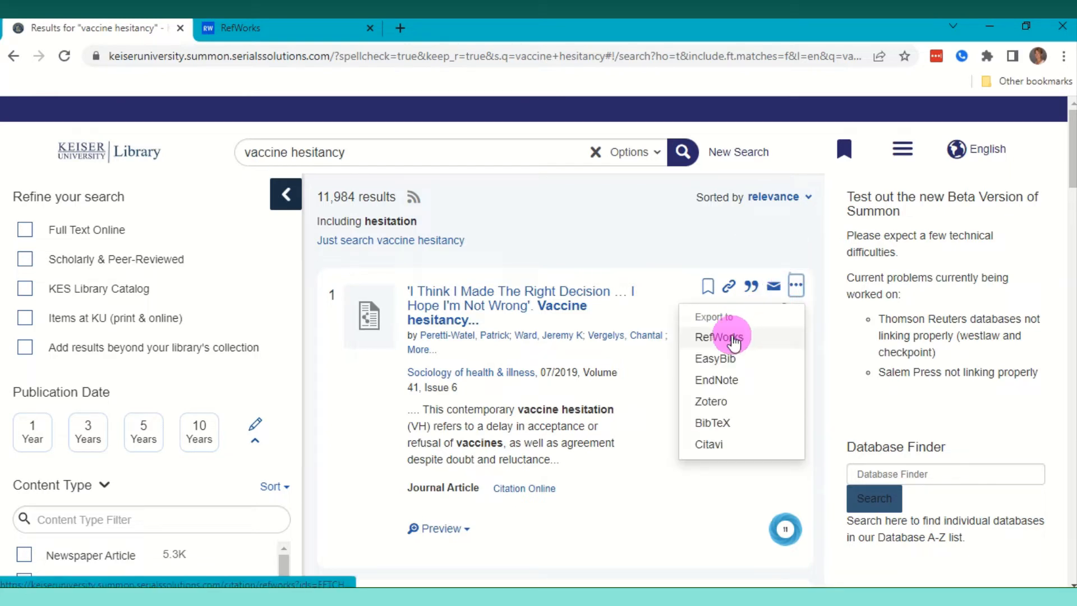
- Open the first Summon article's record, bring up its citation preview, and show the citation export choices
{"action": "left_click", "coordinate": [503, 308]}
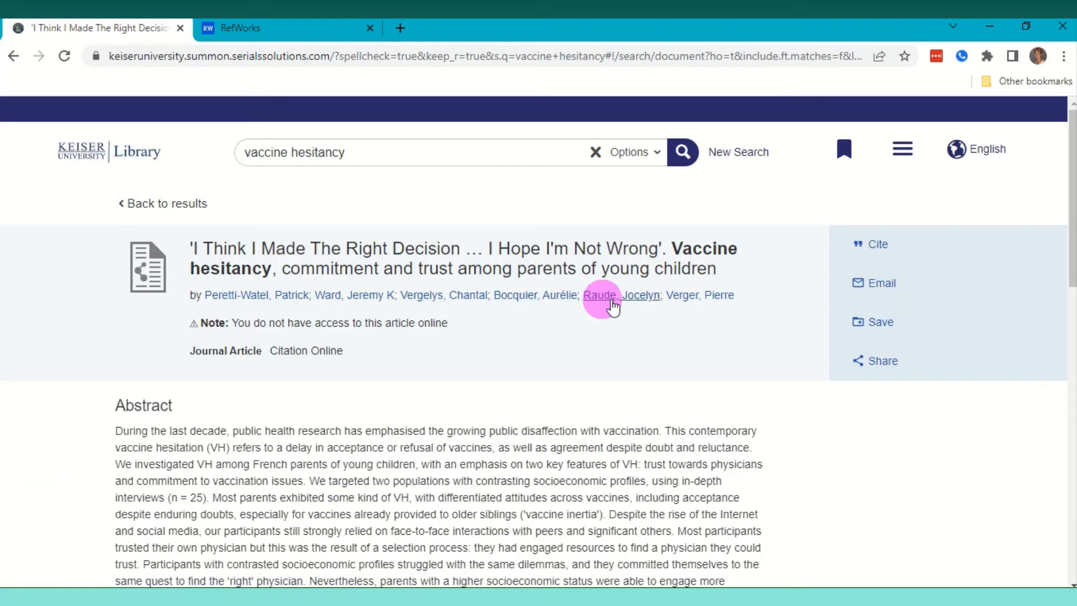
{"action": "left_click", "coordinate": [876, 243]}
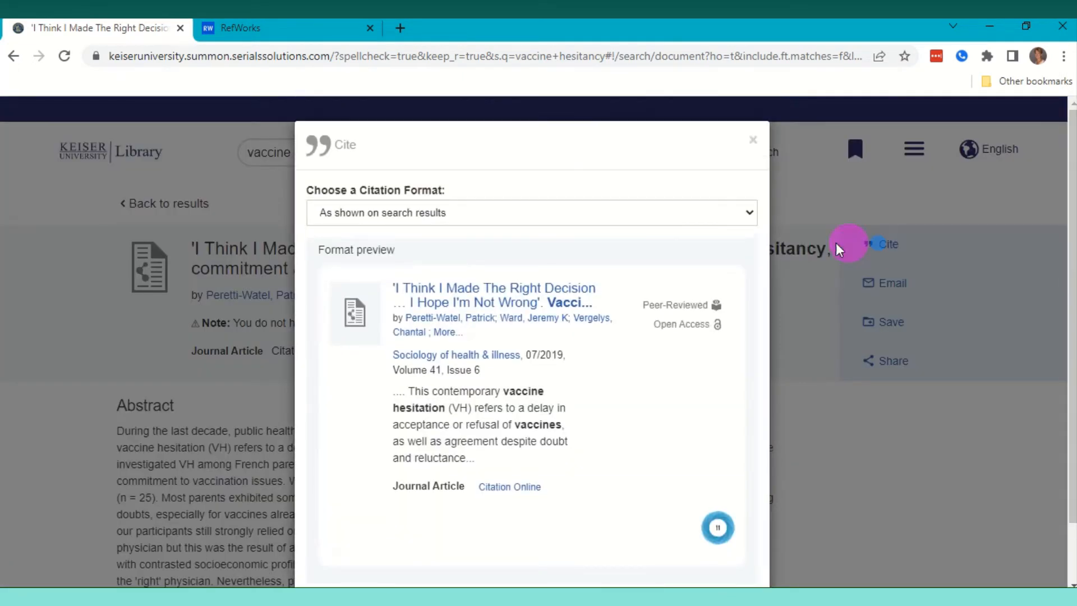
{"action": "scroll", "coordinate": [624, 331], "scroll_direction": "down", "scroll_amount": 2}
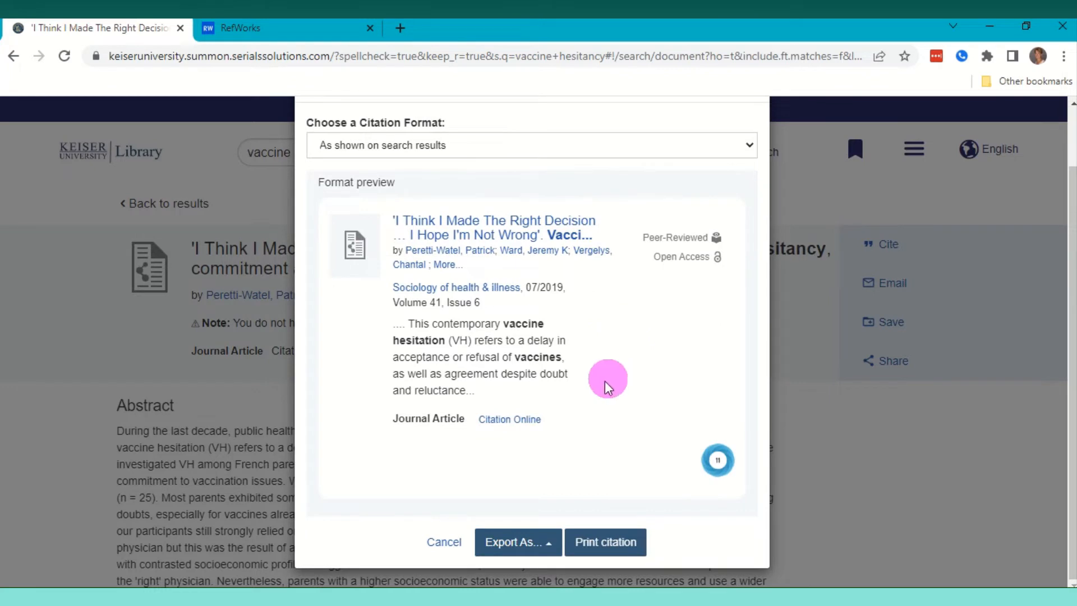
{"action": "left_click", "coordinate": [515, 542]}
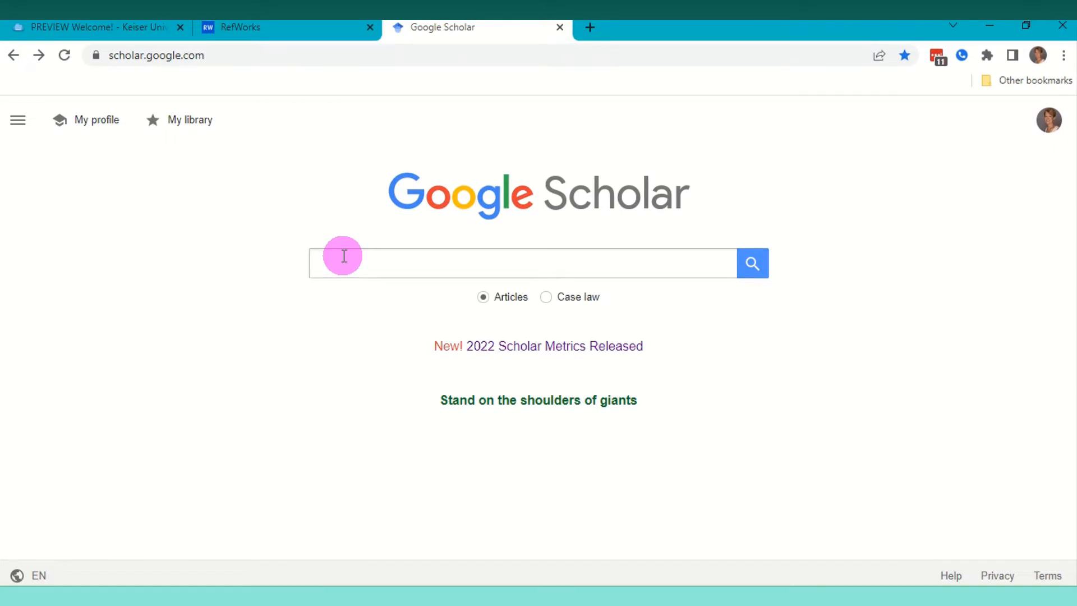
- Configure Google Scholar's bibliography manager to show links for importing citations into RefWorks, and save the settings
{"action": "left_click", "coordinate": [19, 125]}
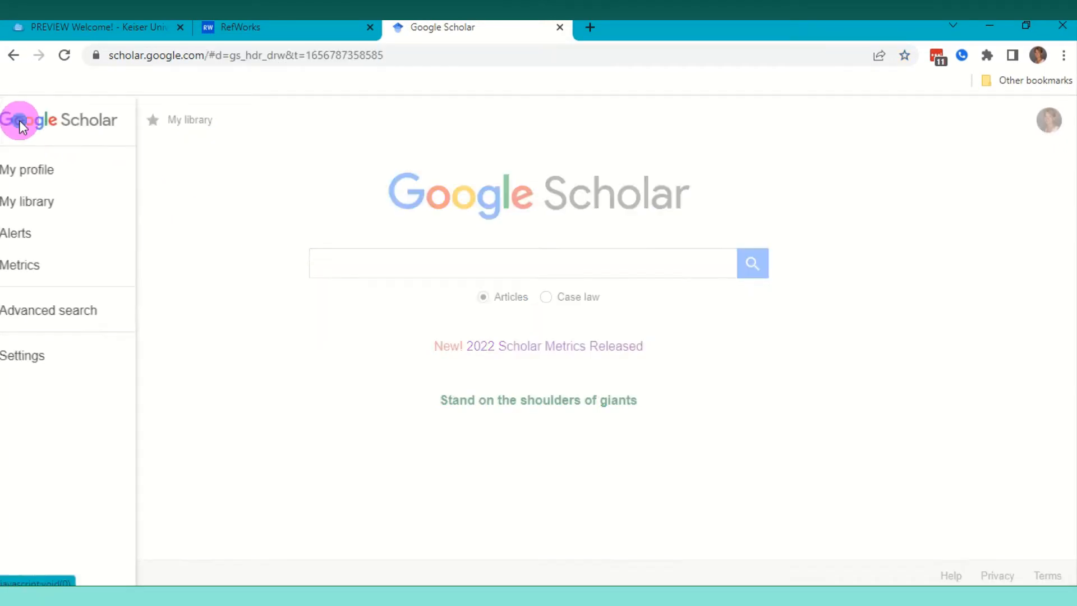
{"action": "left_click", "coordinate": [64, 356]}
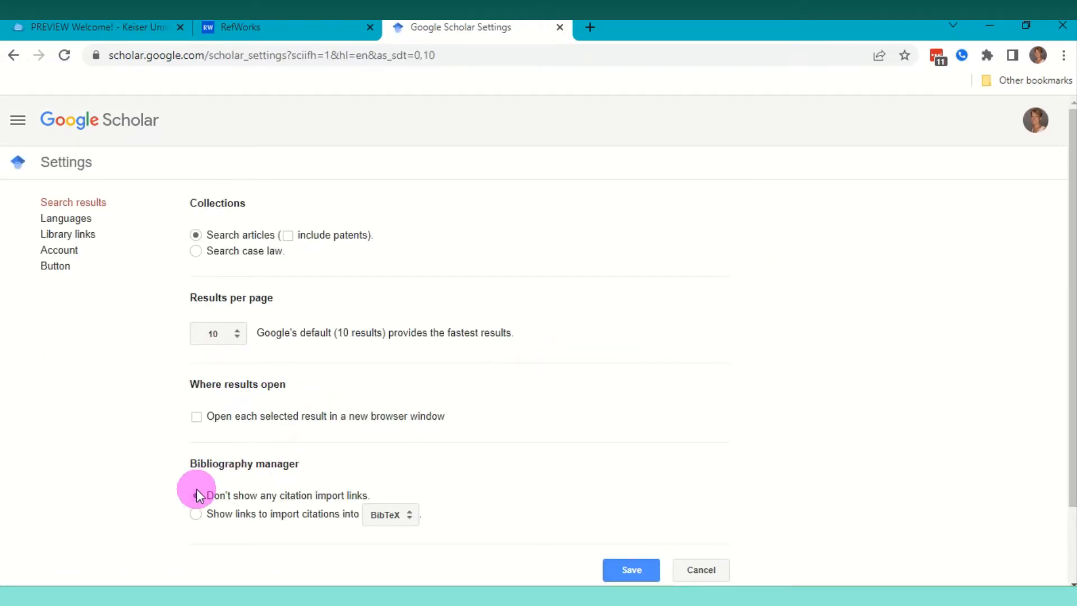
{"action": "left_click", "coordinate": [196, 512]}
{"action": "left_click", "coordinate": [379, 519]}
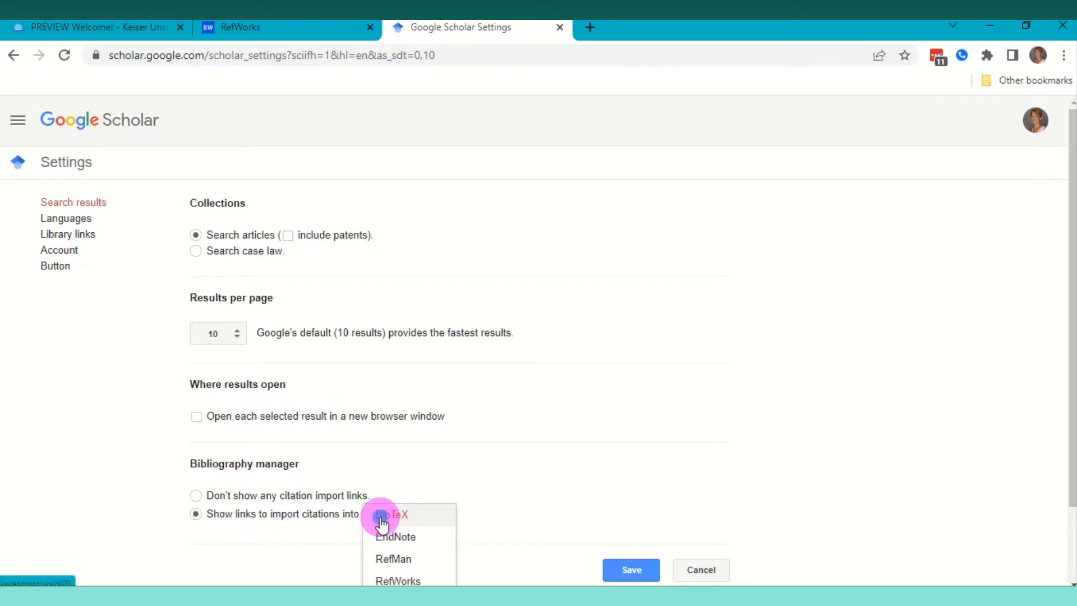
{"action": "scroll", "coordinate": [378, 519], "scroll_direction": "down", "scroll_amount": 2}
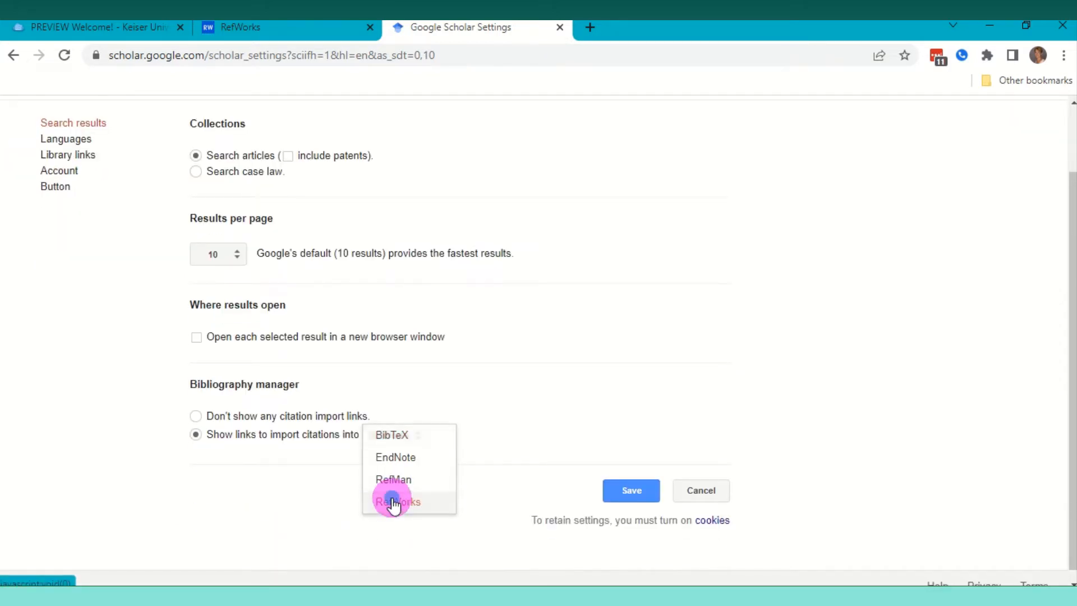
{"action": "left_click", "coordinate": [391, 501]}
{"action": "left_click", "coordinate": [630, 492]}
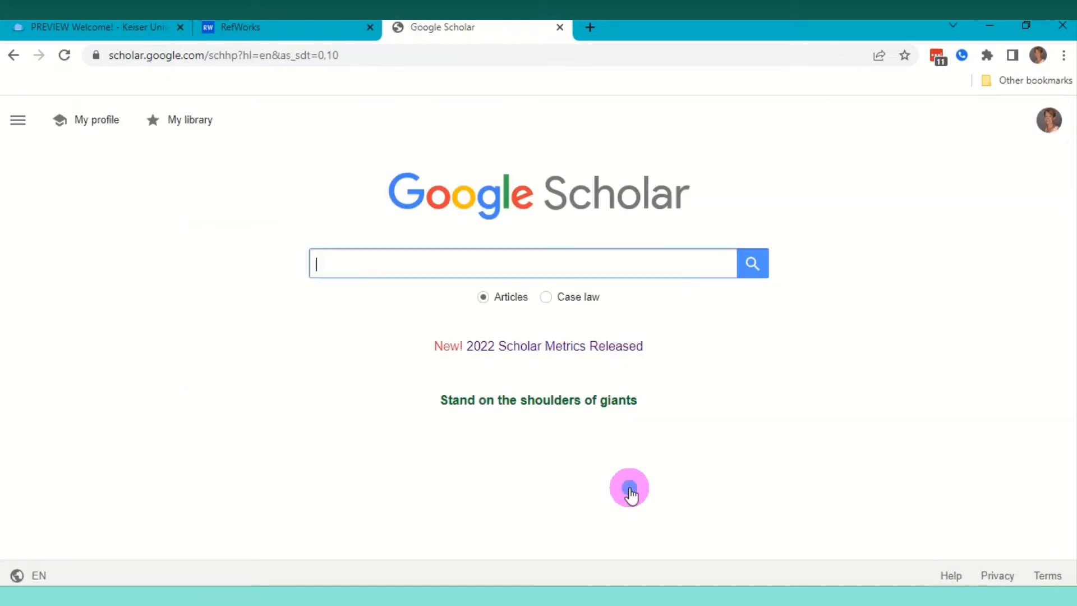
- Search Google Scholar for "vaccine hesitancy" and import the first result, "Vaccine hesitancy: an overview", into RefWorks
{"action": "type", "text": "vaccine"}
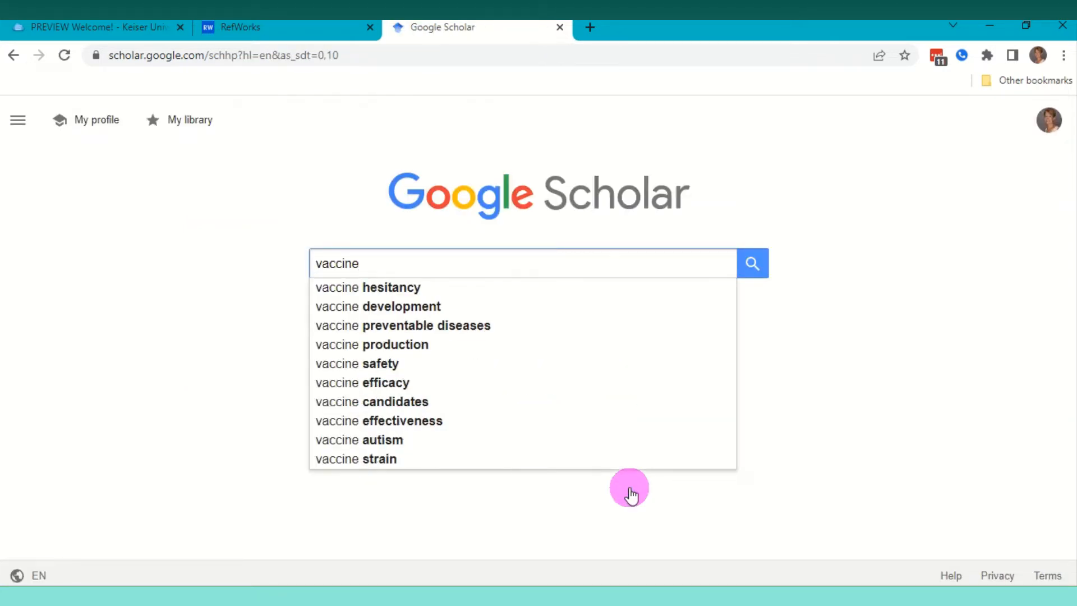
{"action": "left_click", "coordinate": [391, 286]}
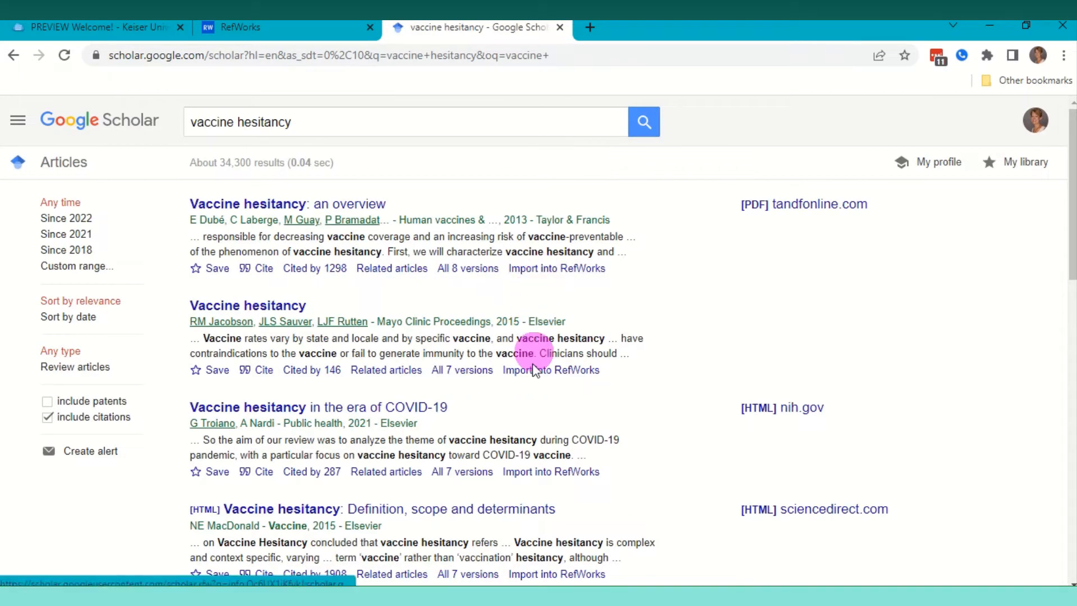
{"action": "left_click", "coordinate": [558, 269]}
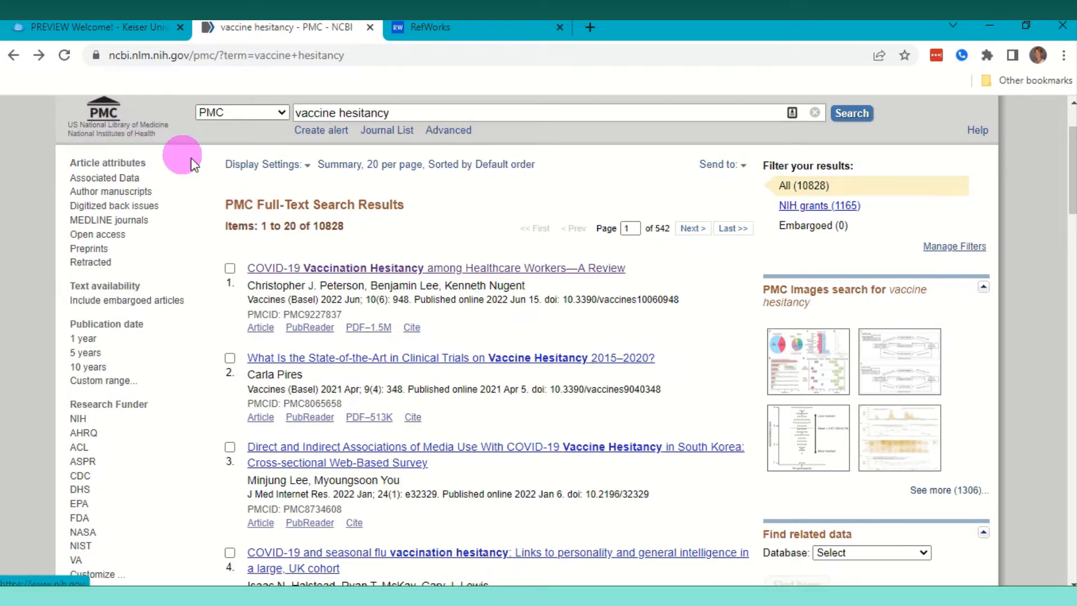
- Download the RIS citation for PMC's first result, on COVID-19 vaccination hesitancy among healthcare workers, and save it as PMC9227837
{"action": "left_click", "coordinate": [413, 329]}
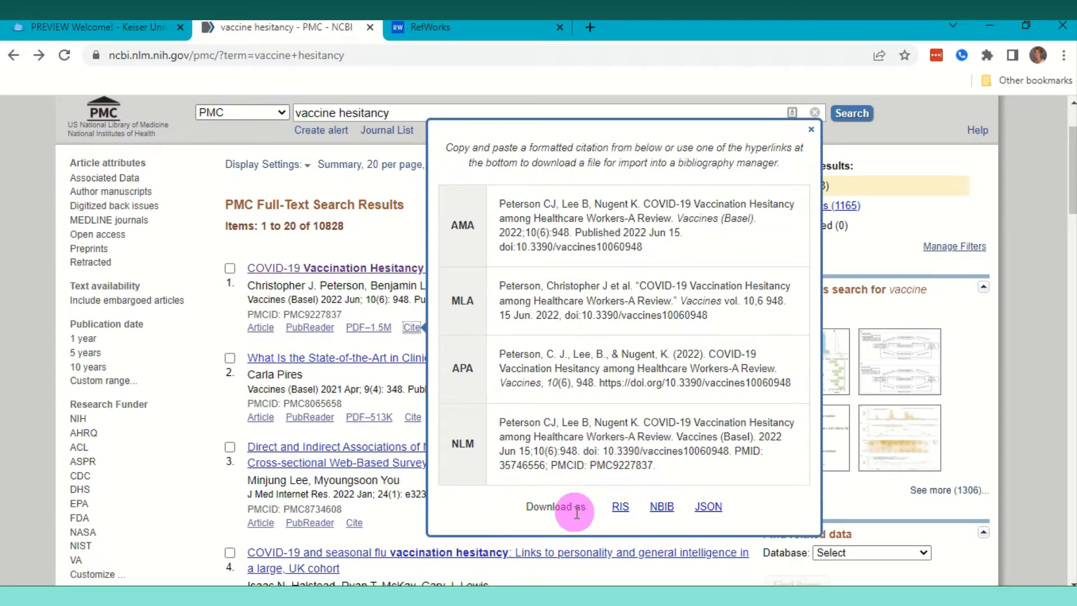
{"action": "left_click", "coordinate": [620, 507]}
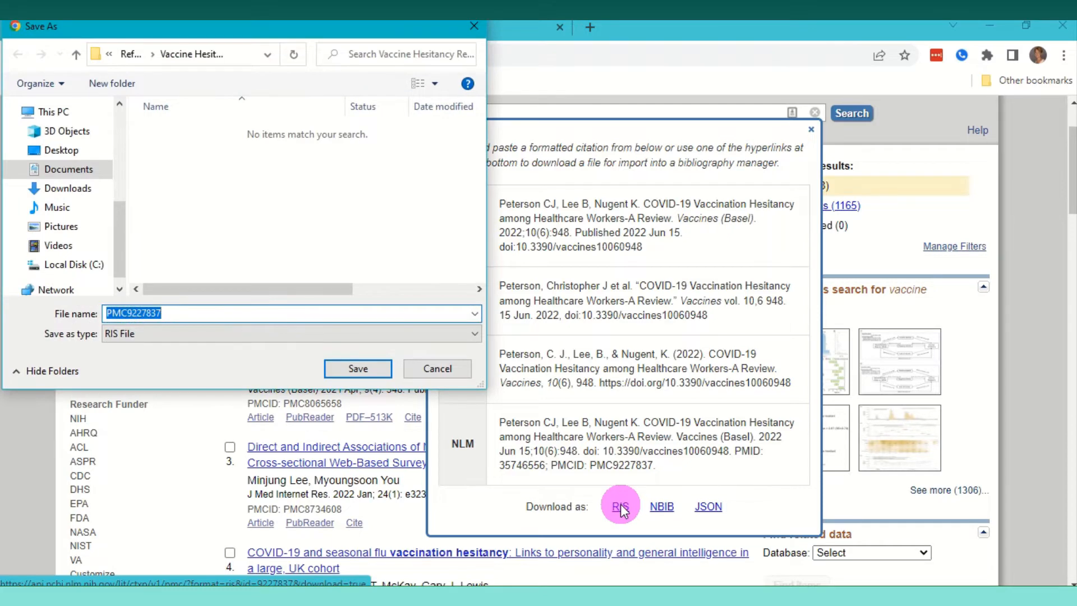
{"action": "left_click", "coordinate": [357, 368]}
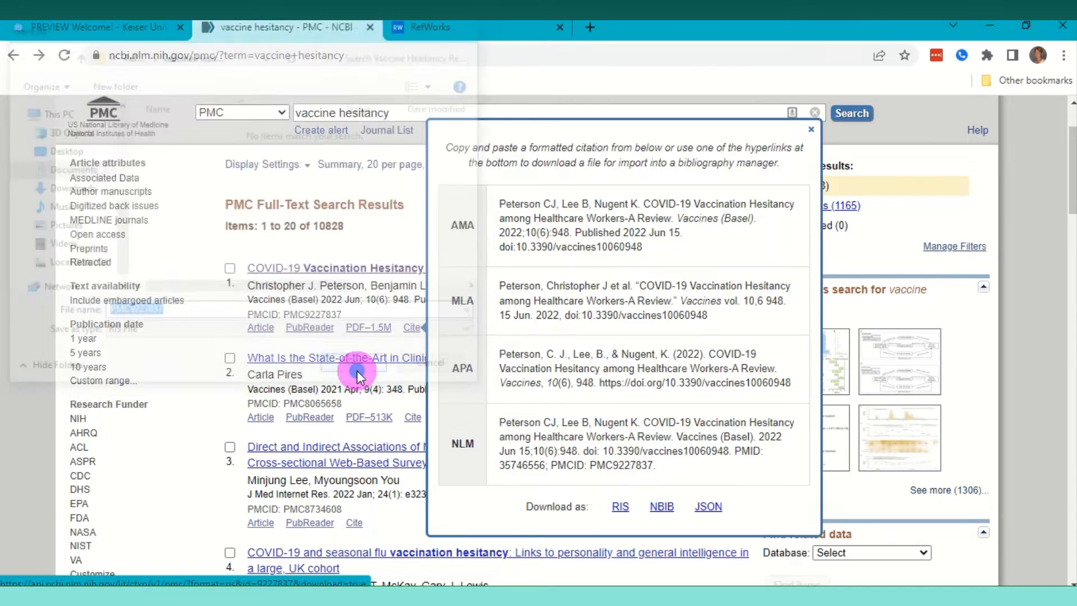
- Switch to RefWorks and add the downloaded PMC9227837.ris file to the file import area for references
{"action": "left_click", "coordinate": [483, 23]}
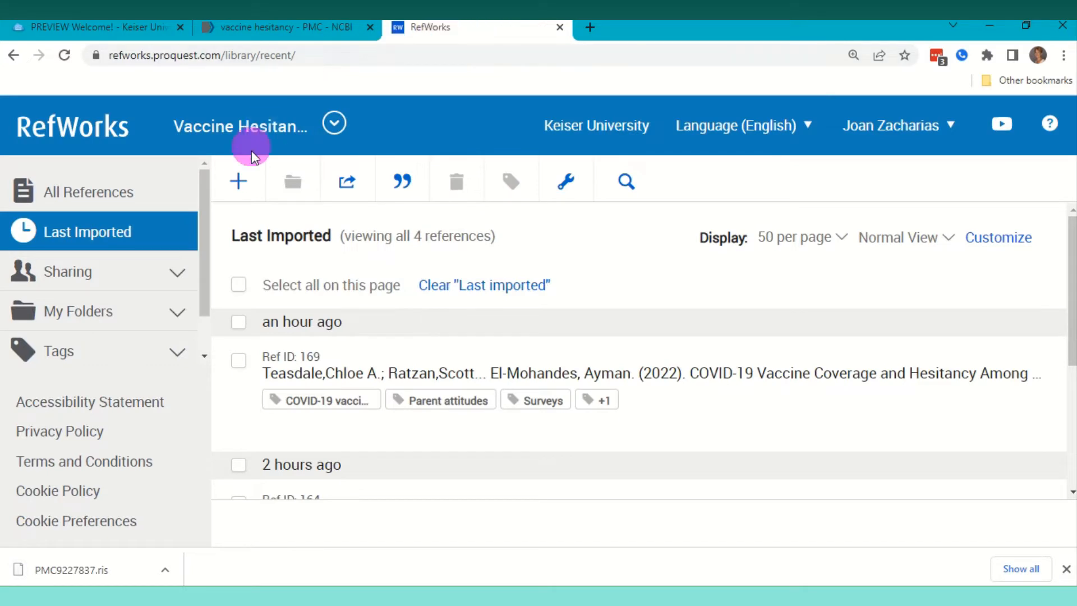
{"action": "left_click", "coordinate": [241, 181]}
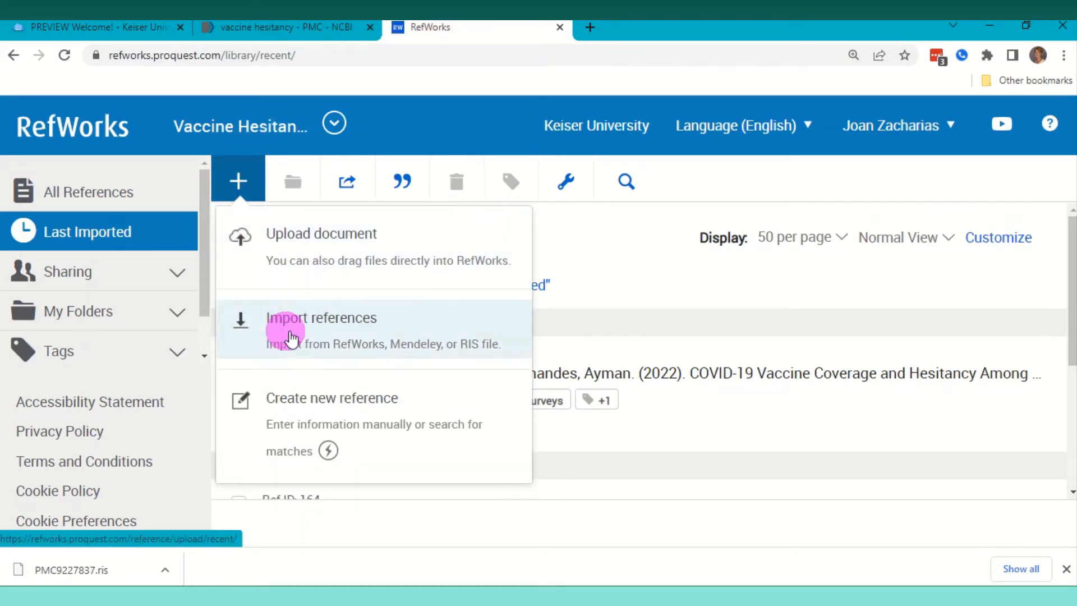
{"action": "left_click", "coordinate": [387, 339]}
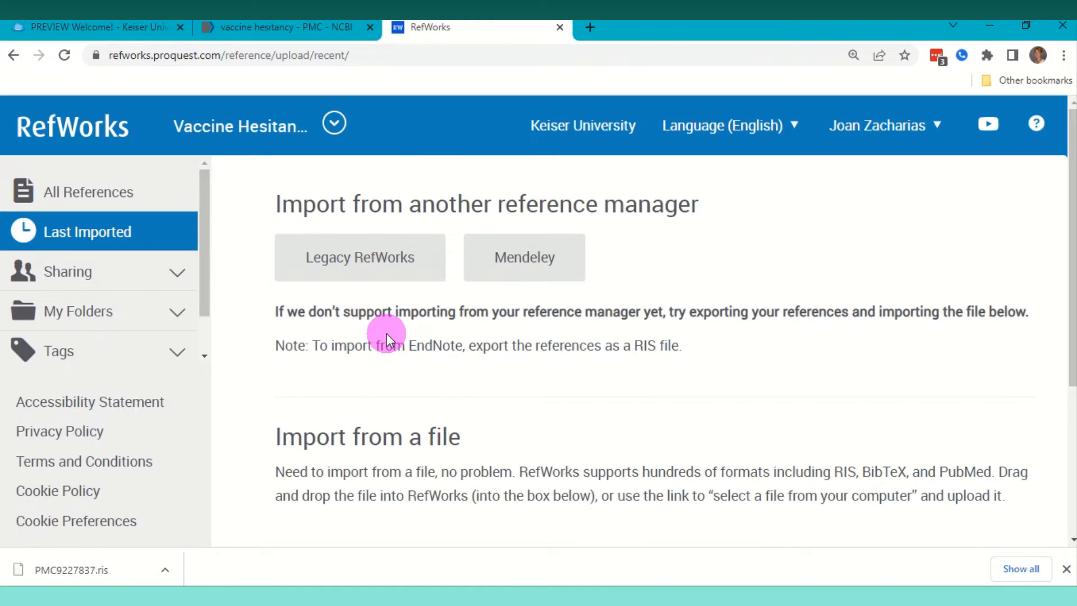
{"action": "scroll", "coordinate": [386, 335], "scroll_direction": "down", "scroll_amount": 3}
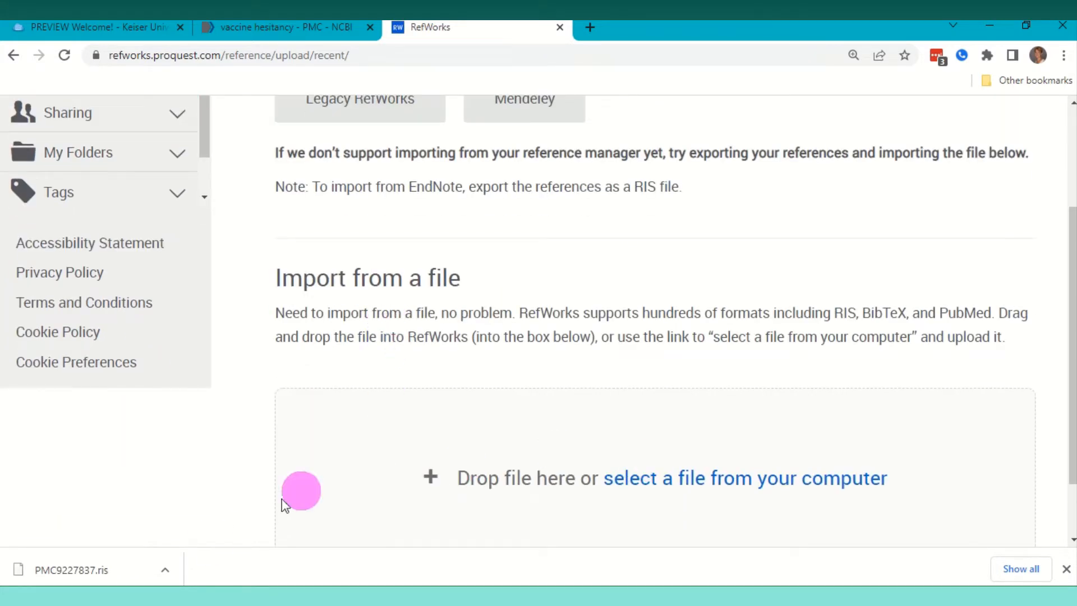
{"action": "left_click_drag", "start_coordinate": [85, 570], "coordinate": [619, 471]}
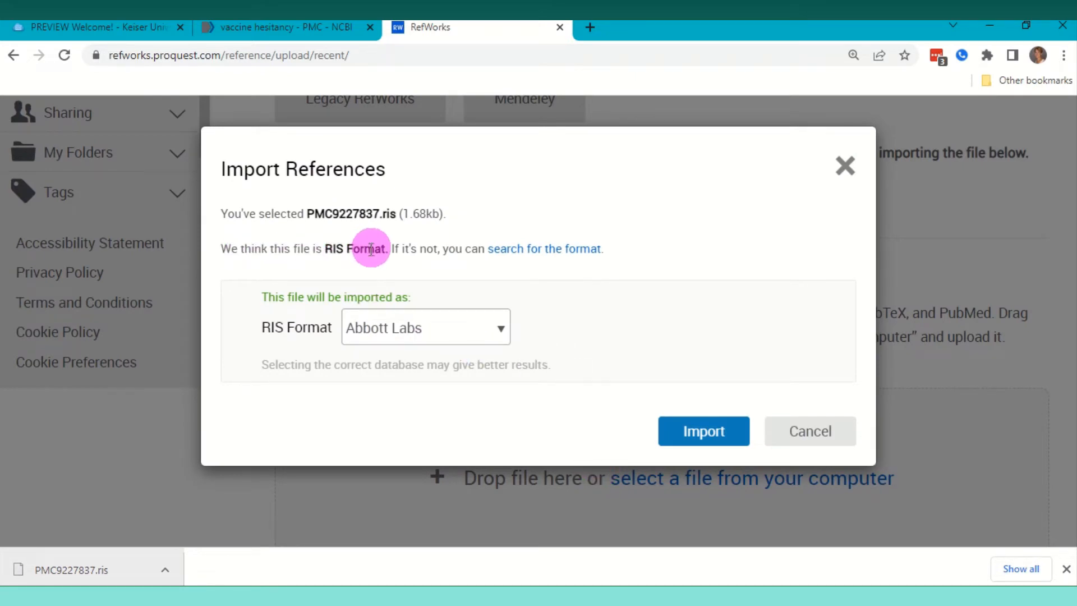
- Set the import database to RIS Format, import the reference, and return to the last imported references
{"action": "left_click", "coordinate": [494, 324]}
{"action": "scroll", "coordinate": [463, 247], "scroll_direction": "down", "scroll_amount": 1}
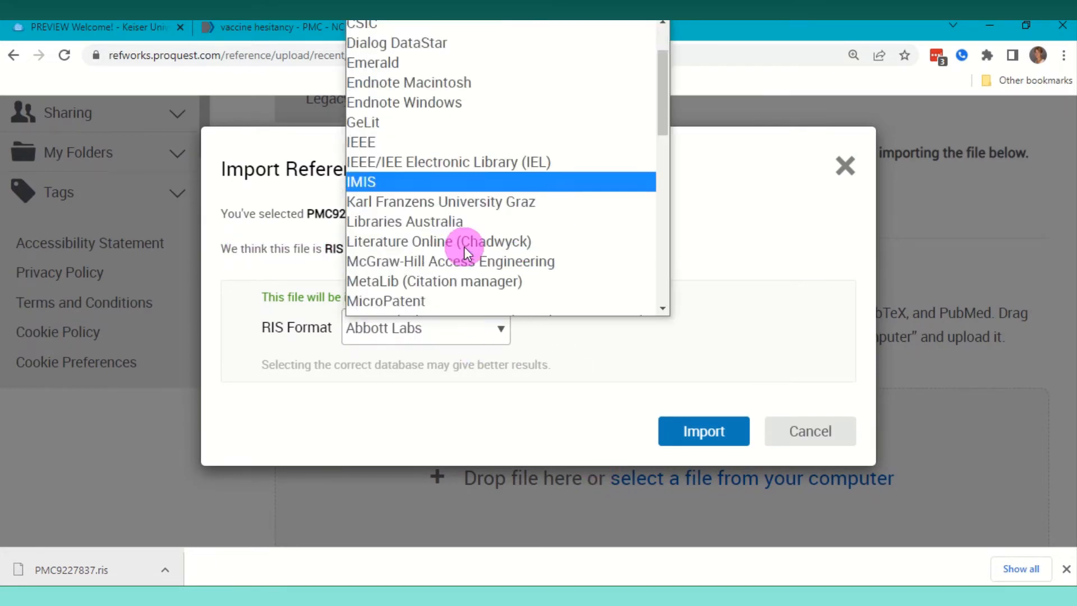
{"action": "scroll", "coordinate": [463, 247], "scroll_direction": "down", "scroll_amount": 10}
{"action": "scroll", "coordinate": [463, 247], "scroll_direction": "up", "scroll_amount": 3}
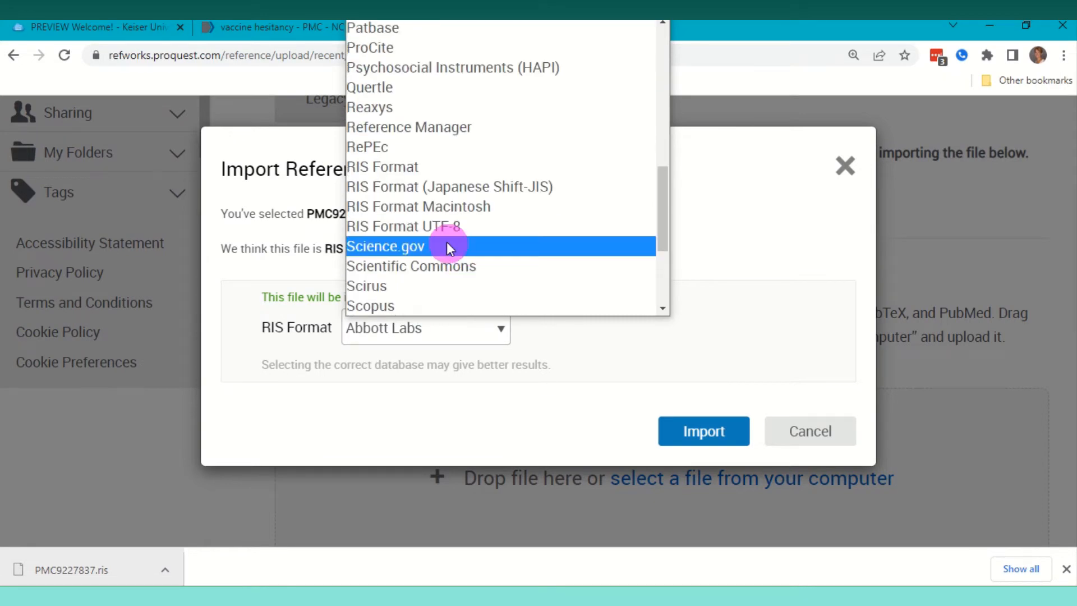
{"action": "left_click", "coordinate": [402, 168]}
{"action": "left_click", "coordinate": [705, 432]}
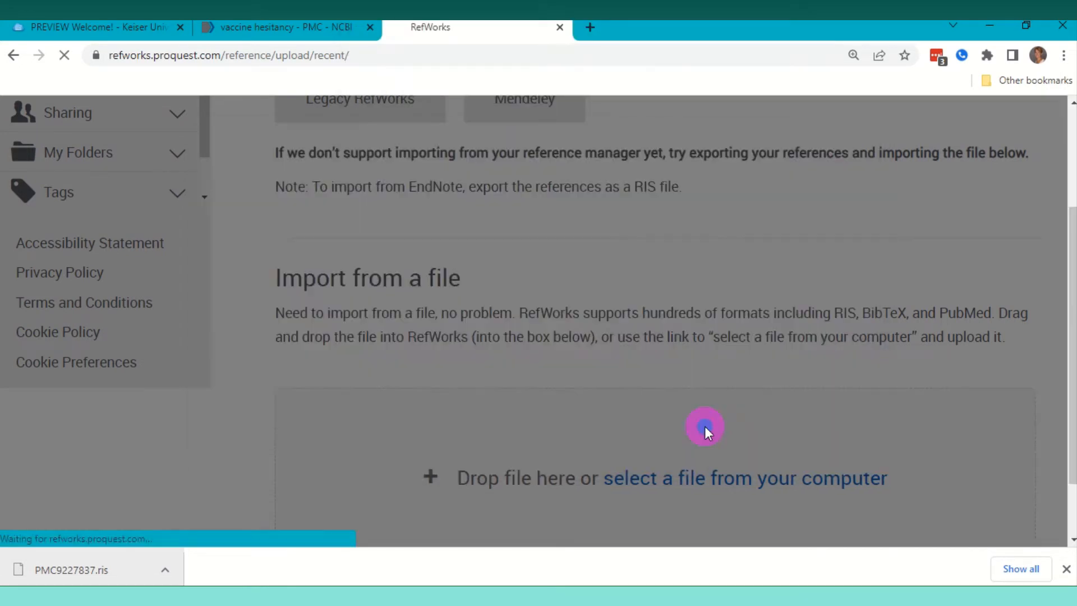
{"action": "left_click", "coordinate": [600, 366]}
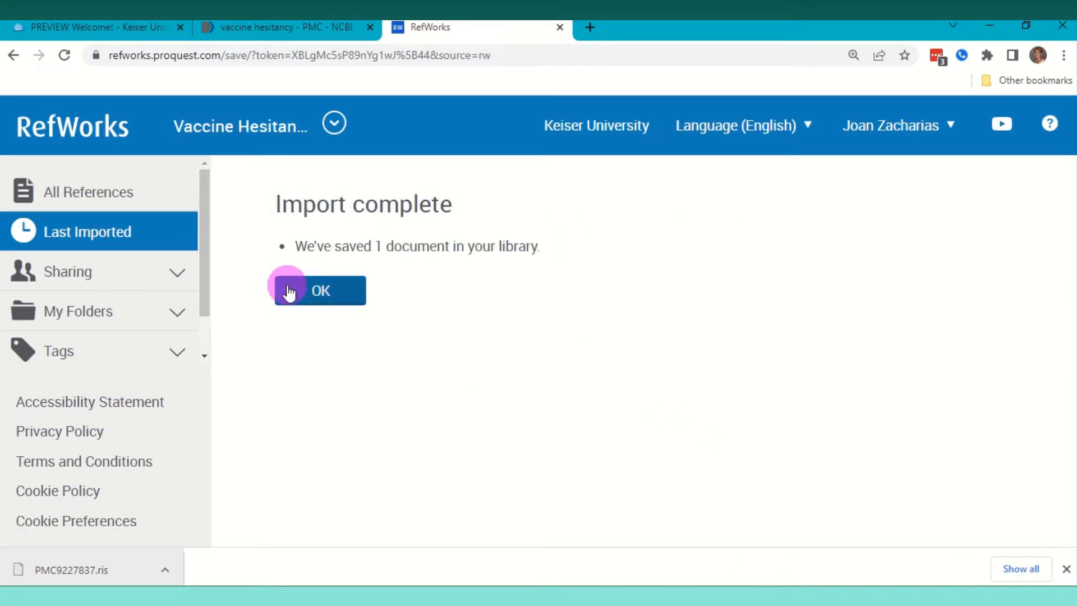
{"action": "left_click", "coordinate": [320, 292]}
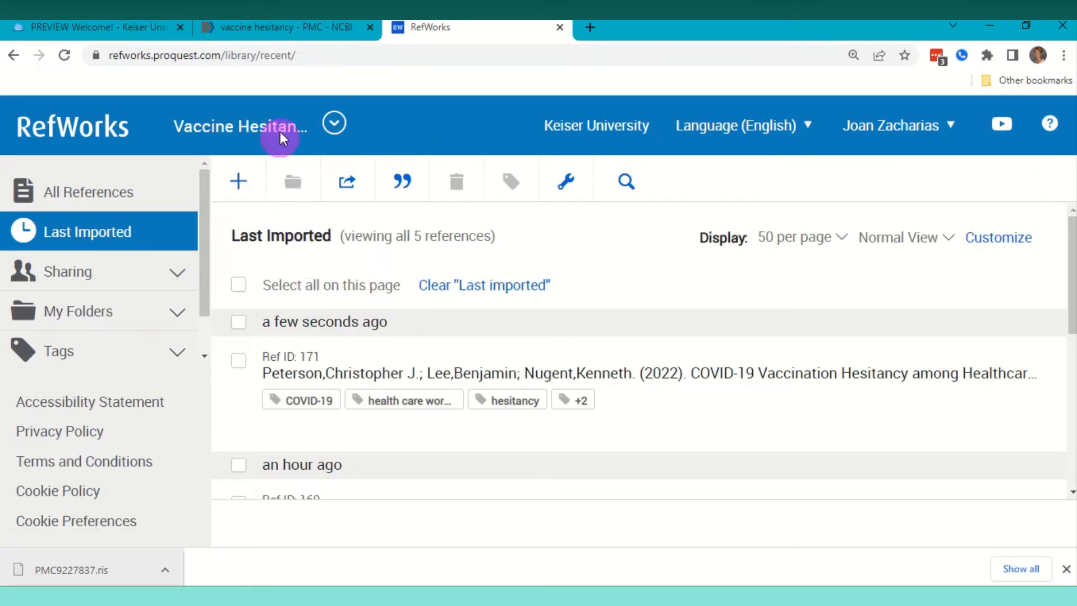
- Return to the PMC results and open the PDF version of the first article
{"action": "left_click", "coordinate": [272, 24]}
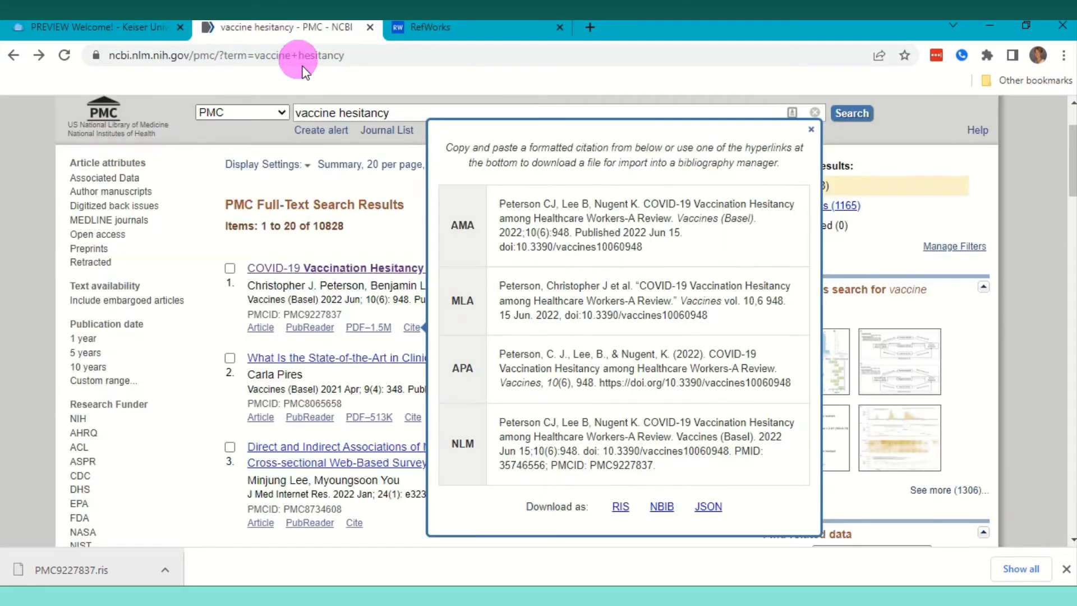
{"action": "left_click", "coordinate": [370, 329]}
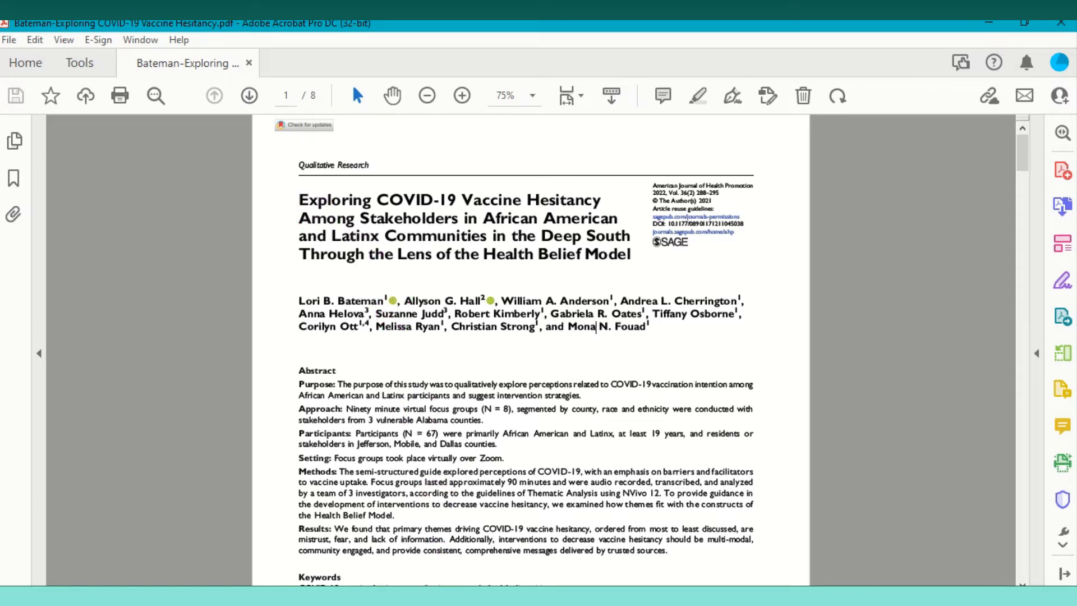
- Switch to RefWorks and start a new journal article reference titled "Exploring COVID-19 Vaccine Hesitancy"
{"action": "mouse_move", "coordinate": [427, 595]}
{"action": "left_click", "coordinate": [471, 541]}
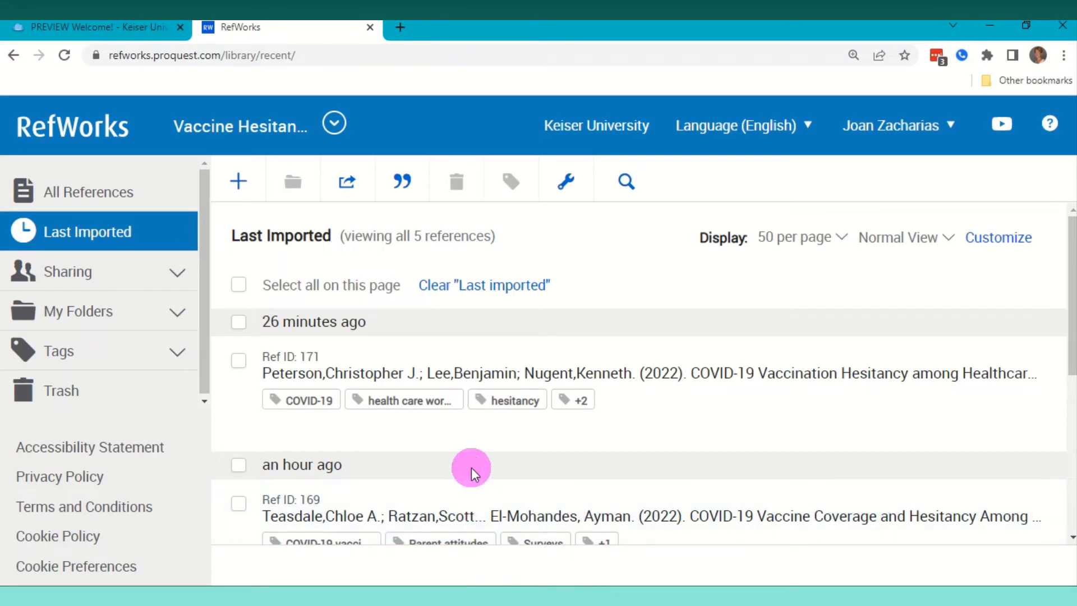
{"action": "left_click", "coordinate": [236, 189]}
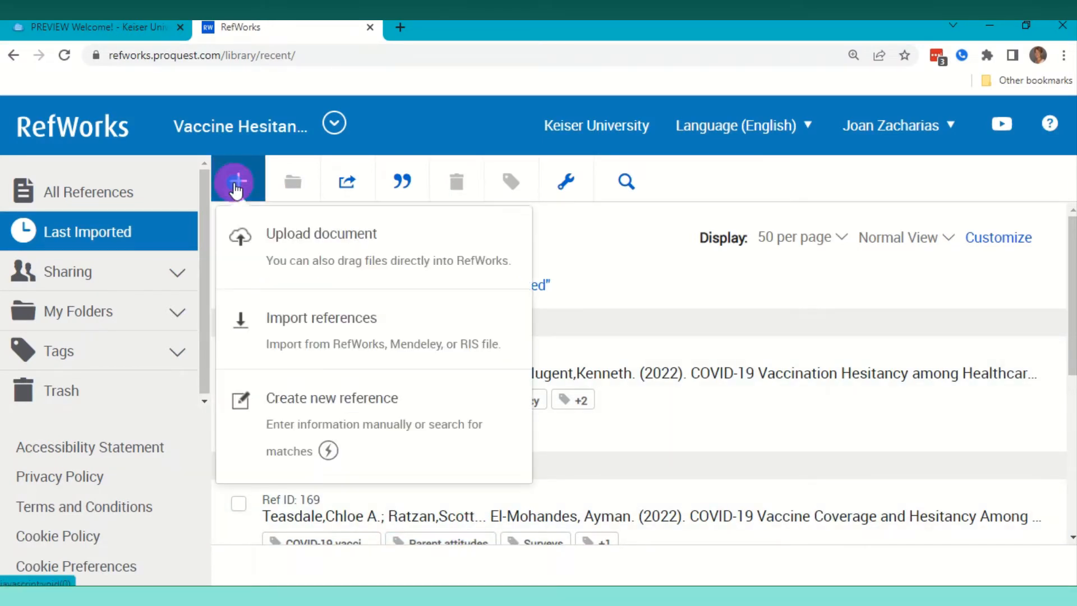
{"action": "left_click", "coordinate": [288, 427]}
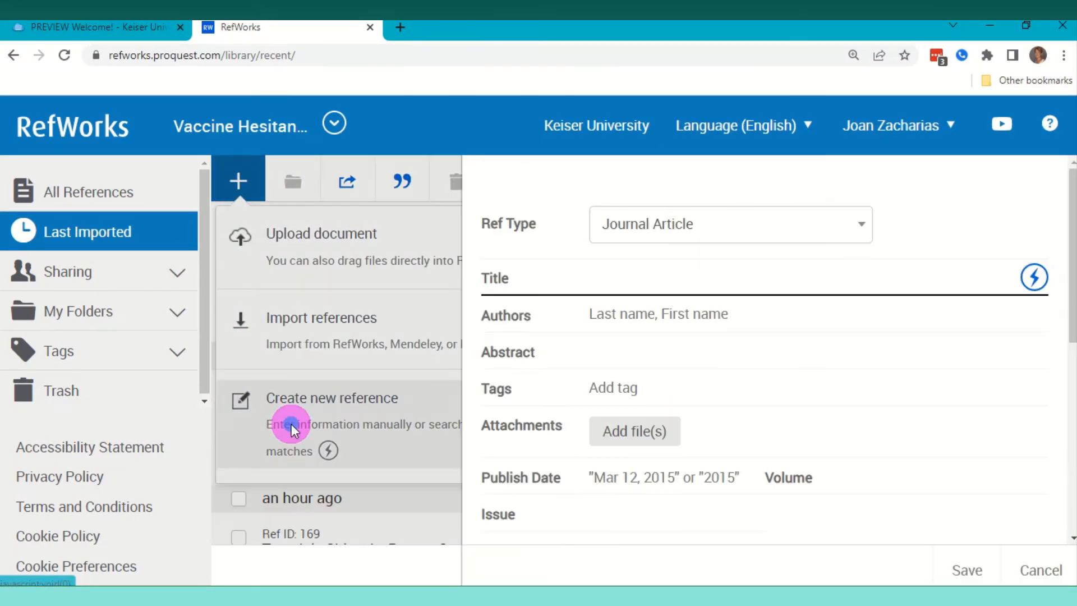
{"action": "left_click", "coordinate": [612, 272]}
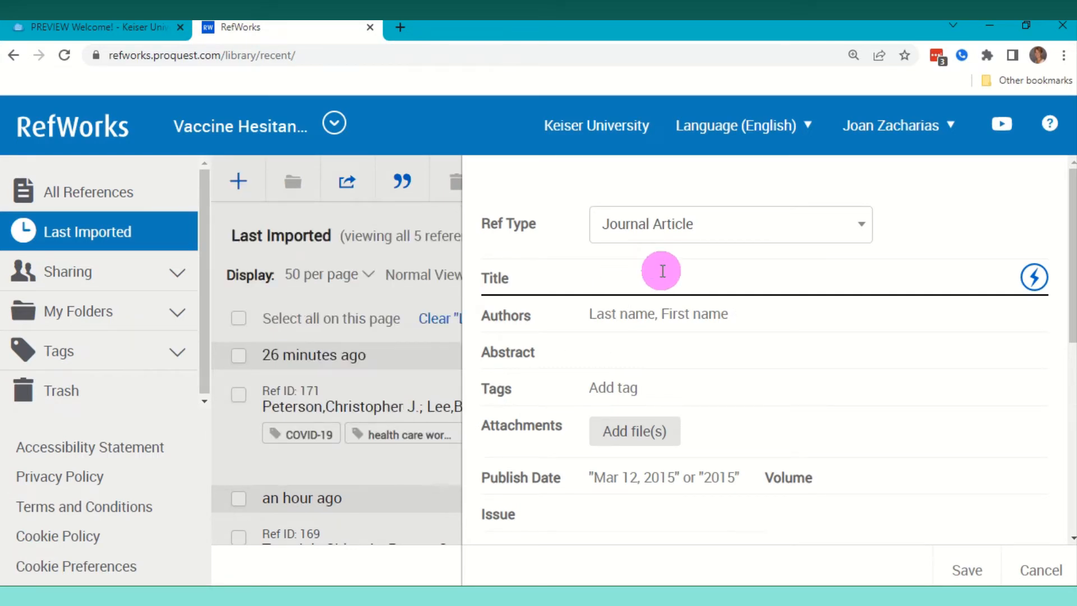
{"action": "type", "text": "Exploring COVID-1"}
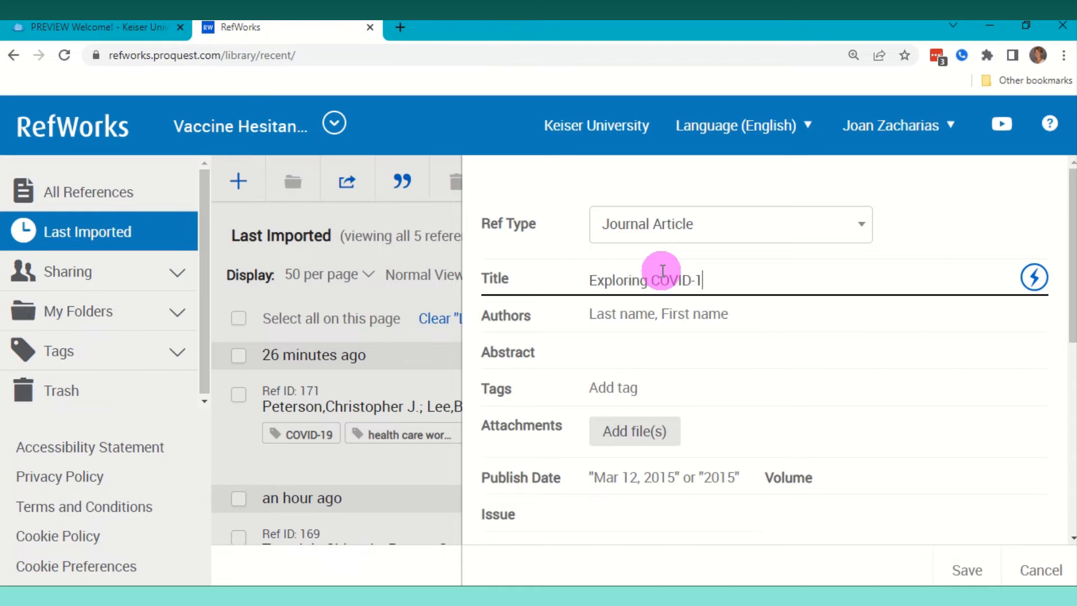
{"action": "type", "text": "9 Vaccine Hesitancy"}
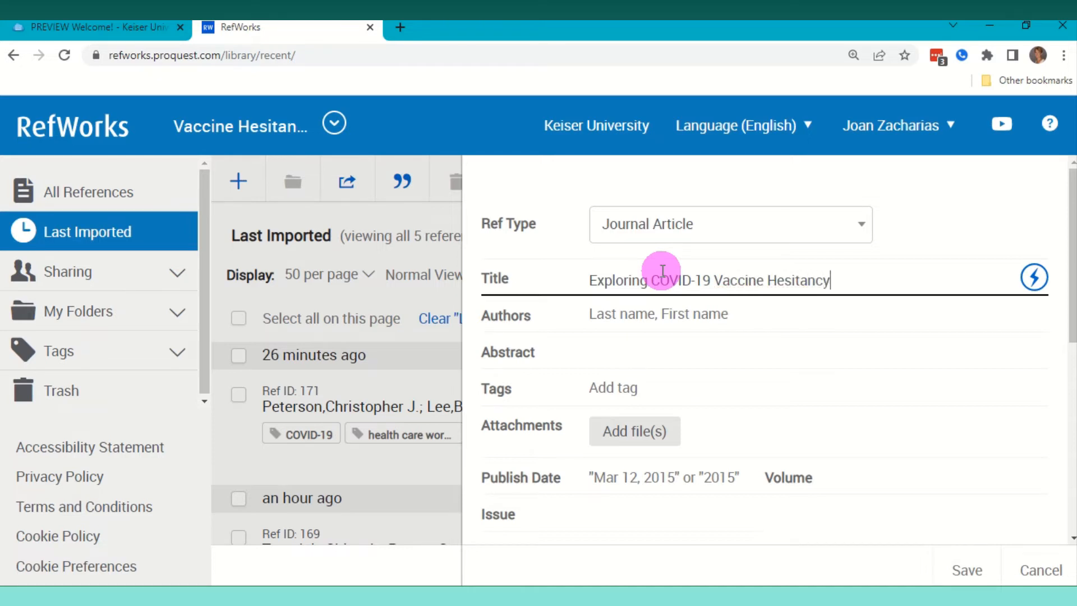
- Look up matches for the title, fill the reference from the match on African American and Latinx communities, save it, and close its details
{"action": "left_click", "coordinate": [1030, 287]}
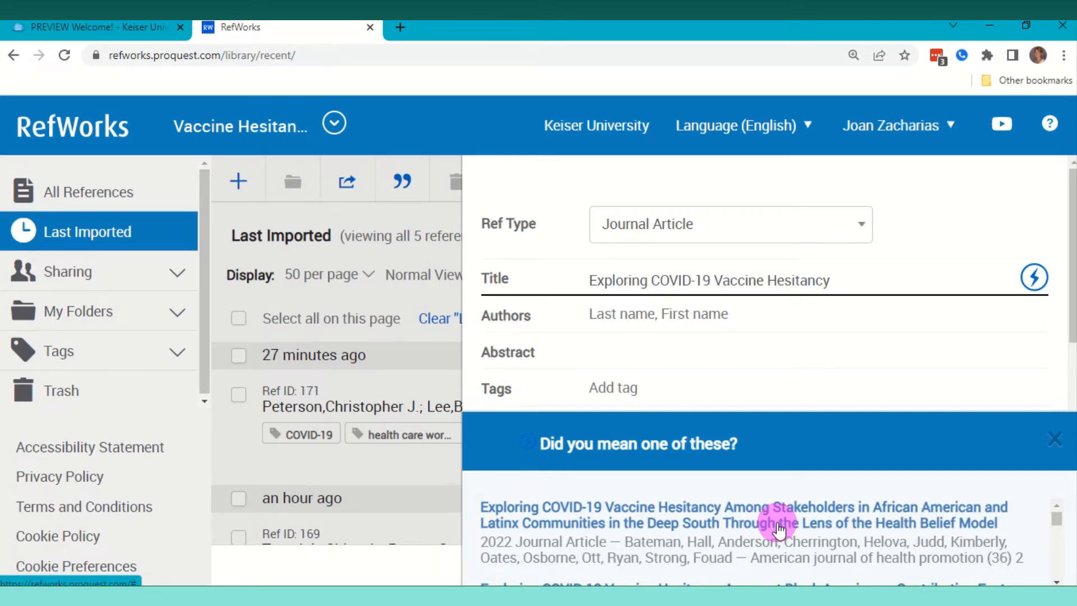
{"action": "scroll", "coordinate": [778, 528], "scroll_direction": "down", "scroll_amount": 1}
{"action": "scroll", "coordinate": [778, 529], "scroll_direction": "down", "scroll_amount": 2}
{"action": "scroll", "coordinate": [779, 528], "scroll_direction": "up", "scroll_amount": 3}
{"action": "left_click", "coordinate": [632, 522]}
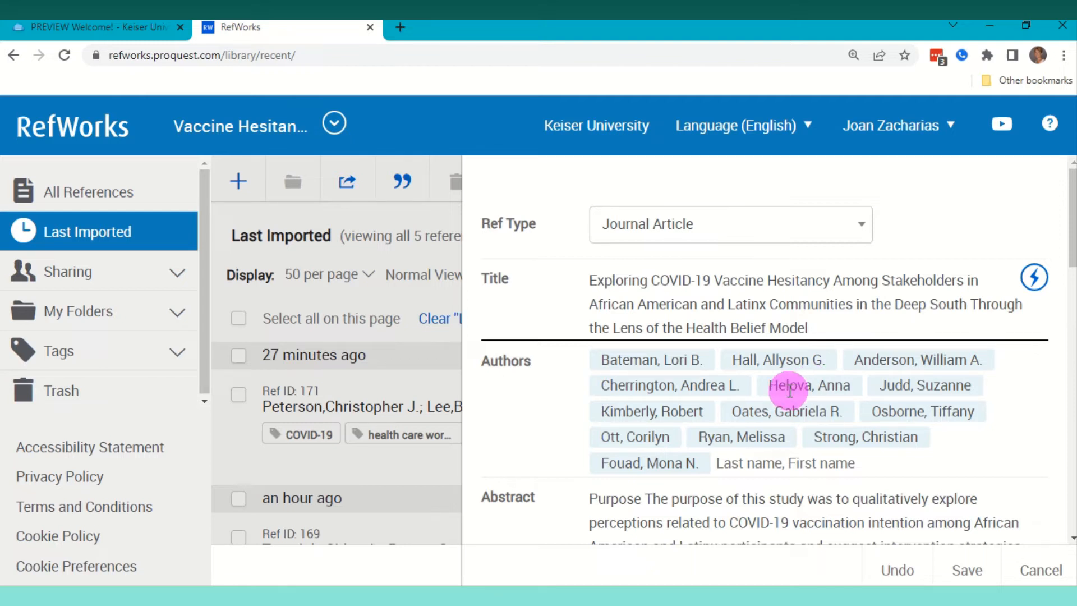
{"action": "left_click", "coordinate": [962, 568]}
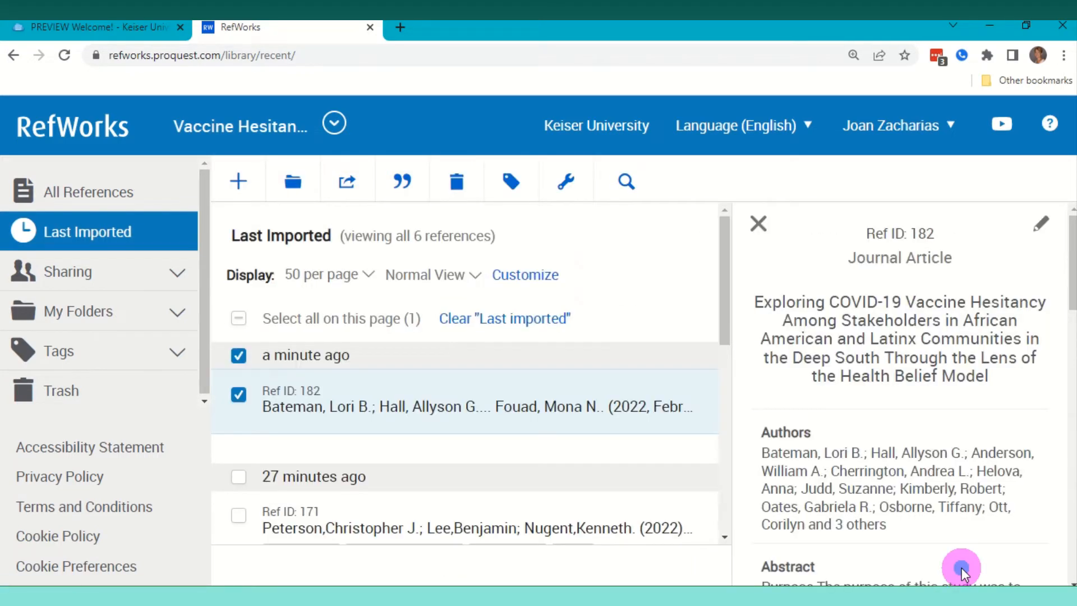
{"action": "left_click", "coordinate": [758, 224]}
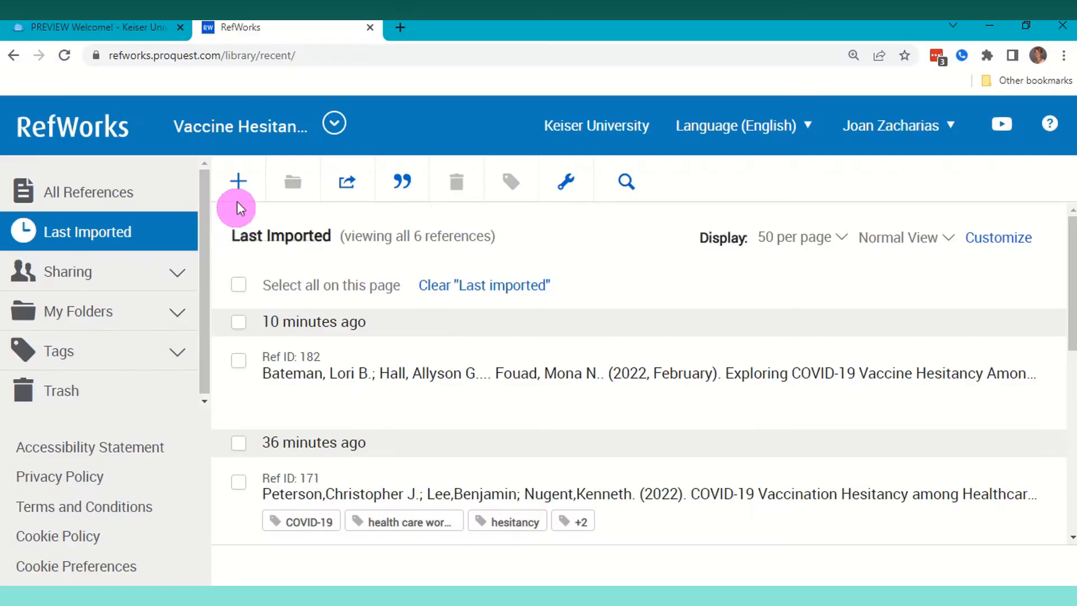
- Upload the first PDF, on parental COVID-19 vaccine hesitancy, from the Vaccine Hesitancy Research folder into RefWorks
{"action": "left_click", "coordinate": [238, 179]}
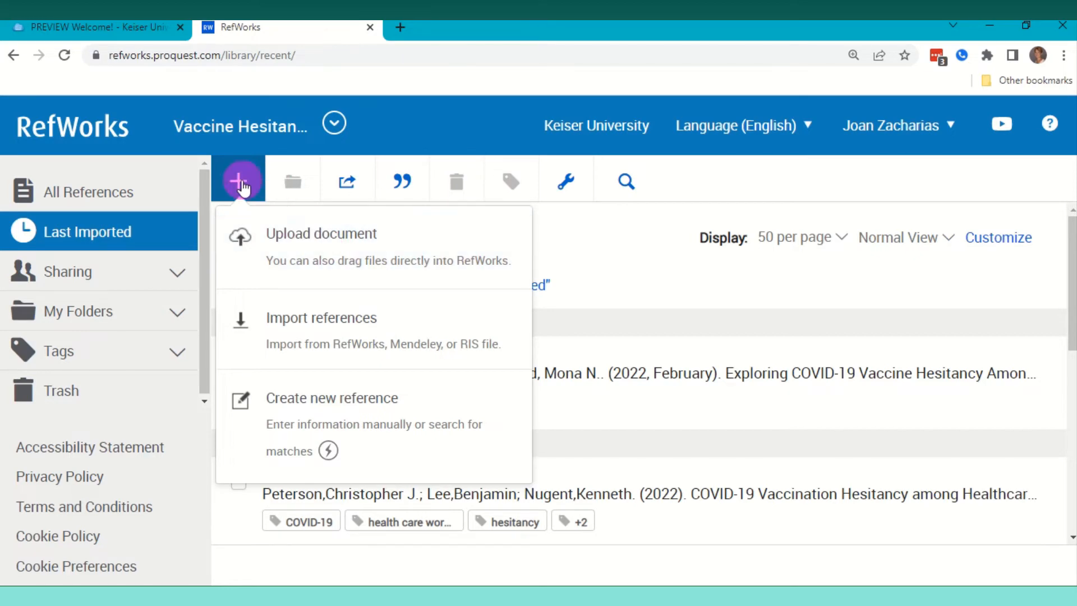
{"action": "left_click", "coordinate": [238, 180]}
{"action": "left_click", "coordinate": [214, 595]}
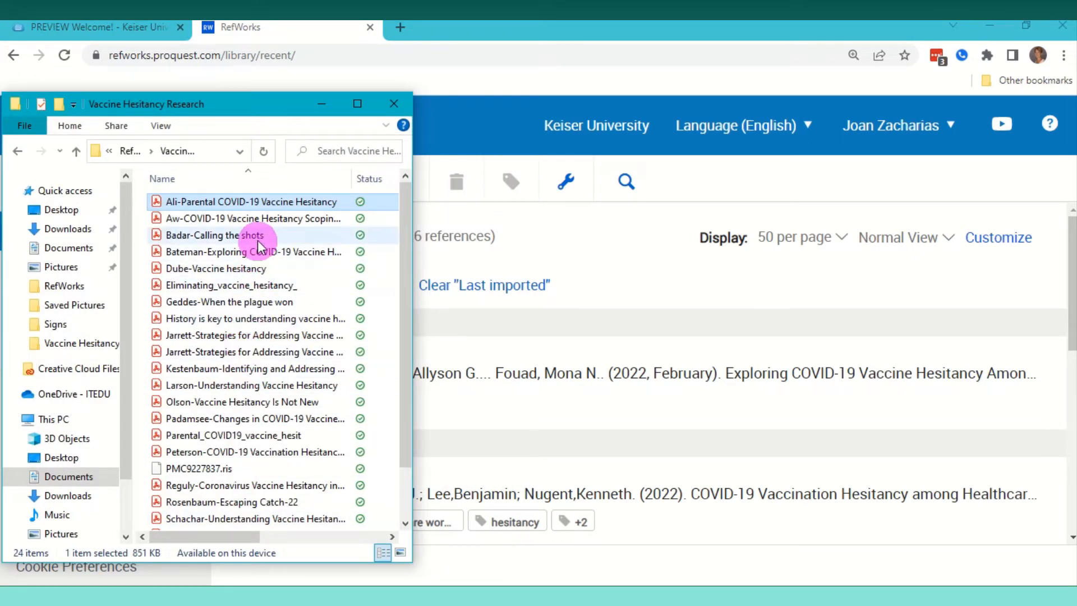
{"action": "left_click_drag", "start_coordinate": [284, 200], "coordinate": [630, 485]}
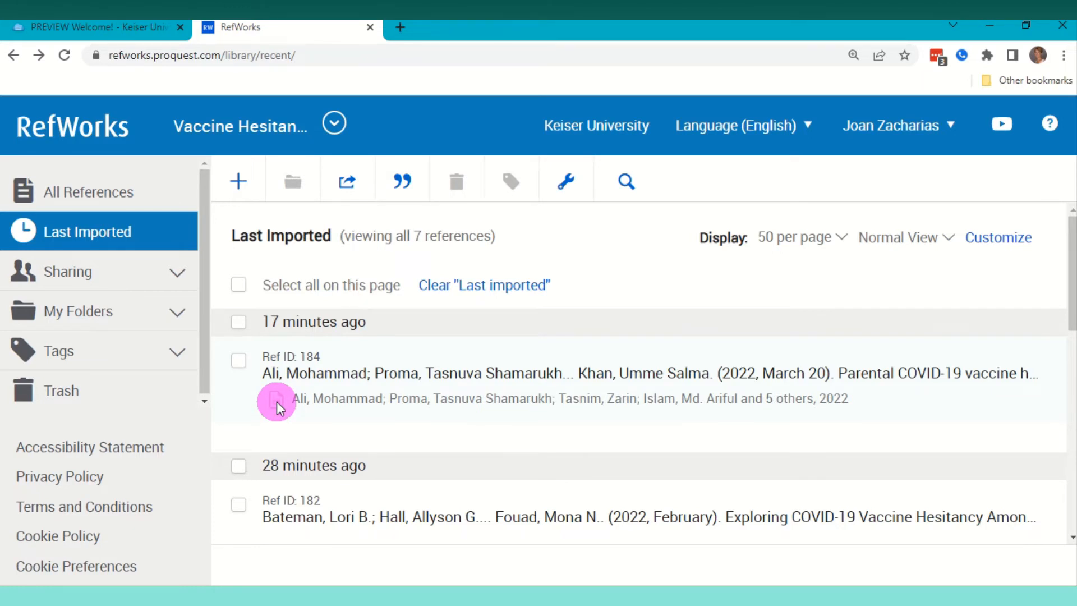
- View the attached full text of the uploaded parental vaccine hesitancy article, and return to the last imported references
{"action": "left_click", "coordinate": [500, 382]}
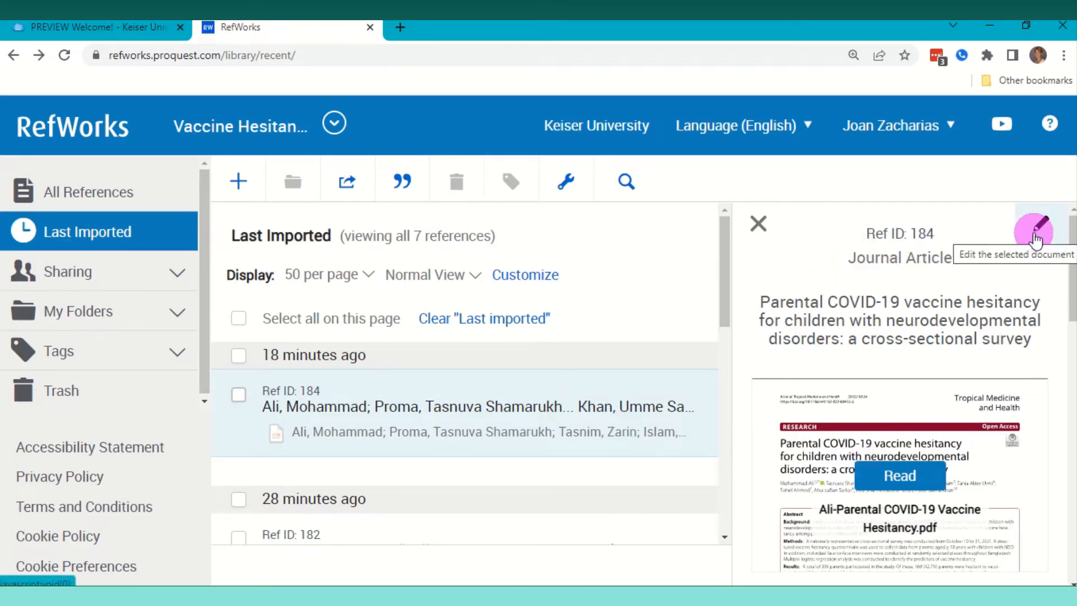
{"action": "left_click", "coordinate": [899, 474]}
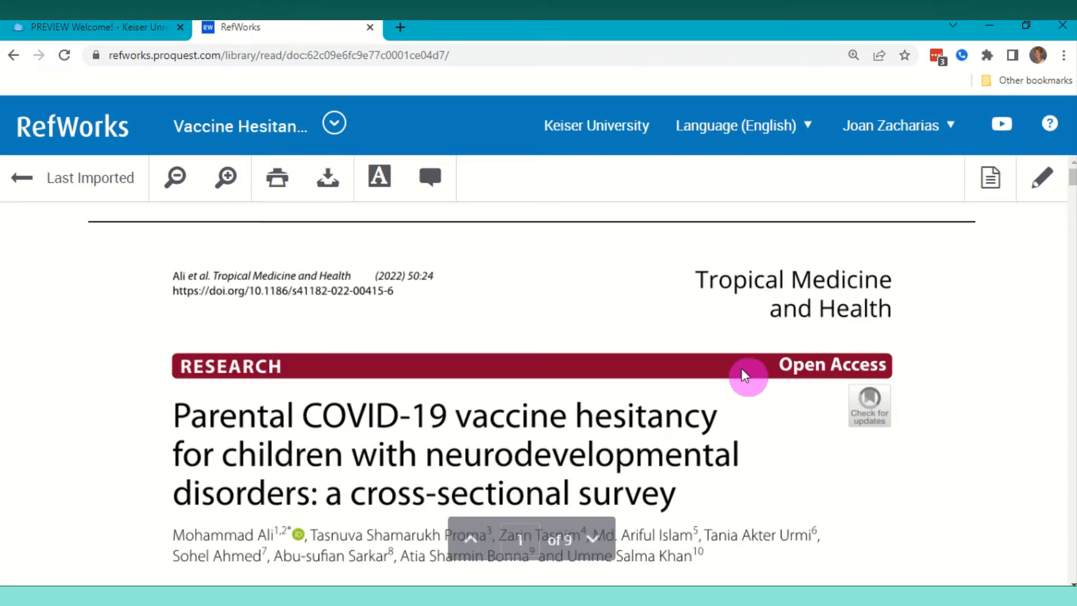
{"action": "left_click", "coordinate": [101, 178]}
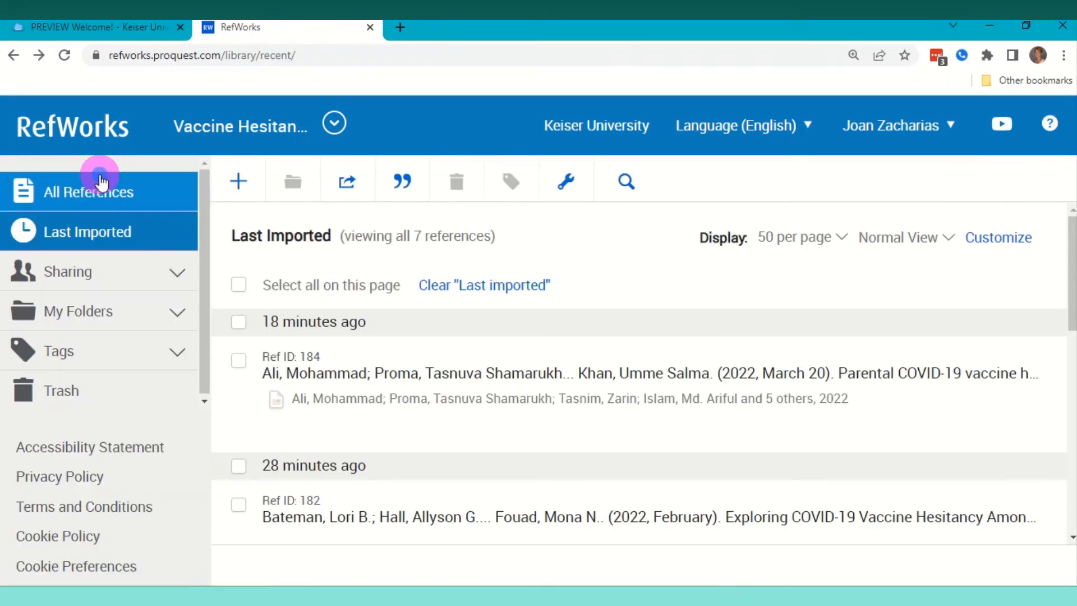
- Open the parental vaccine hesitancy reference for editing and capitalize the "A" of "A cross-sectional survey" in its title
{"action": "left_click", "coordinate": [735, 375]}
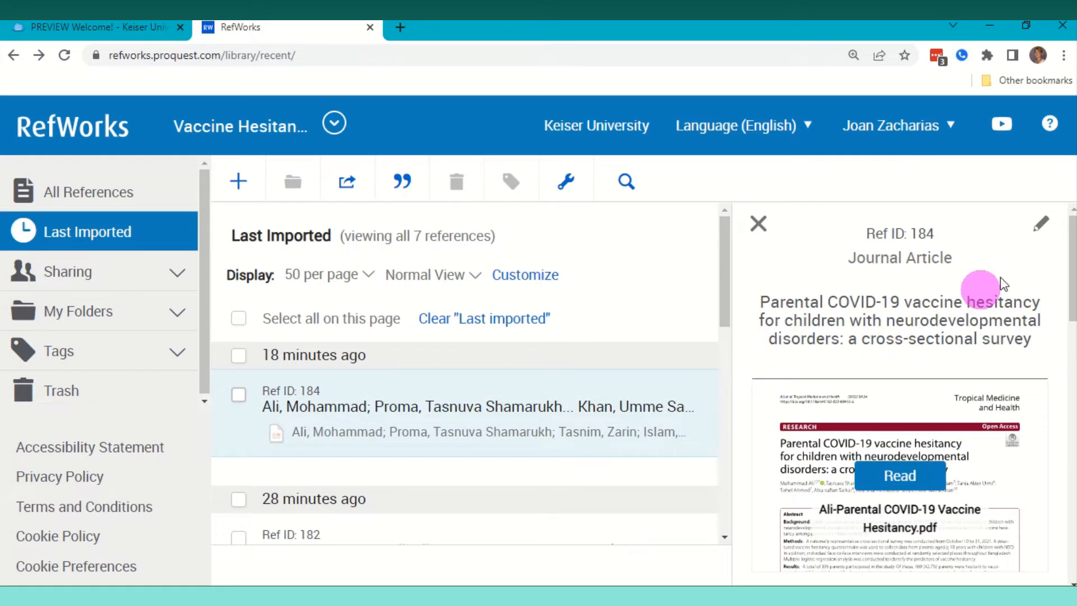
{"action": "left_click", "coordinate": [1038, 229]}
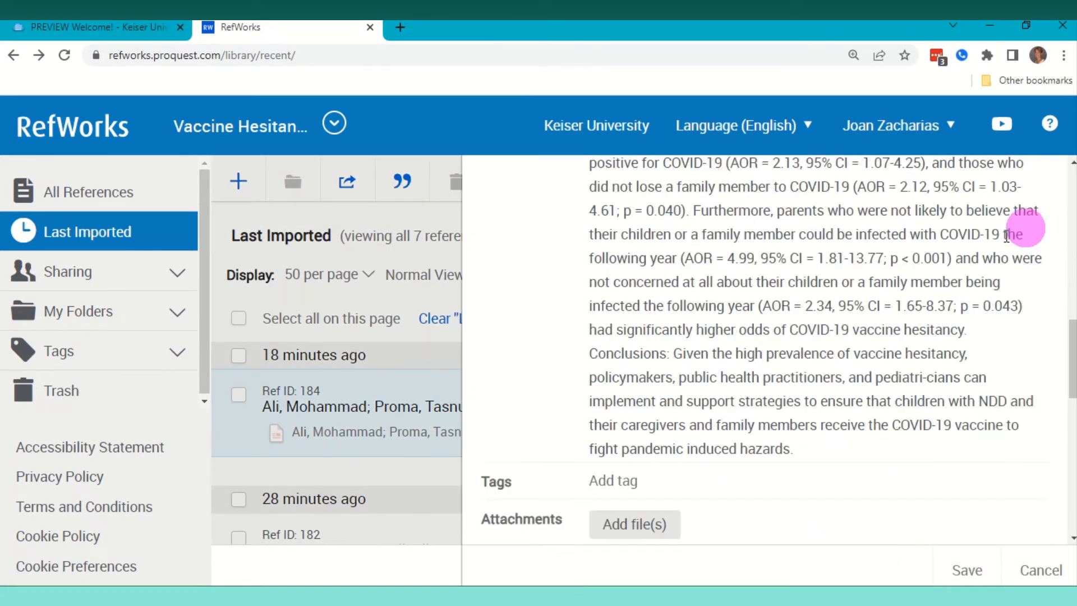
{"action": "scroll", "coordinate": [818, 261], "scroll_direction": "up", "scroll_amount": 5}
{"action": "scroll", "coordinate": [830, 264], "scroll_direction": "up", "scroll_amount": 5}
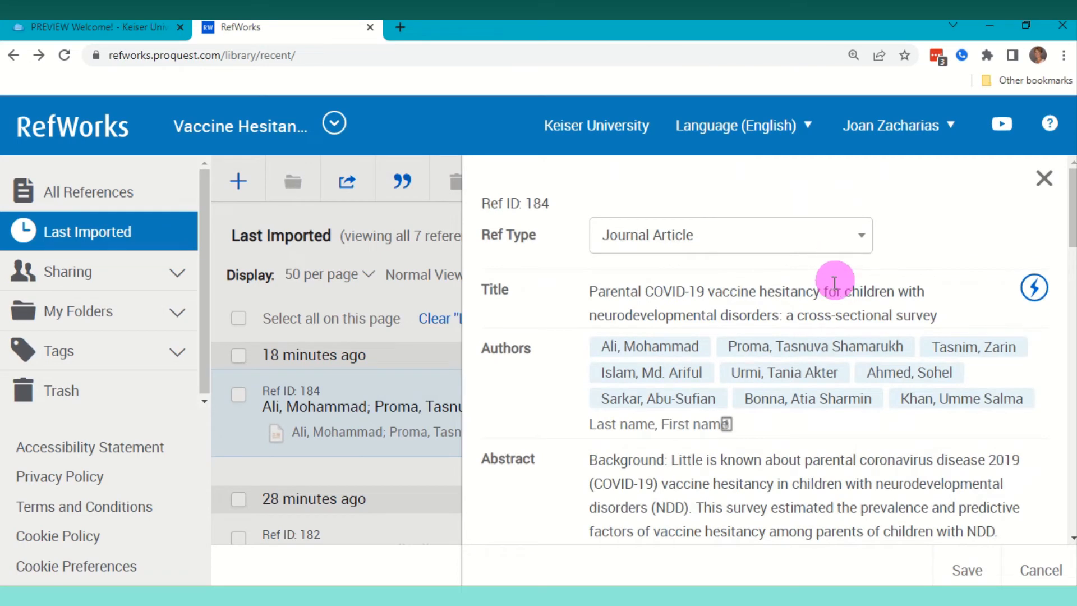
{"action": "left_click", "coordinate": [793, 313]}
{"action": "key", "text": "BackSpace"}
{"action": "type", "text": "A"}
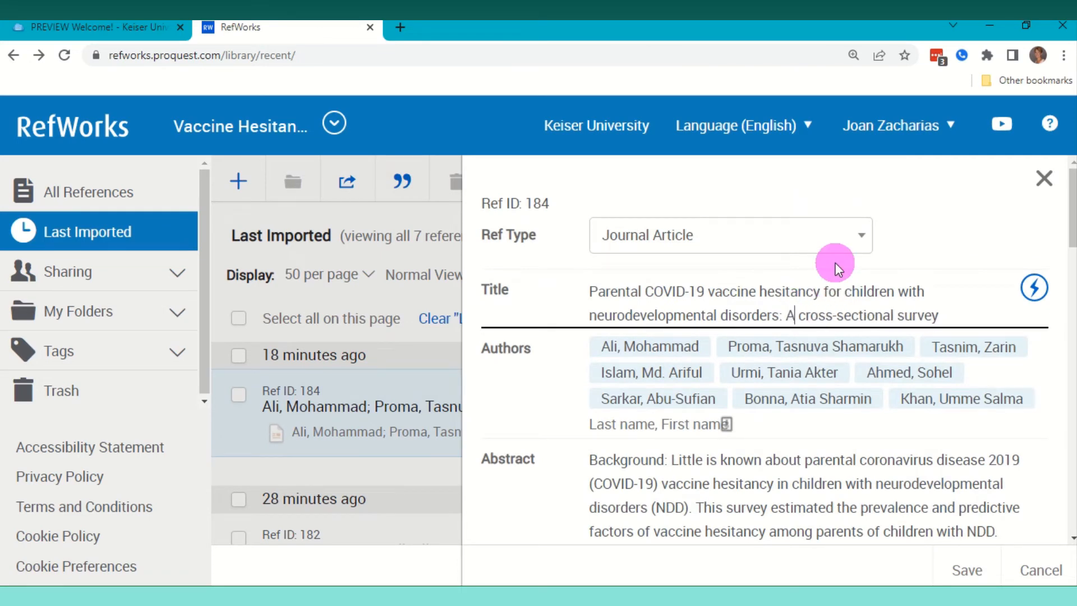
- Add the tags "major source" and "COVID-19" to the parental vaccine hesitancy reference
{"action": "scroll", "coordinate": [890, 400], "scroll_direction": "down", "scroll_amount": 15}
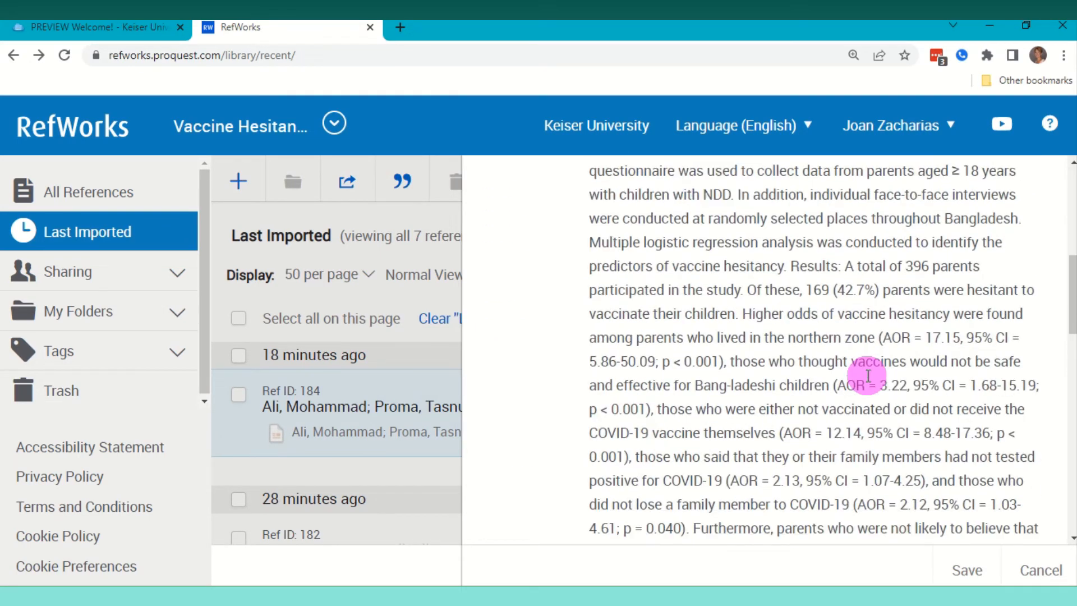
{"action": "left_click", "coordinate": [614, 277]}
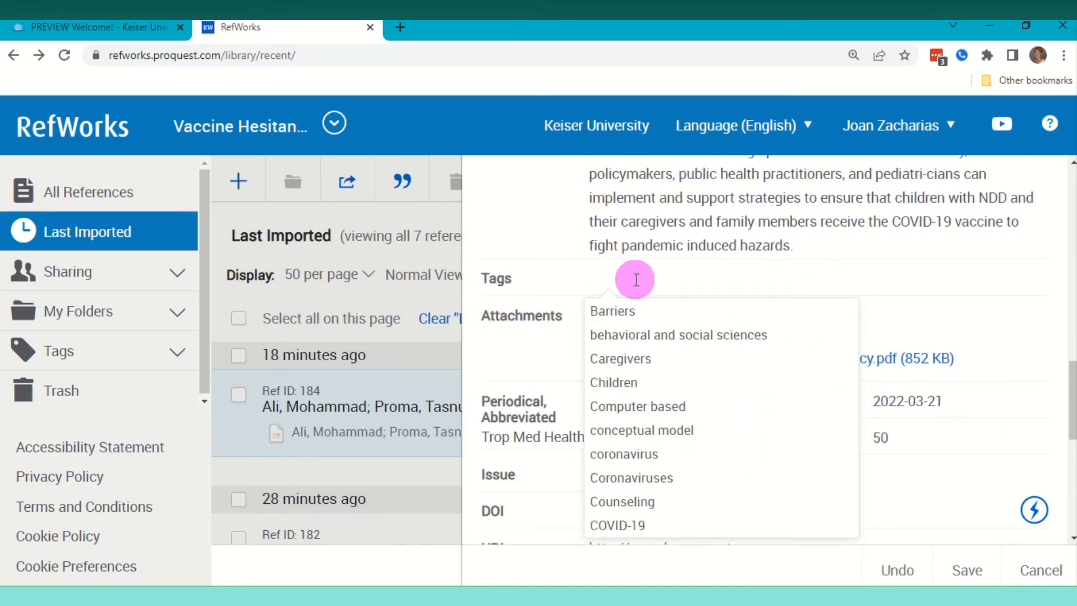
{"action": "type", "text": "maj"}
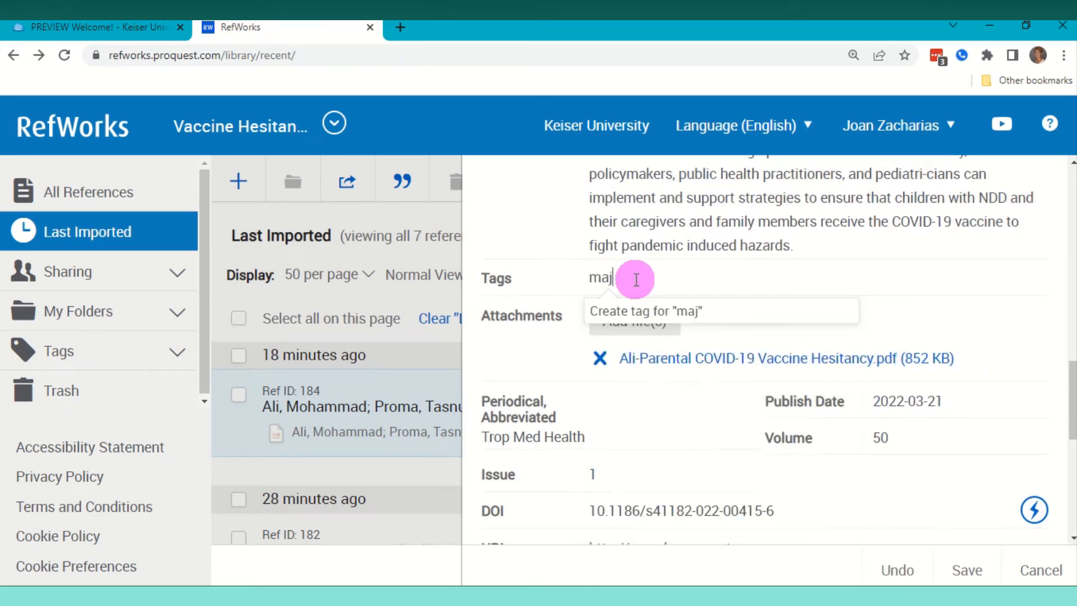
{"action": "type", "text": "or source"}
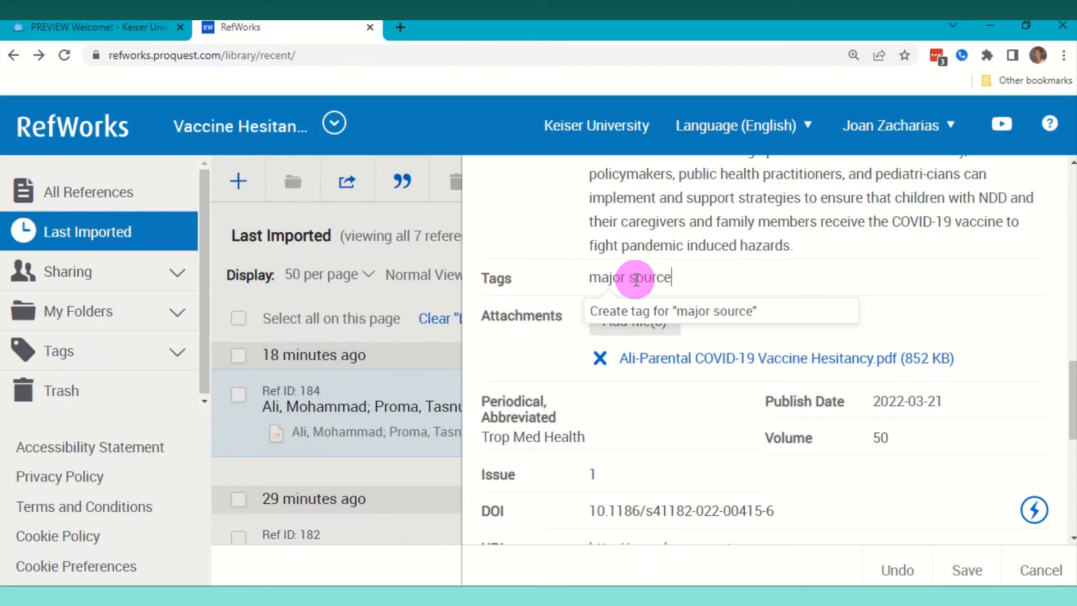
{"action": "key", "text": "Return"}
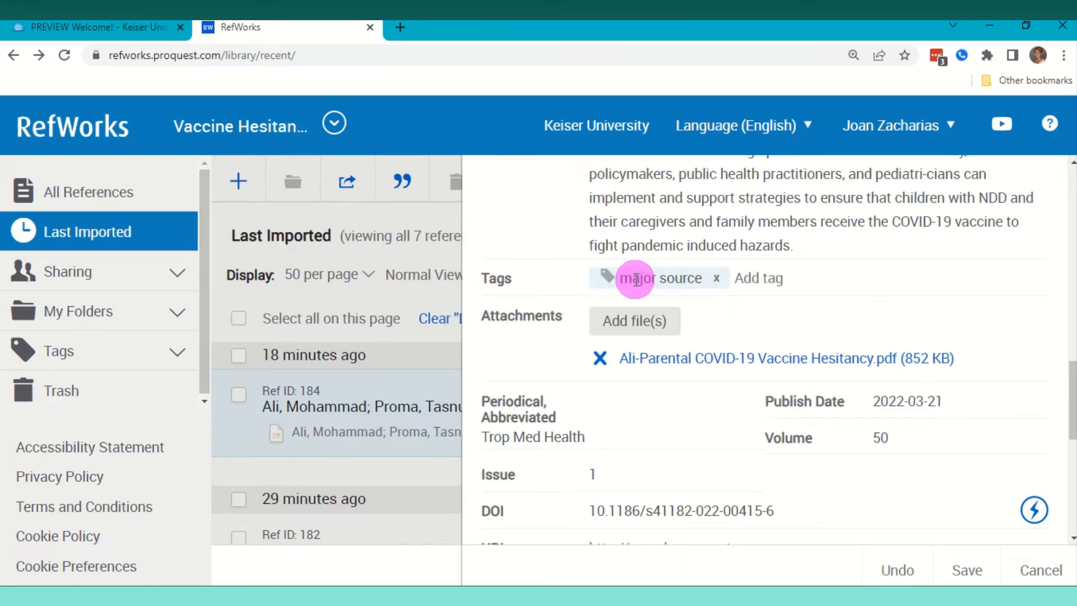
{"action": "type", "text": "CO"}
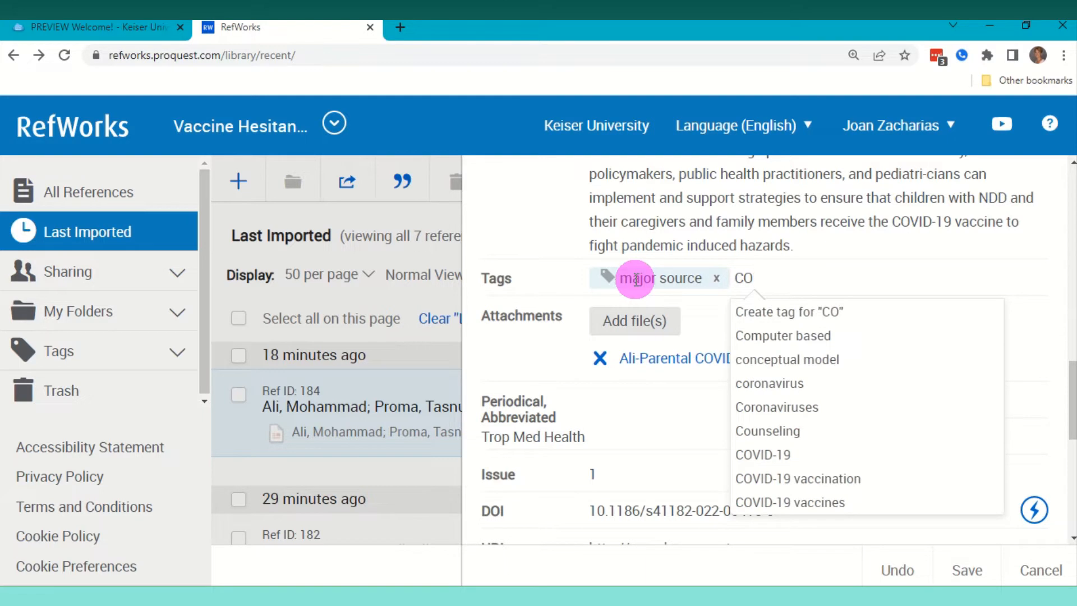
{"action": "type", "text": "VID-19"}
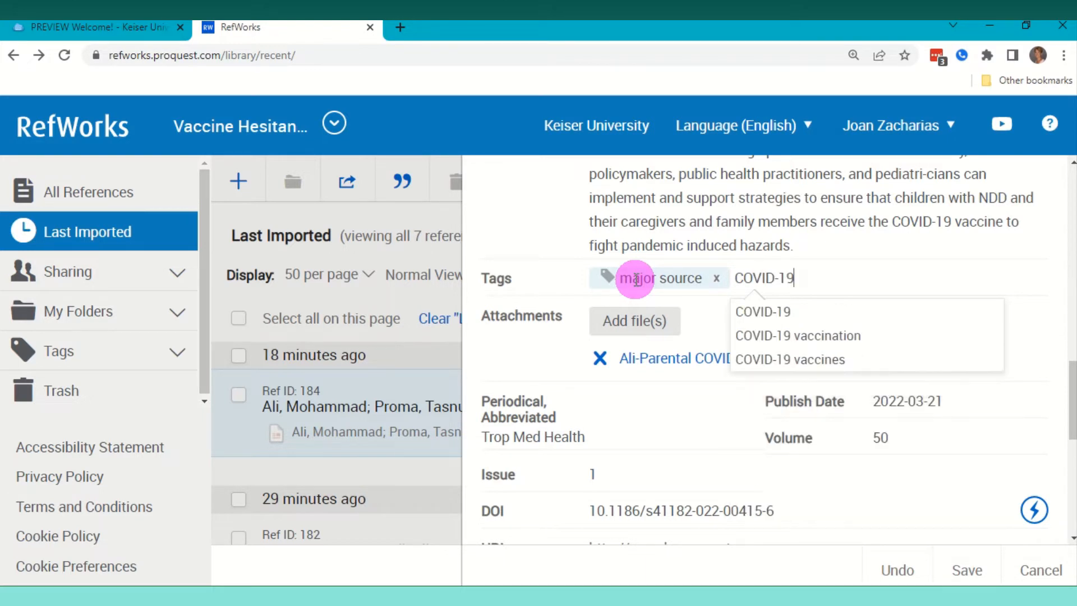
{"action": "key", "text": "Return"}
{"action": "scroll", "coordinate": [708, 347], "scroll_direction": "down", "scroll_amount": 1}
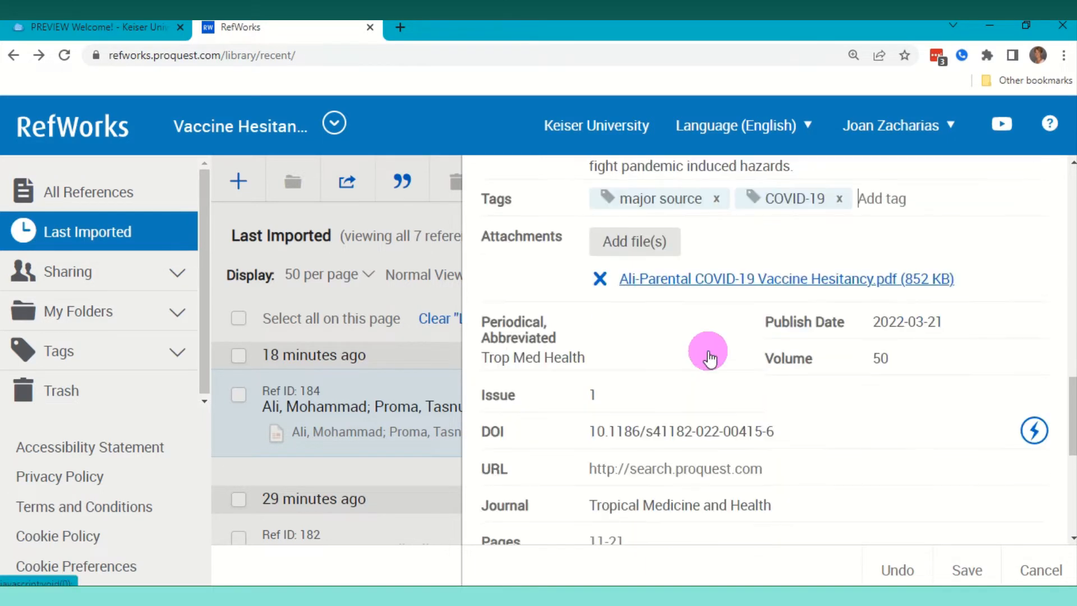
{"action": "left_click", "coordinate": [589, 429]}
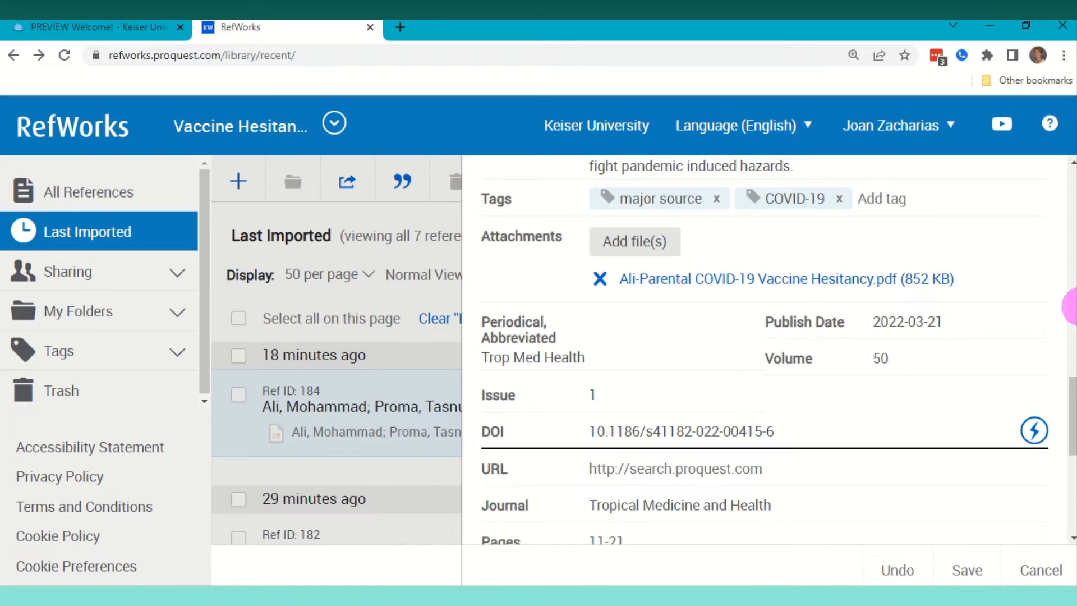
{"action": "type", "text": "https:"}
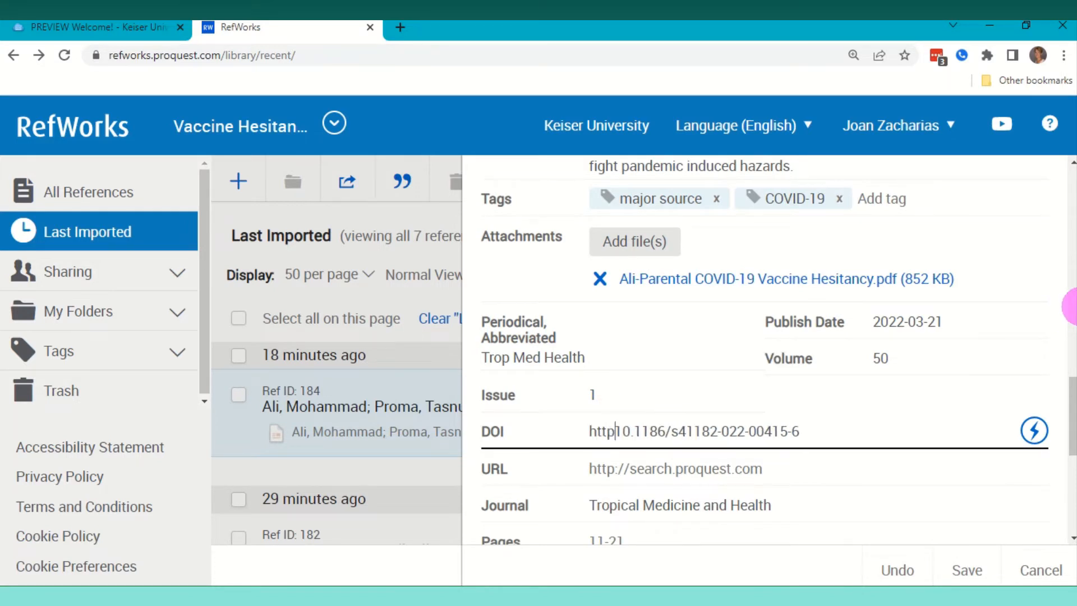
{"action": "type", "text": "//doi.or"}
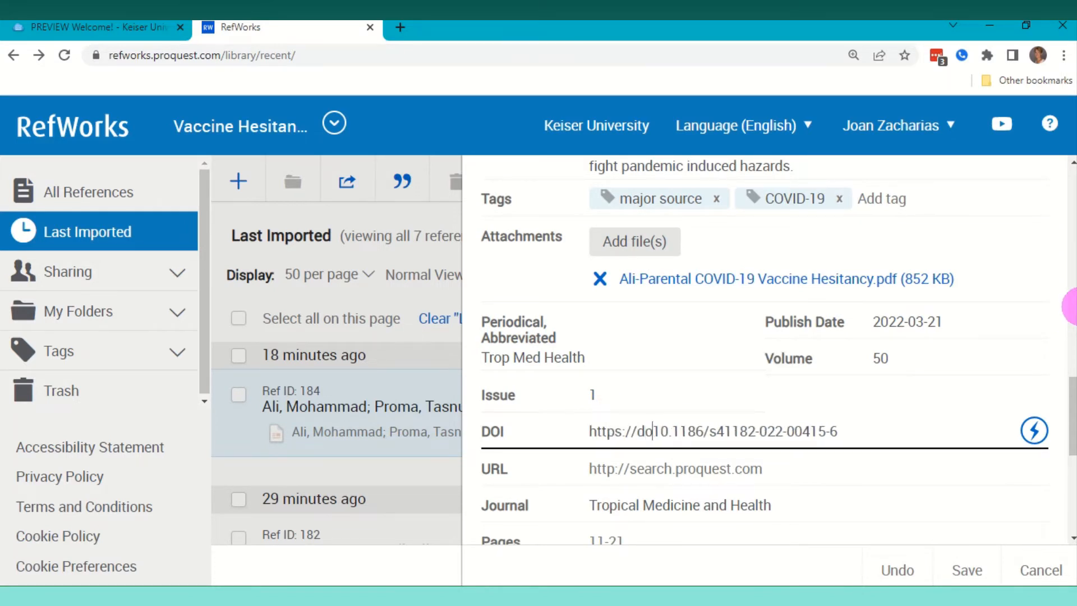
{"action": "type", "text": "g/"}
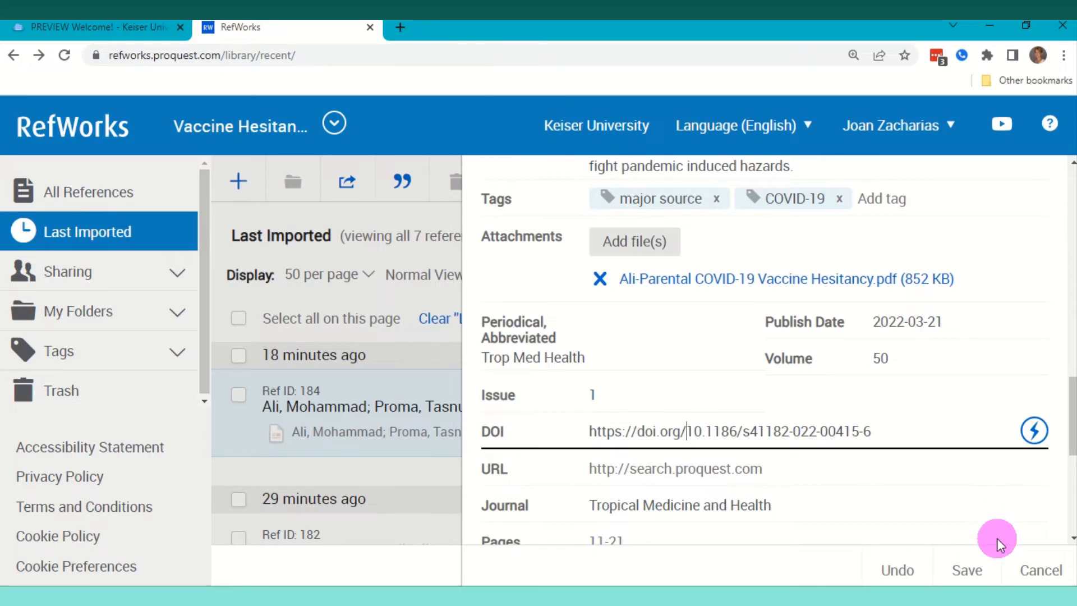
{"action": "left_click", "coordinate": [967, 570]}
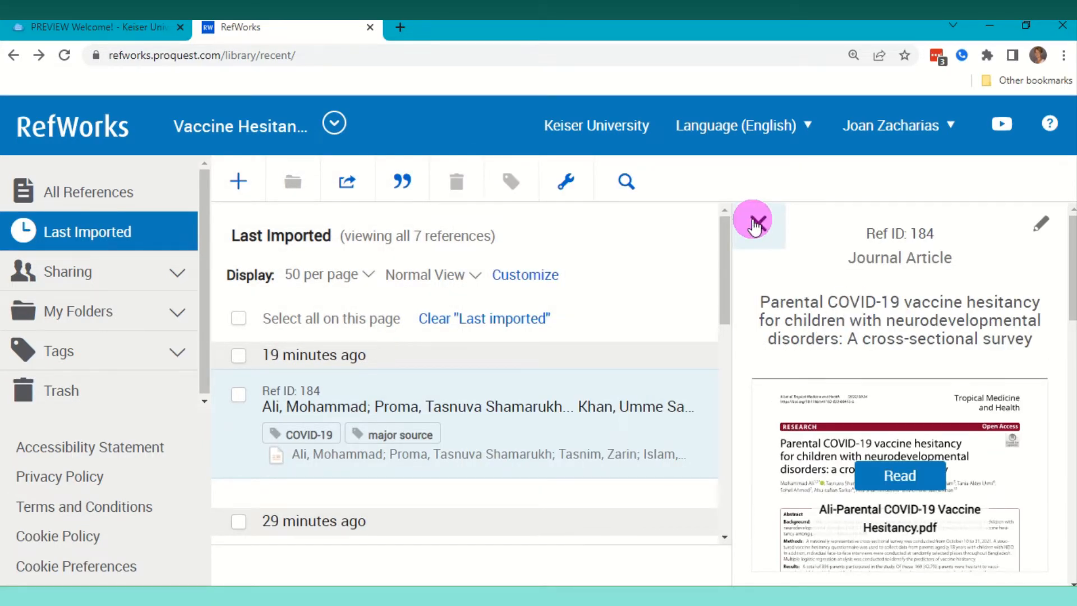
{"action": "left_click", "coordinate": [754, 222]}
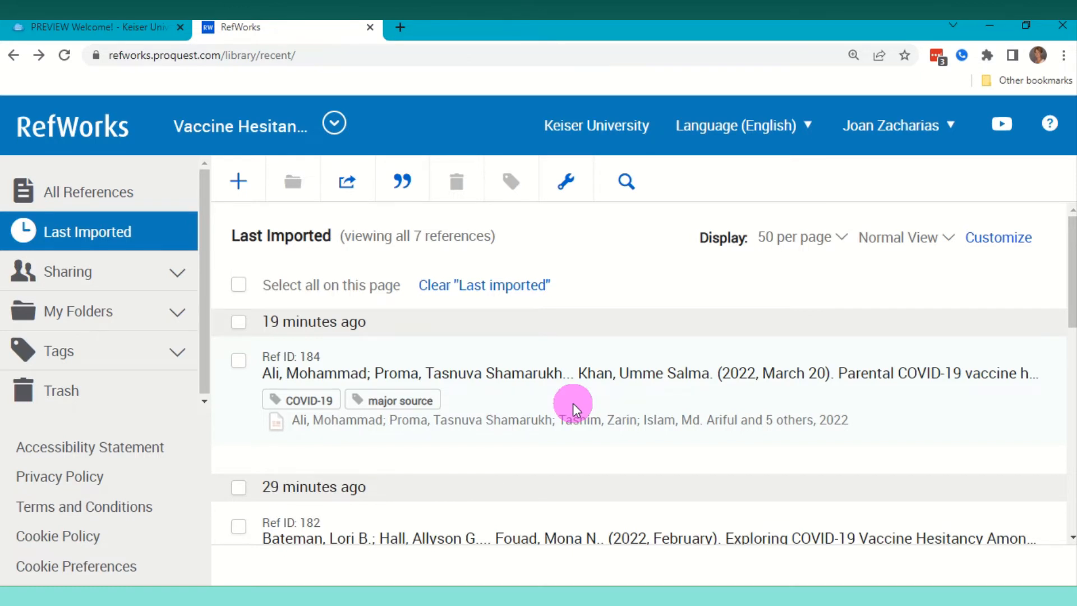
- Attach the matching Exploring COVID-19 Vaccine Hesitancy PDF from the Vaccine Hesitancy Research folder to the African American and Latinx communities reference
{"action": "left_click", "coordinate": [278, 403]}
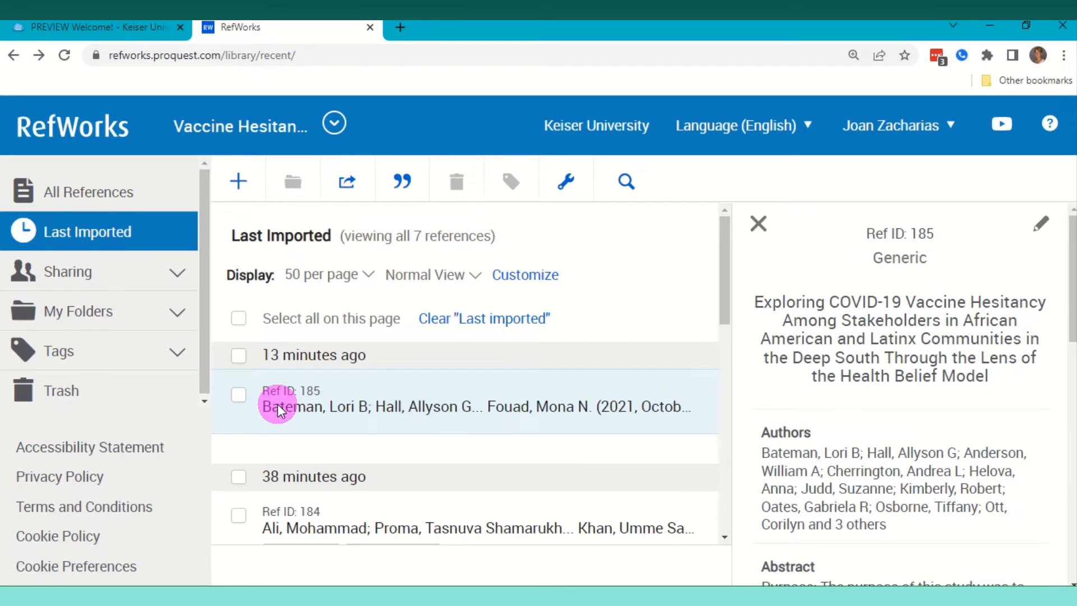
{"action": "left_click", "coordinate": [169, 595]}
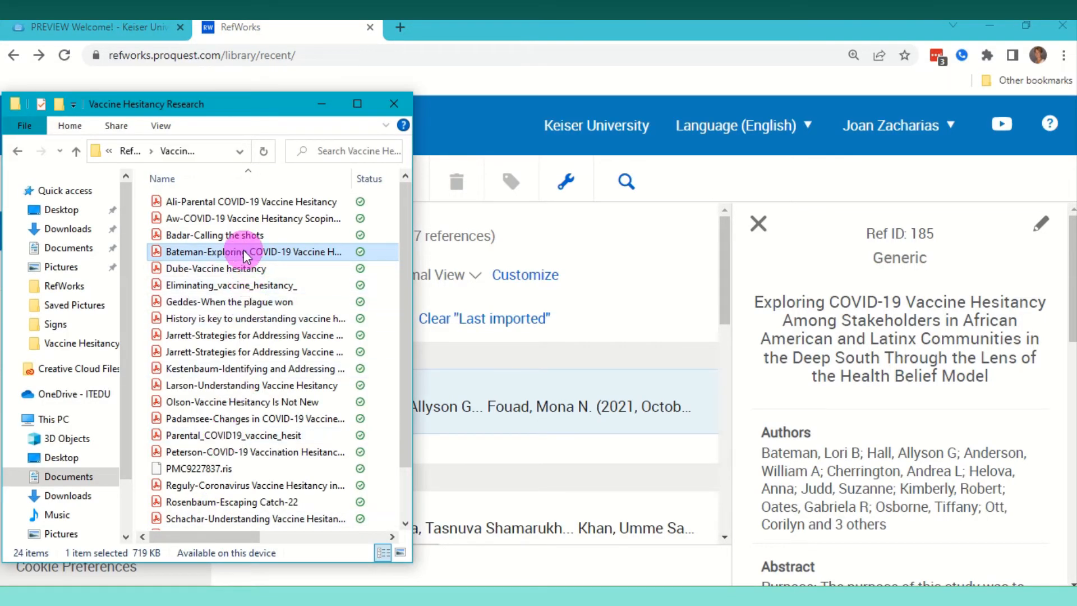
{"action": "left_click_drag", "start_coordinate": [243, 250], "coordinate": [917, 383]}
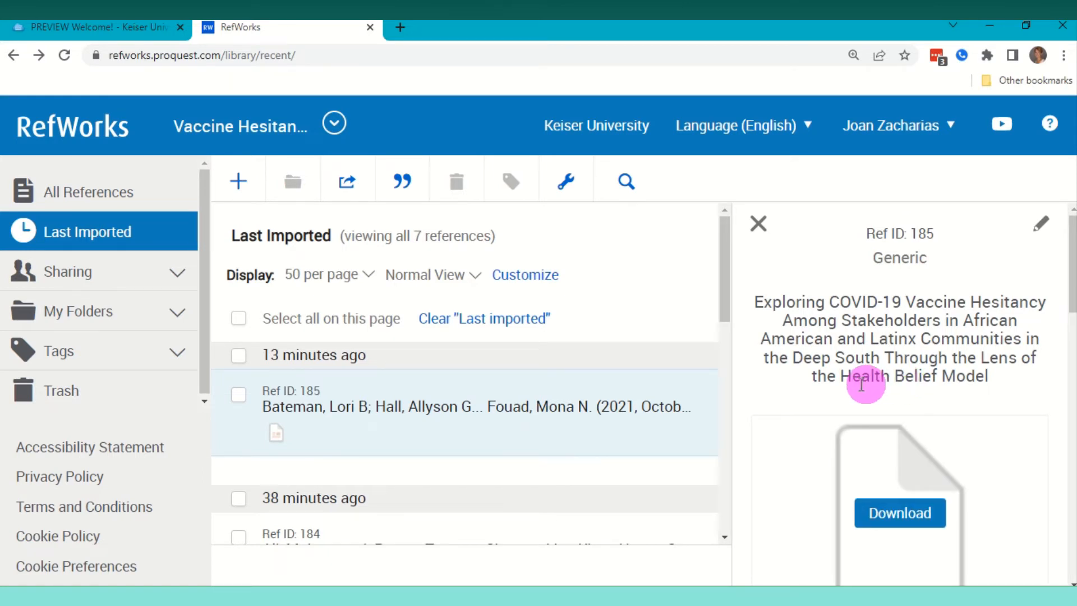
- Reload the last imported references and open the attached full text of the African American and Latinx communities reference for reading
{"action": "left_click", "coordinate": [66, 56]}
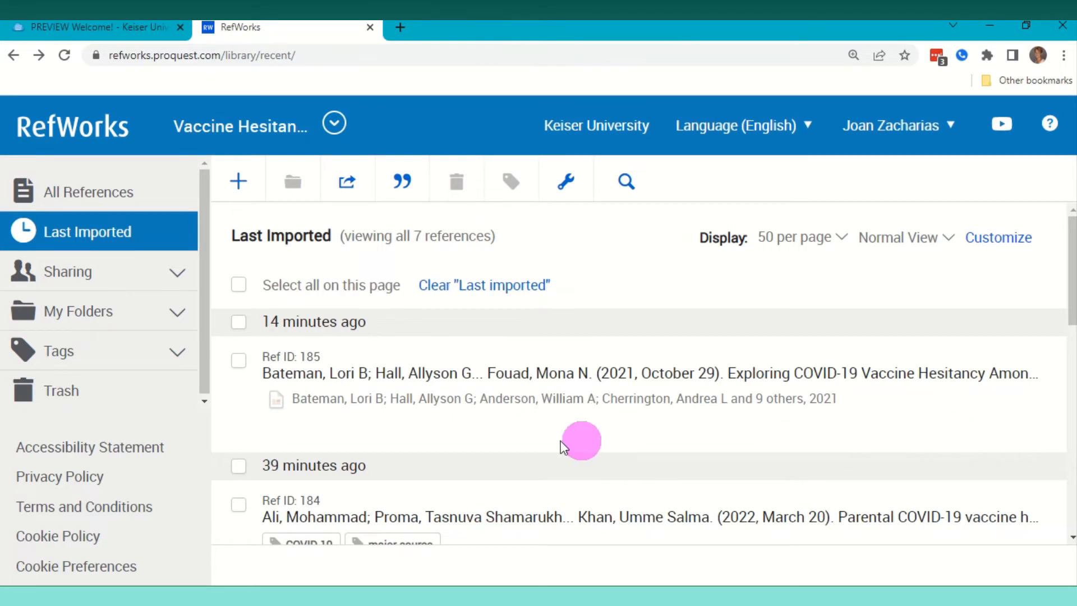
{"action": "left_click", "coordinate": [281, 404]}
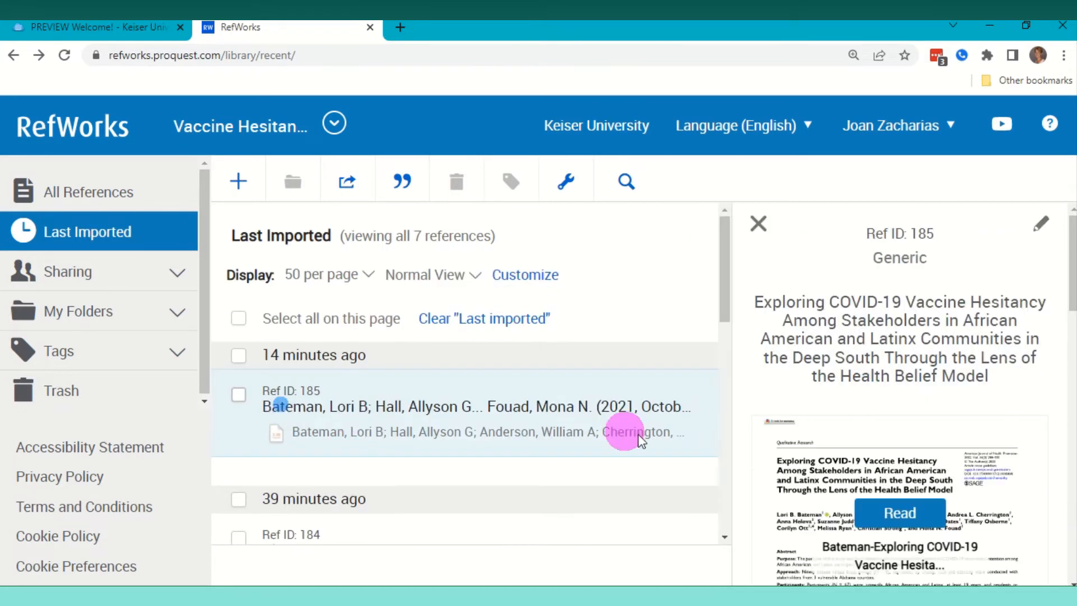
{"action": "left_click", "coordinate": [903, 514]}
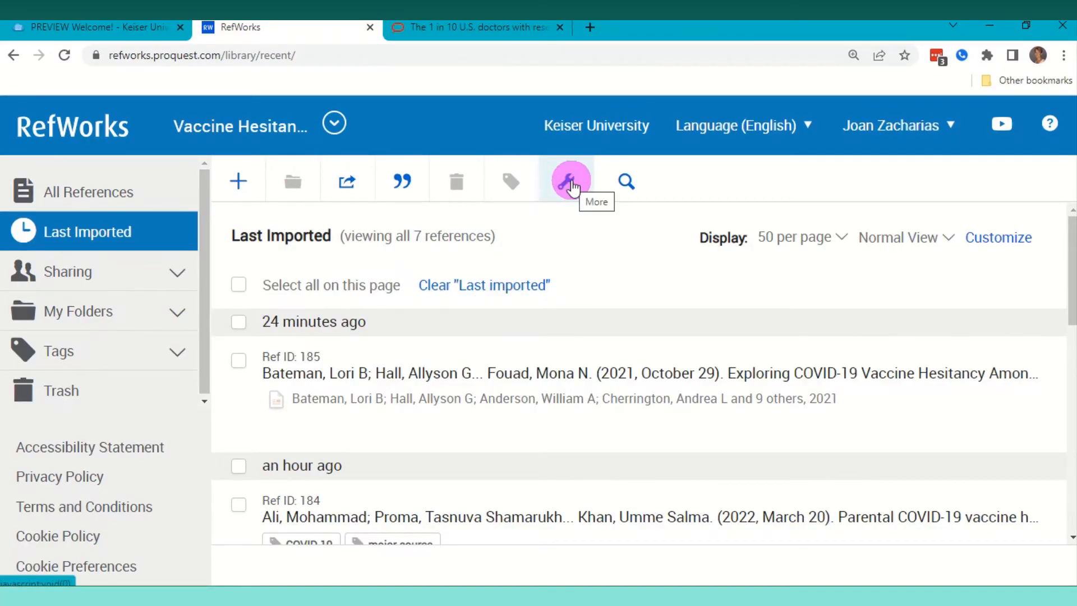
- Install the Save to RefWorks tool on the browser's bookmarks bar and close the installation dialog
{"action": "left_click", "coordinate": [571, 187]}
{"action": "left_click", "coordinate": [611, 335]}
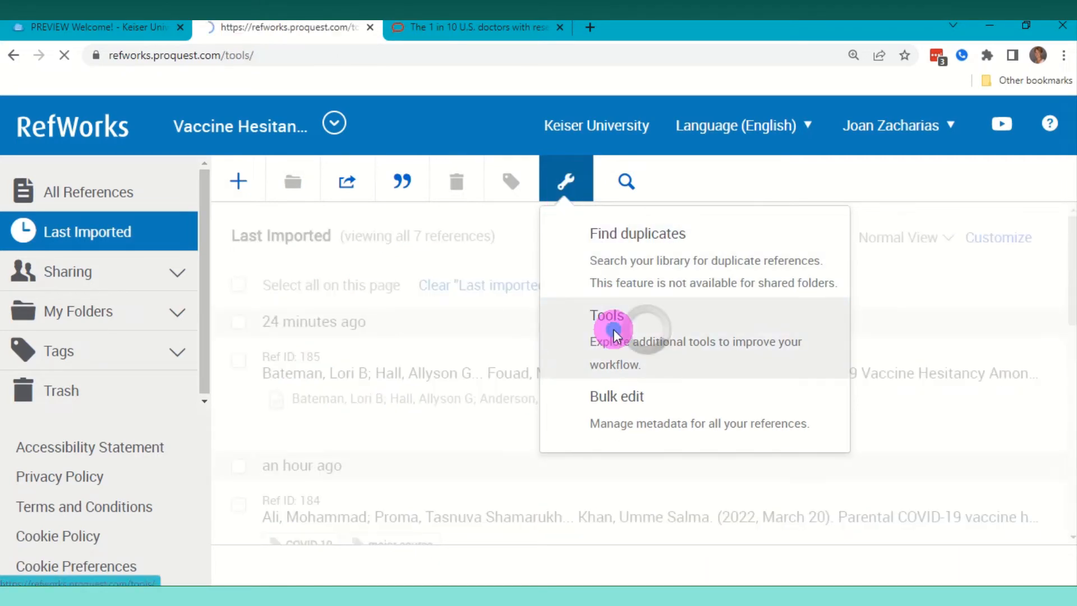
{"action": "left_click", "coordinate": [356, 413]}
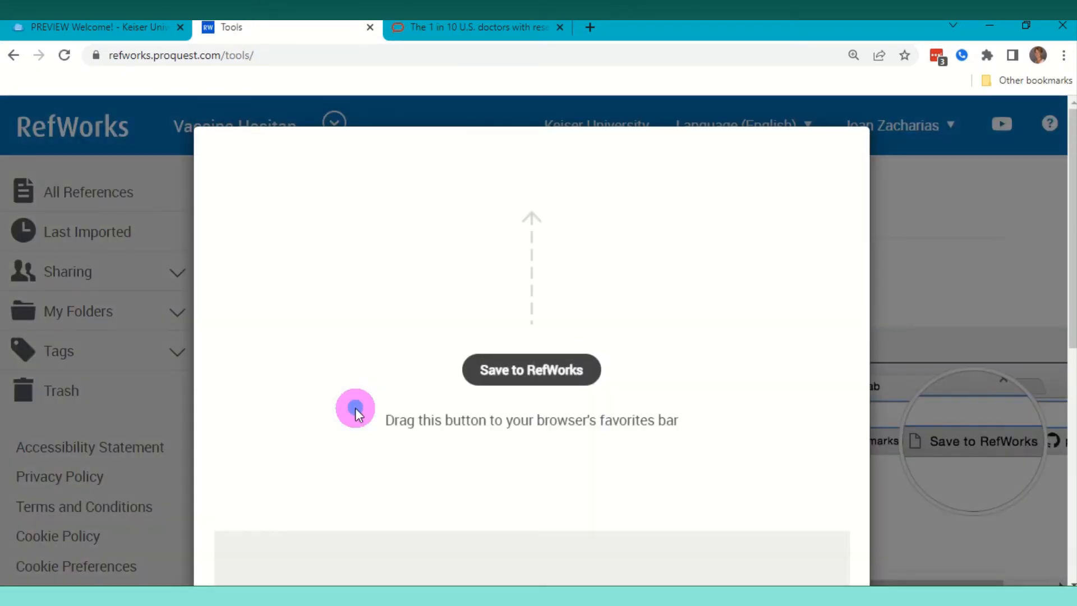
{"action": "left_click_drag", "start_coordinate": [533, 369], "coordinate": [531, 83]}
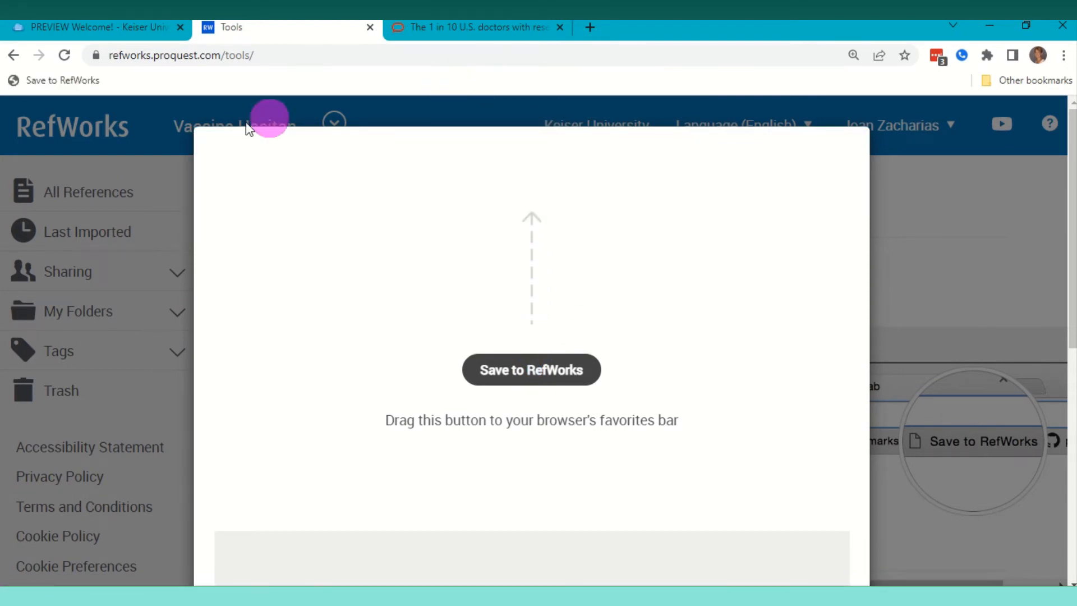
{"action": "left_click", "coordinate": [85, 126]}
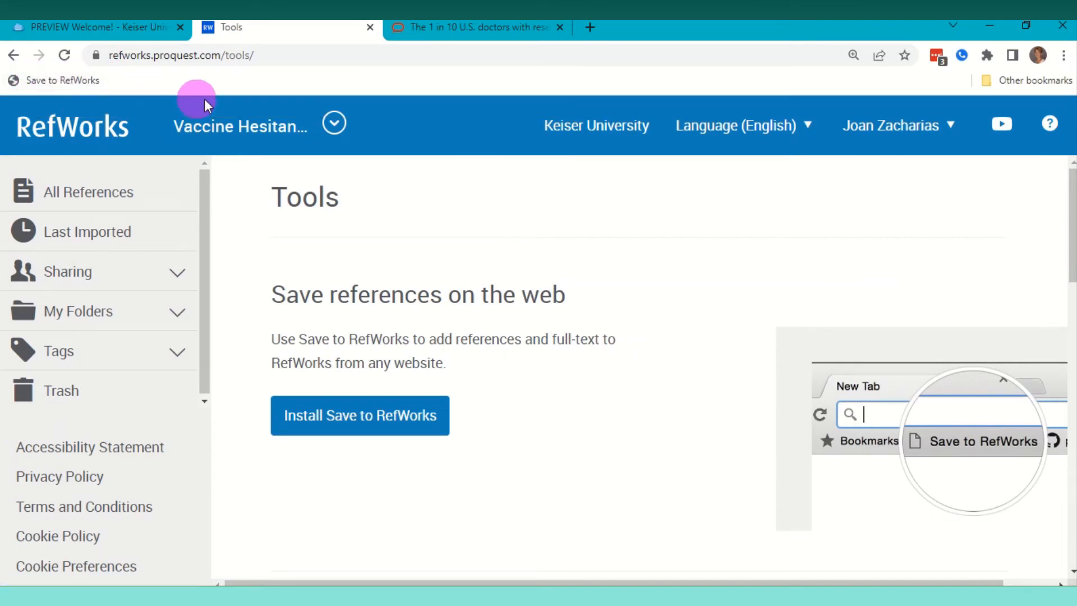
- Capture The Conversation article on doctors with vaccine reservations using Save to RefWorks, and enable saving the web page's contents
{"action": "left_click", "coordinate": [461, 29]}
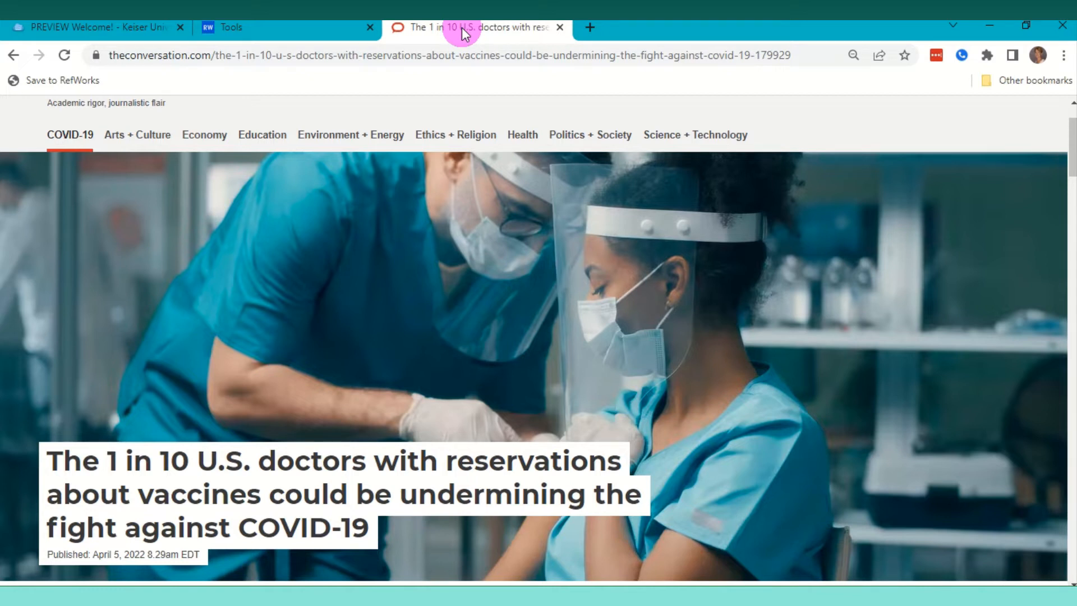
{"action": "left_click", "coordinate": [69, 85]}
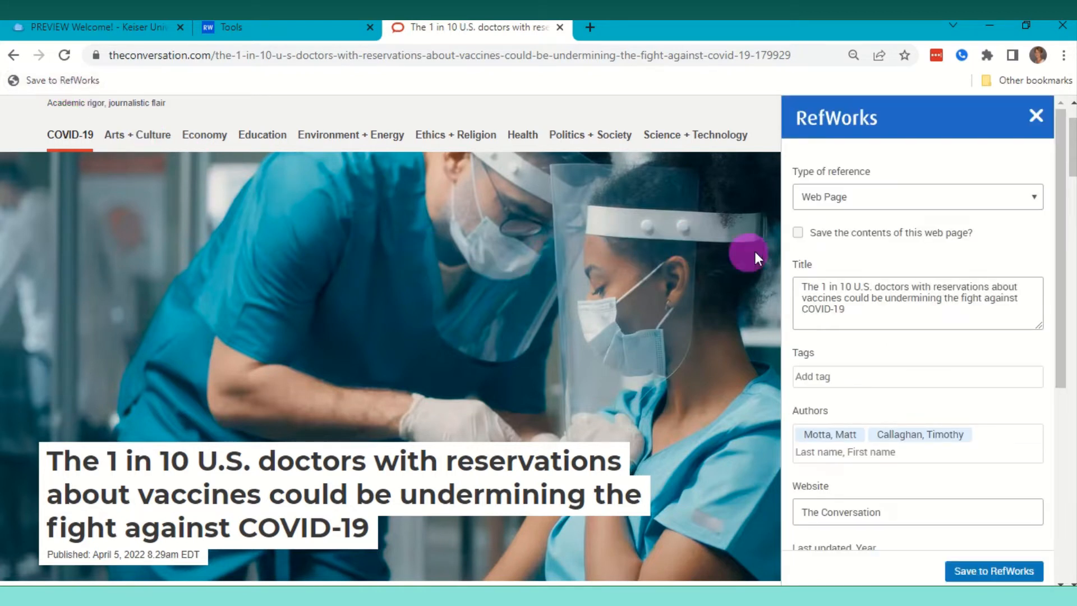
{"action": "left_click", "coordinate": [797, 233]}
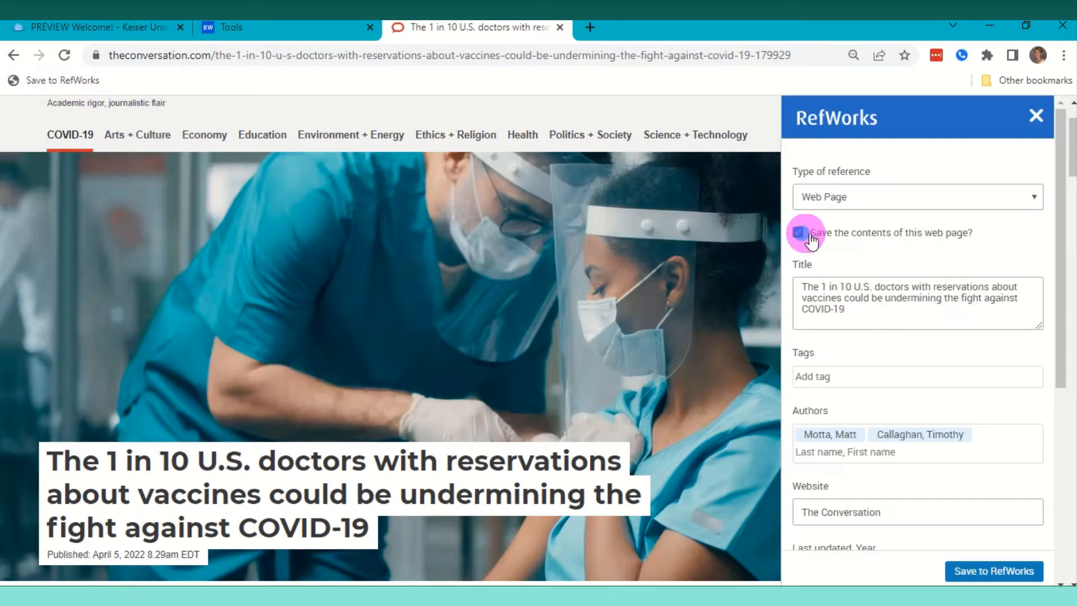
{"action": "left_click", "coordinate": [826, 375]}
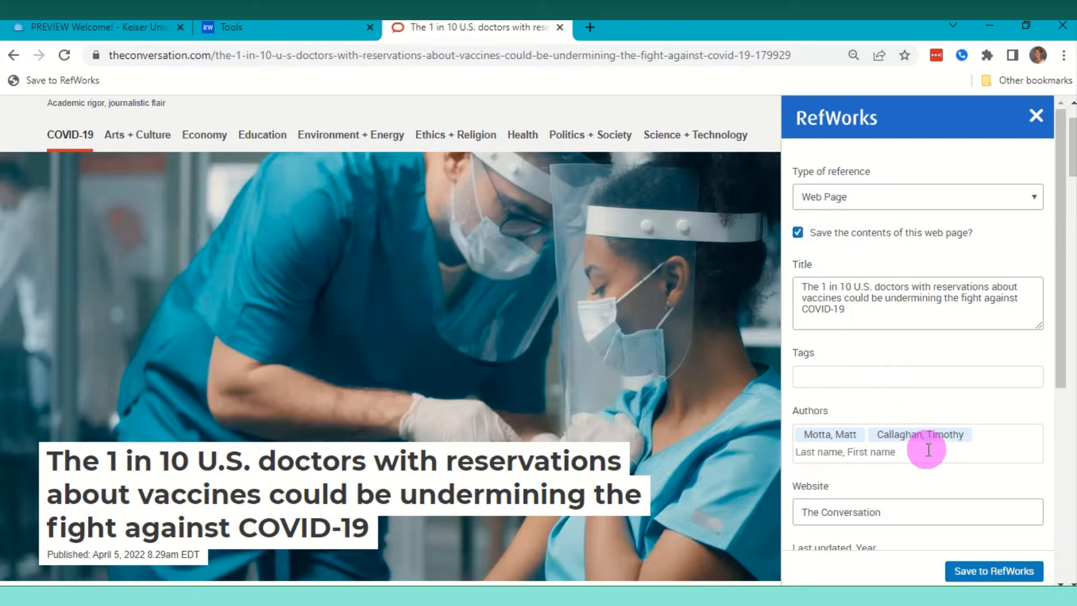
{"action": "scroll", "coordinate": [950, 443], "scroll_direction": "down", "scroll_amount": 1}
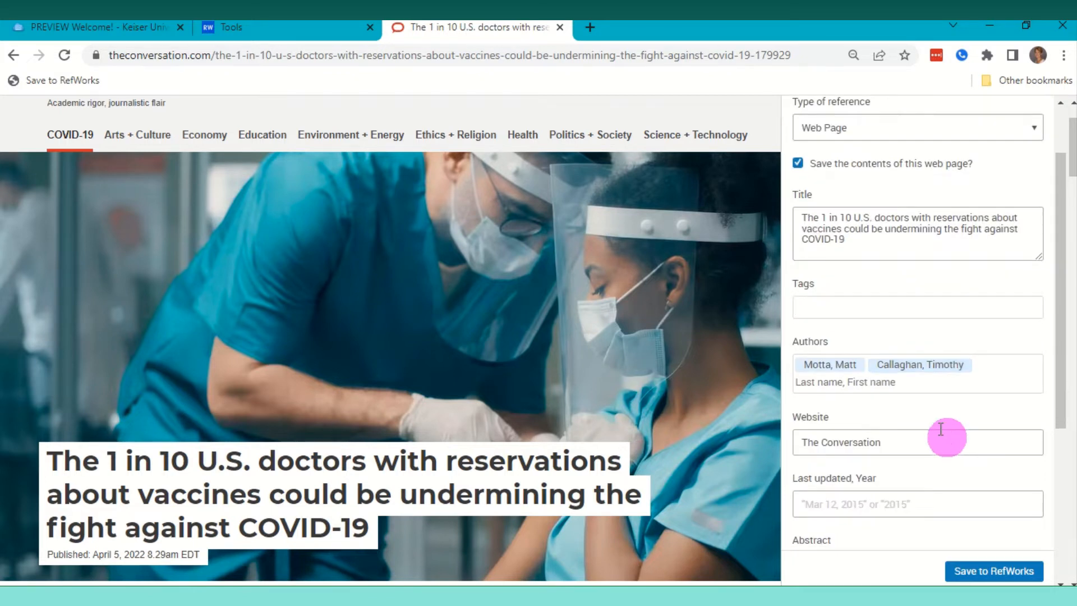
{"action": "scroll", "coordinate": [920, 443], "scroll_direction": "down", "scroll_amount": 1}
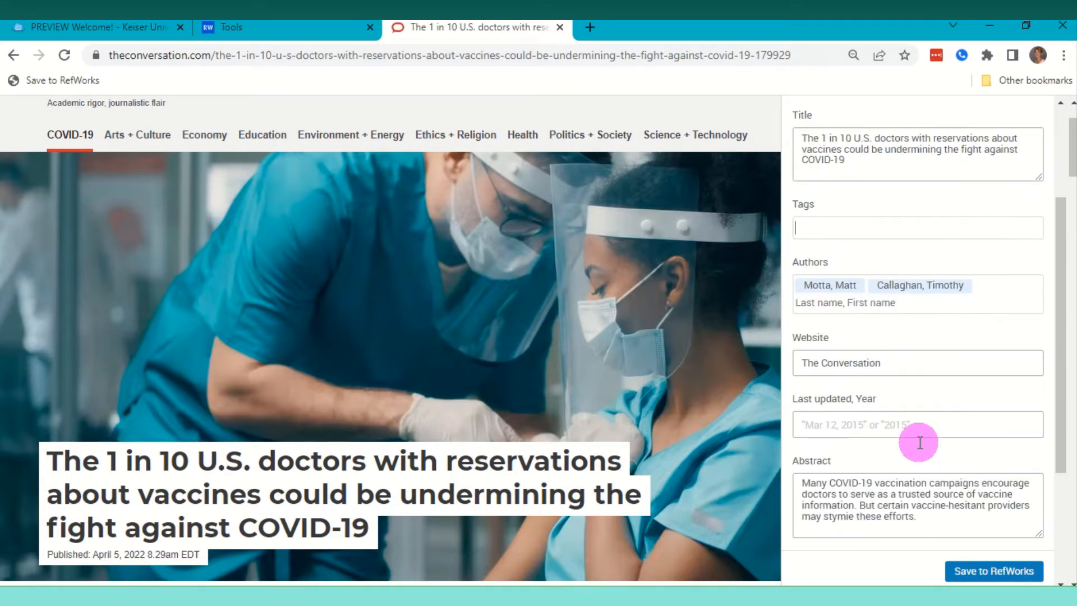
- Set the captured article's last updated date to April 5, 2022, and import the reference into RefWorks
{"action": "left_click", "coordinate": [824, 425]}
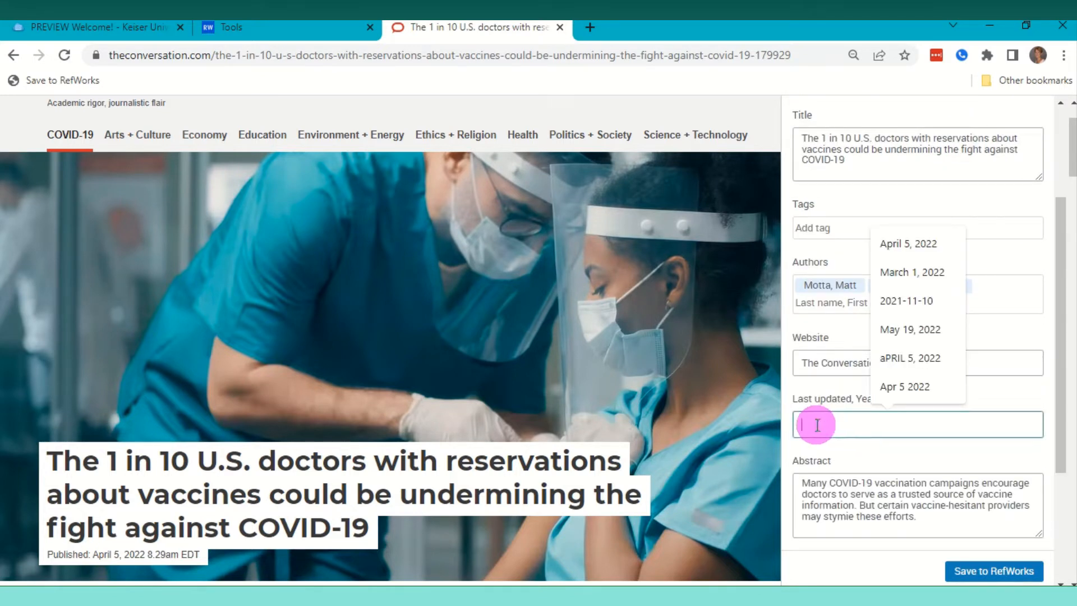
{"action": "left_click", "coordinate": [904, 247]}
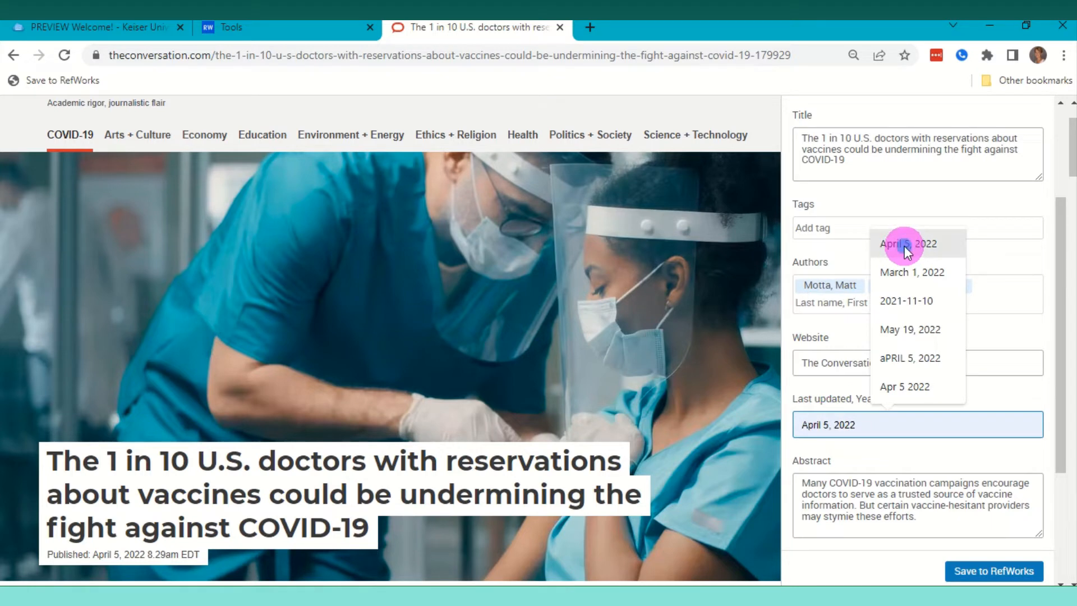
{"action": "left_click", "coordinate": [904, 247]}
{"action": "scroll", "coordinate": [922, 418], "scroll_direction": "down", "scroll_amount": 2}
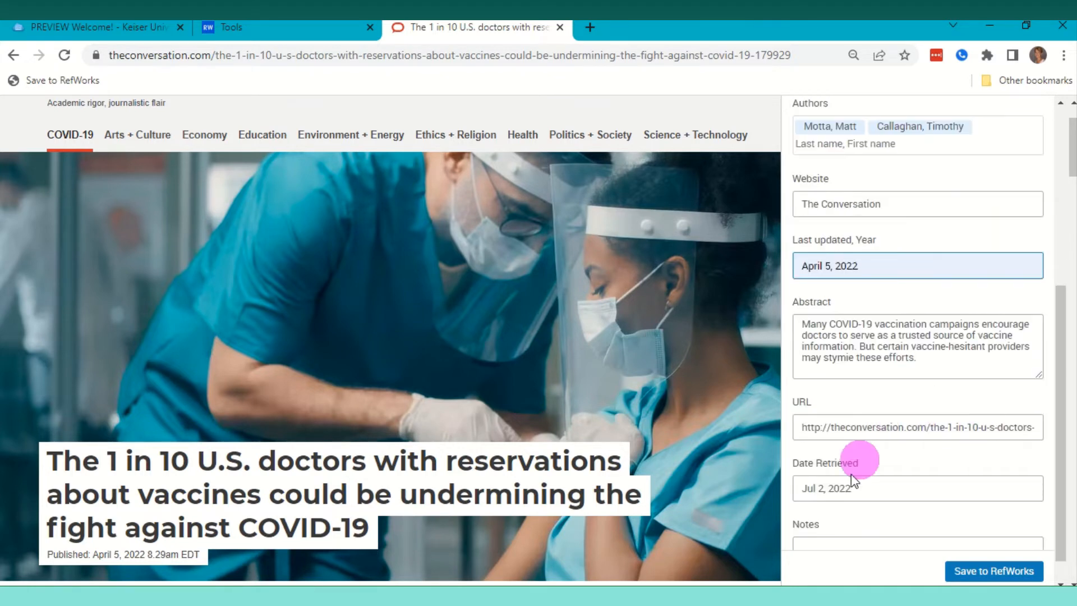
{"action": "scroll", "coordinate": [900, 480], "scroll_direction": "down", "scroll_amount": 1}
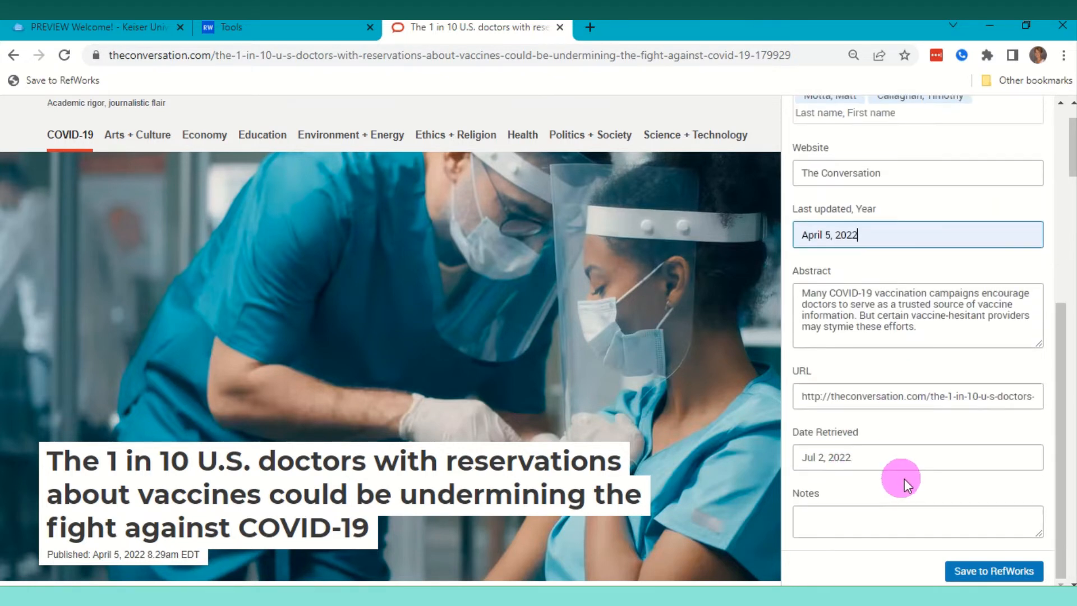
{"action": "left_click", "coordinate": [998, 570]}
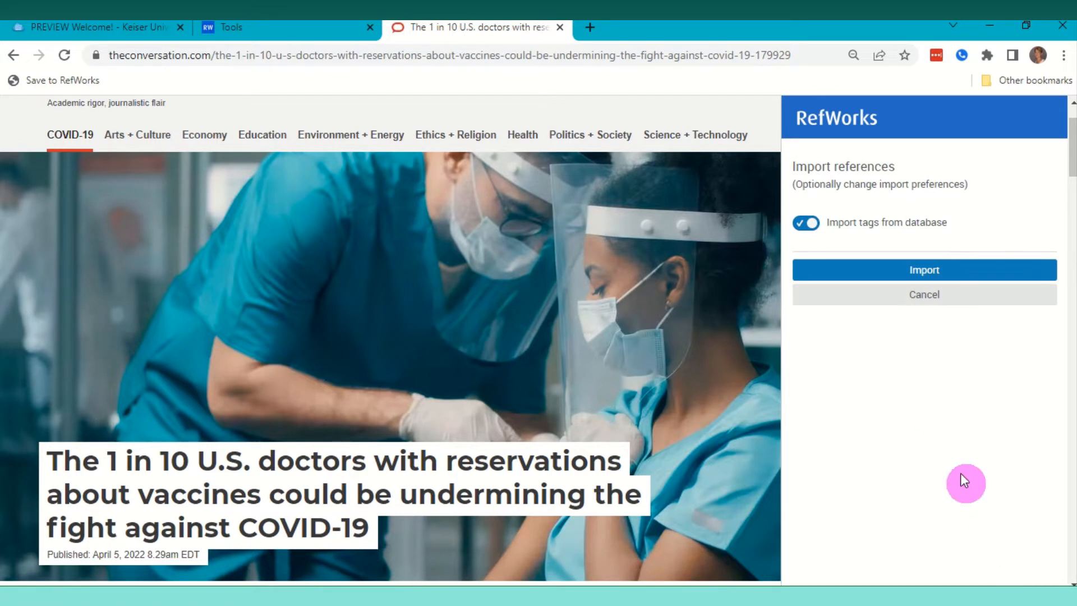
{"action": "left_click", "coordinate": [903, 271]}
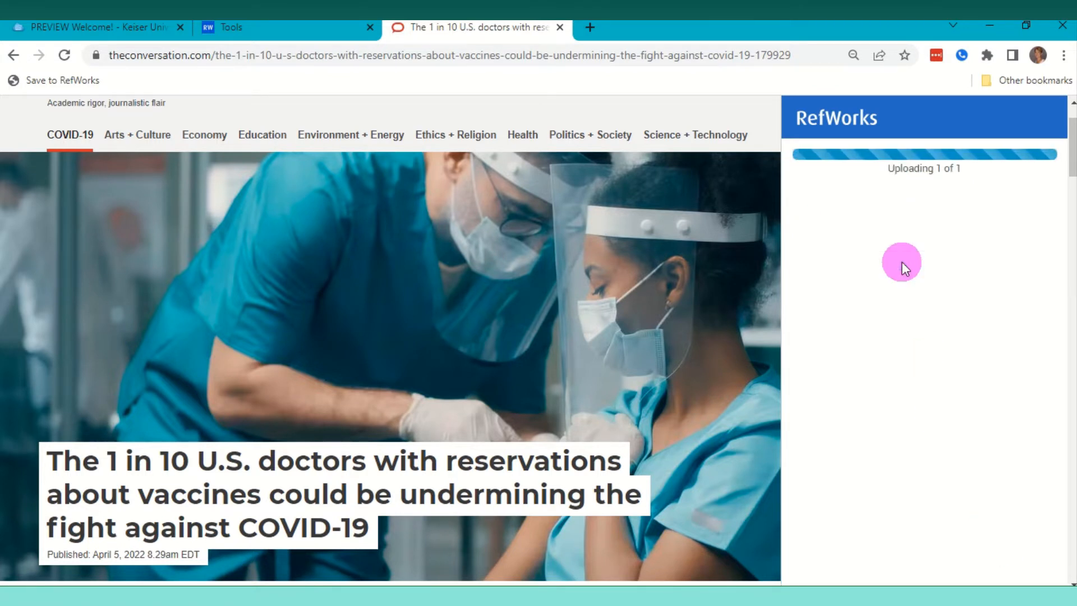
- View the imported doctors with vaccine reservations reference in RefWorks and open its saved web page text for reading
{"action": "left_click", "coordinate": [905, 199]}
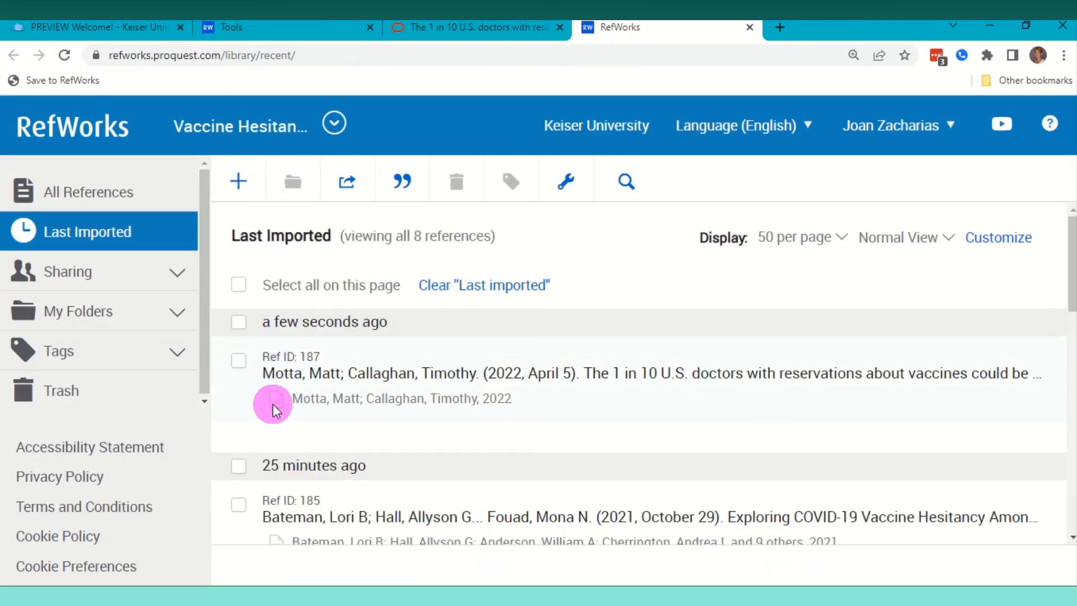
{"action": "left_click", "coordinate": [434, 387]}
{"action": "left_click", "coordinate": [900, 492]}
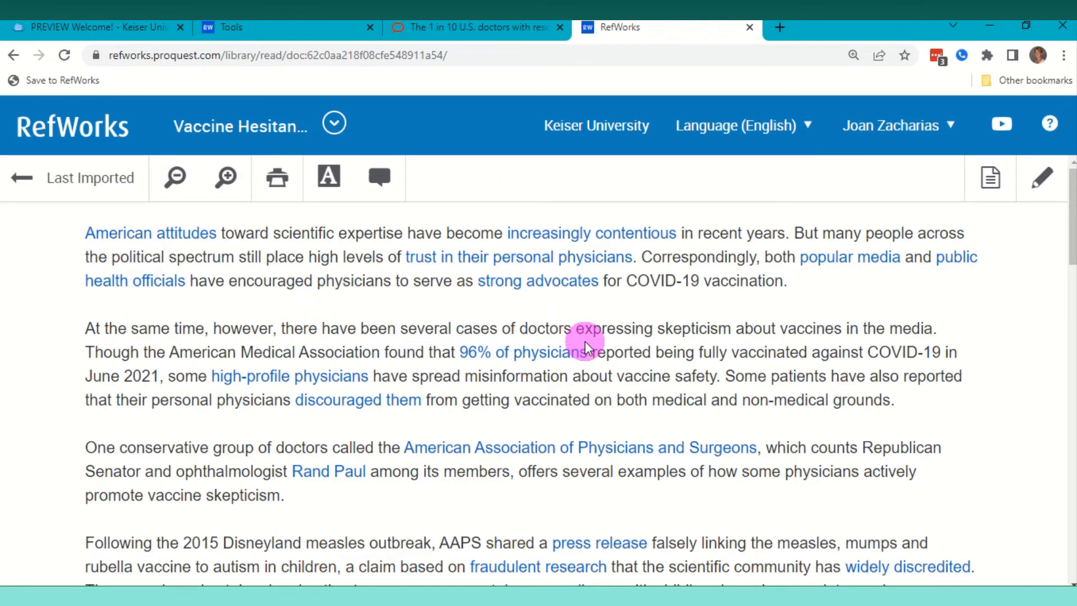
{"action": "scroll", "coordinate": [584, 346], "scroll_direction": "down", "scroll_amount": 4}
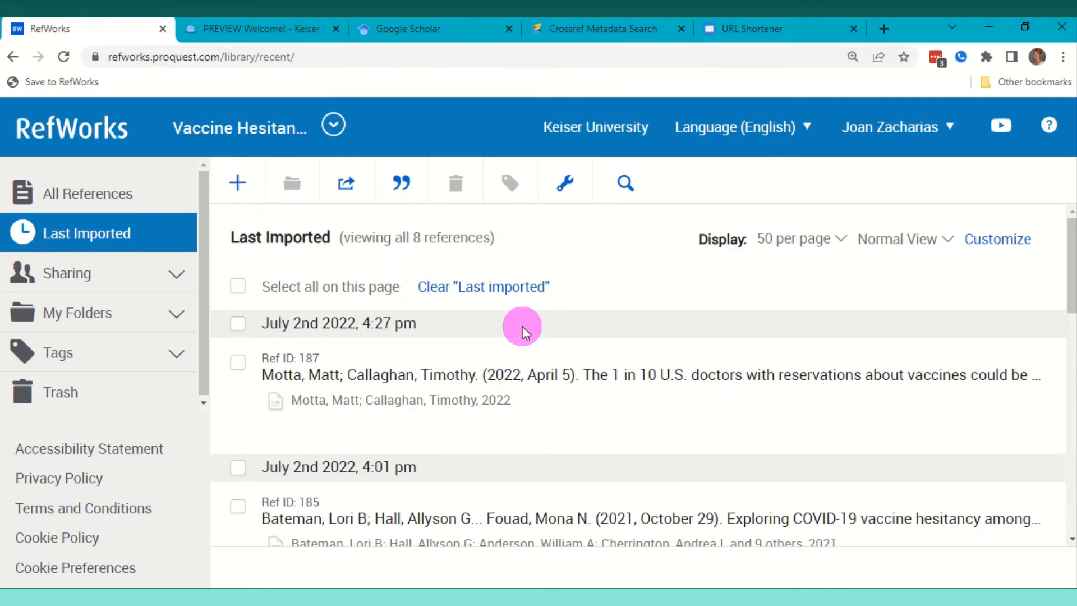
- Set the pages of the African American and Latinx communities reference to 288-295, then save and close it
{"action": "left_click", "coordinate": [553, 519]}
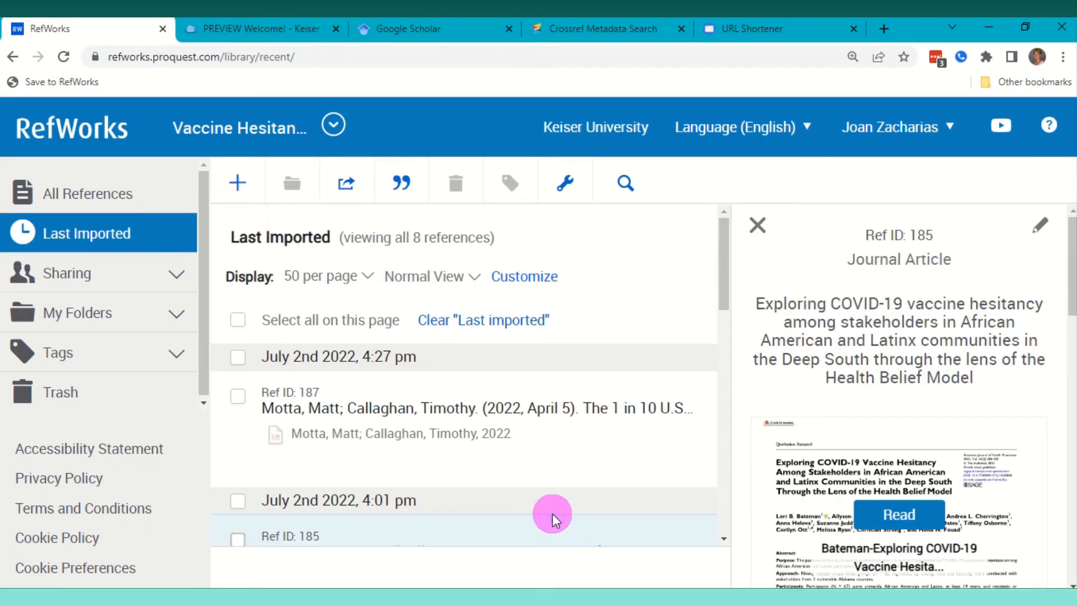
{"action": "left_click", "coordinate": [1039, 224]}
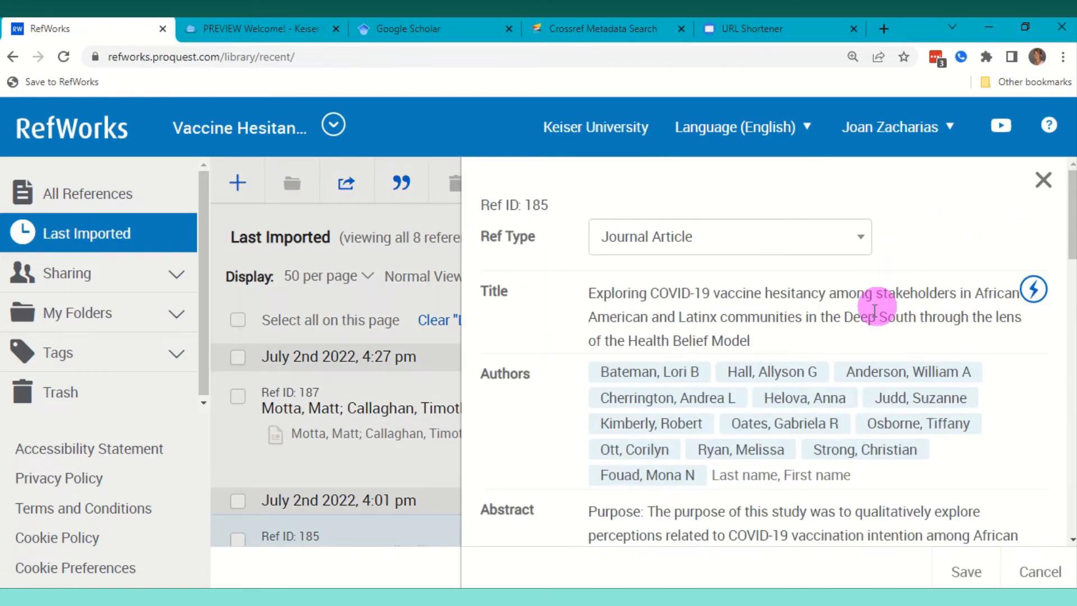
{"action": "scroll", "coordinate": [796, 341], "scroll_direction": "down", "scroll_amount": 1}
{"action": "scroll", "coordinate": [796, 341], "scroll_direction": "down", "scroll_amount": 4}
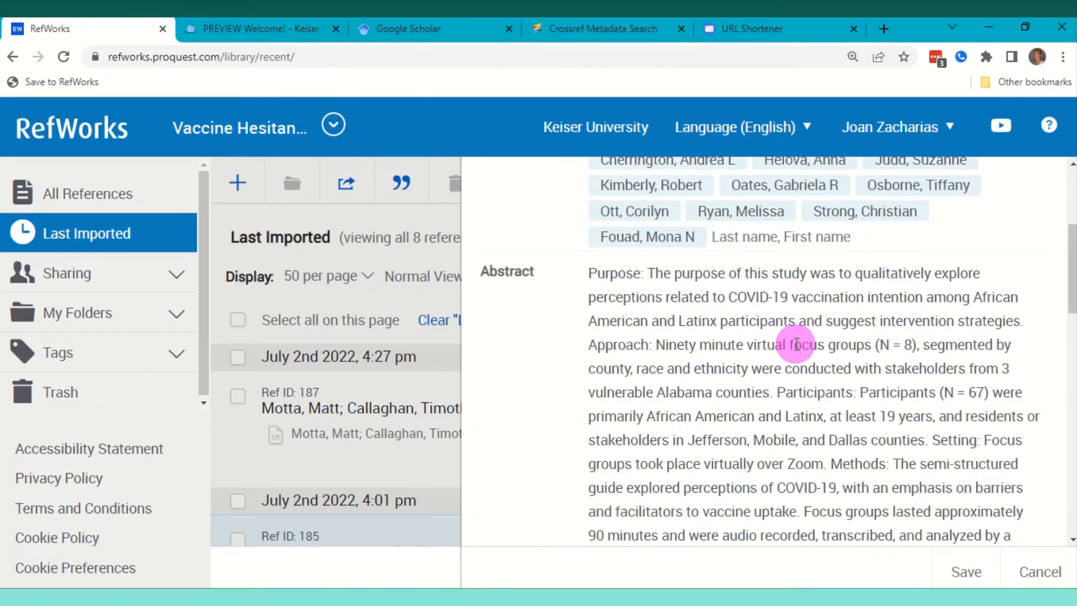
{"action": "scroll", "coordinate": [796, 343], "scroll_direction": "down", "scroll_amount": 8}
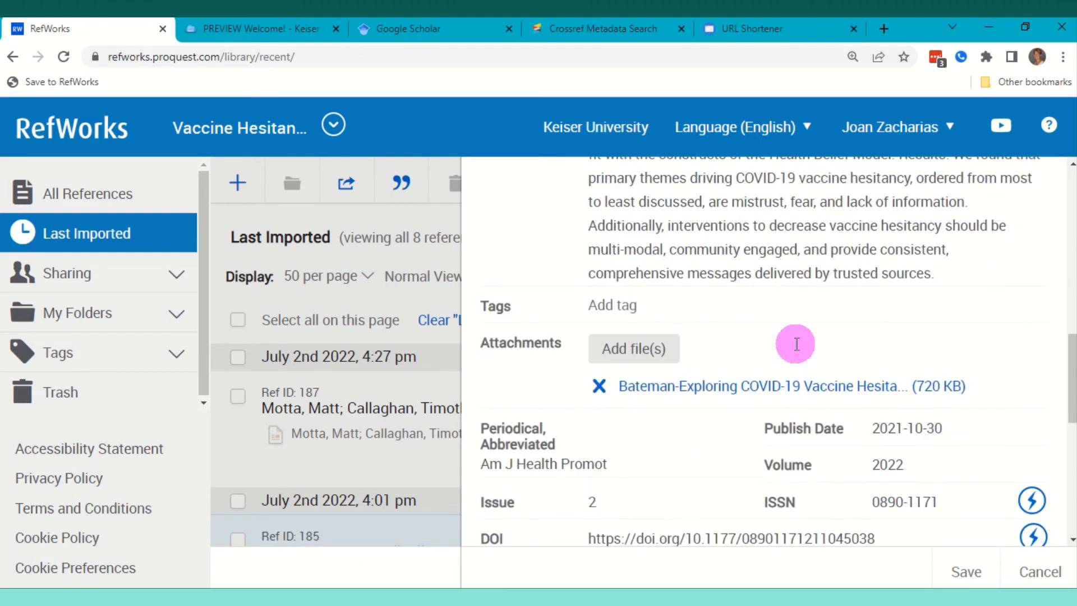
{"action": "scroll", "coordinate": [796, 343], "scroll_direction": "down", "scroll_amount": 3}
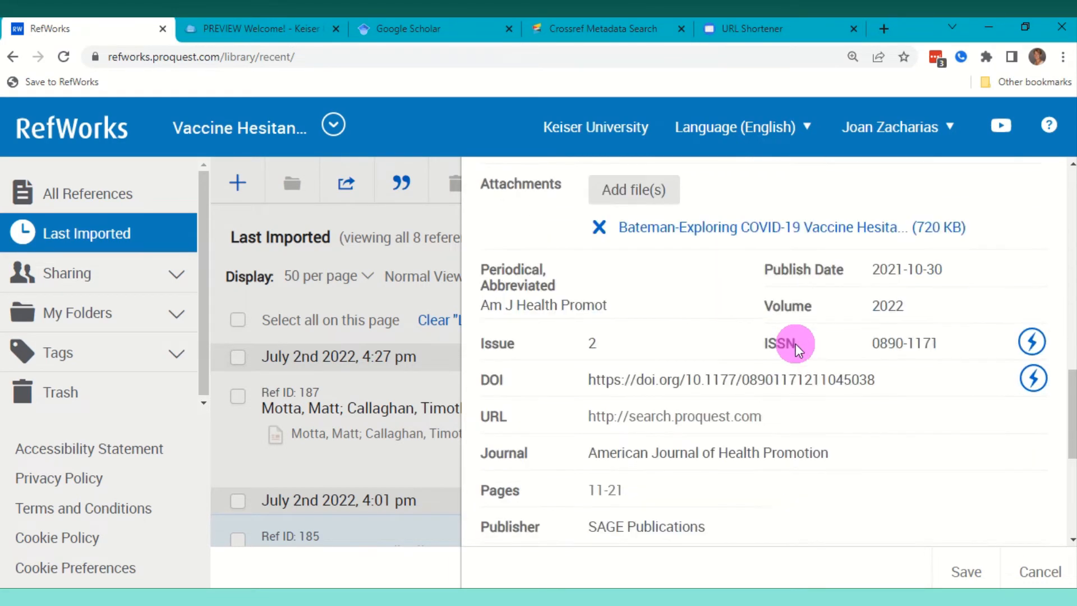
{"action": "left_click", "coordinate": [620, 489]}
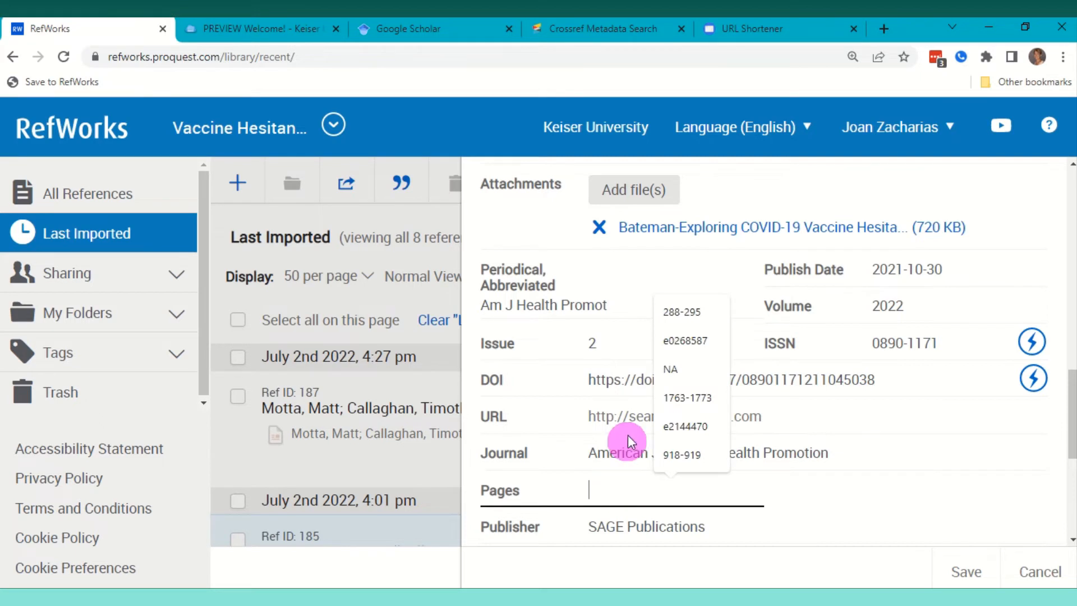
{"action": "left_click", "coordinate": [674, 312]}
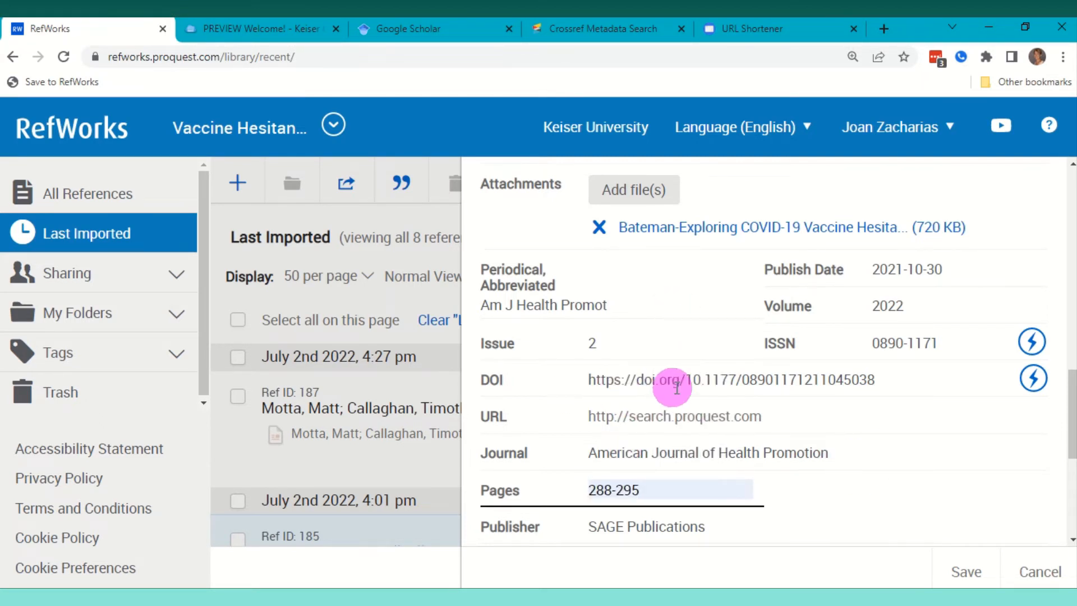
{"action": "scroll", "coordinate": [872, 447], "scroll_direction": "down", "scroll_amount": 3}
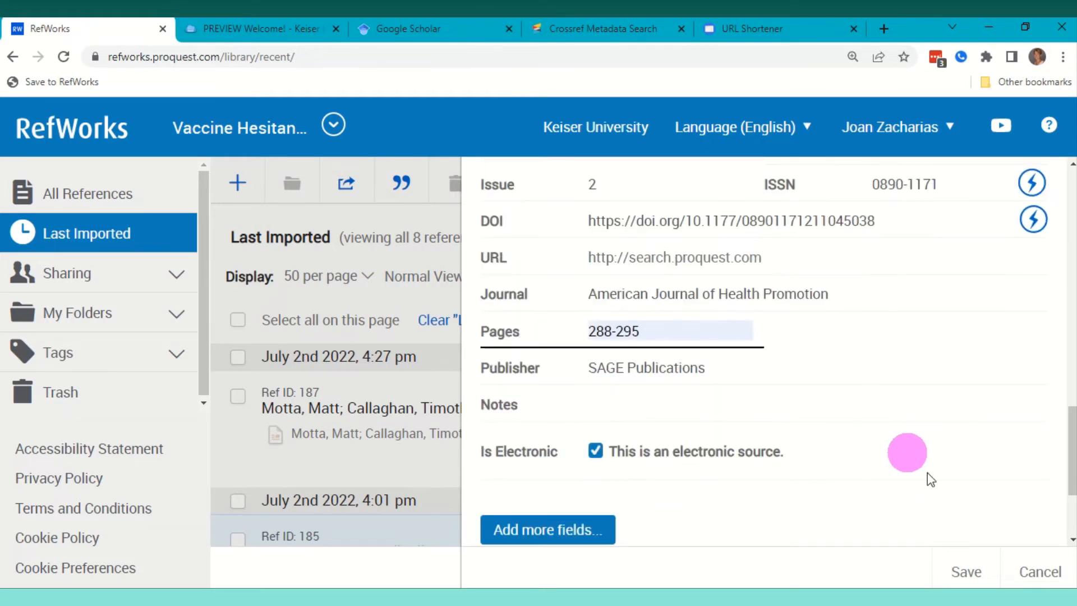
{"action": "left_click", "coordinate": [960, 577]}
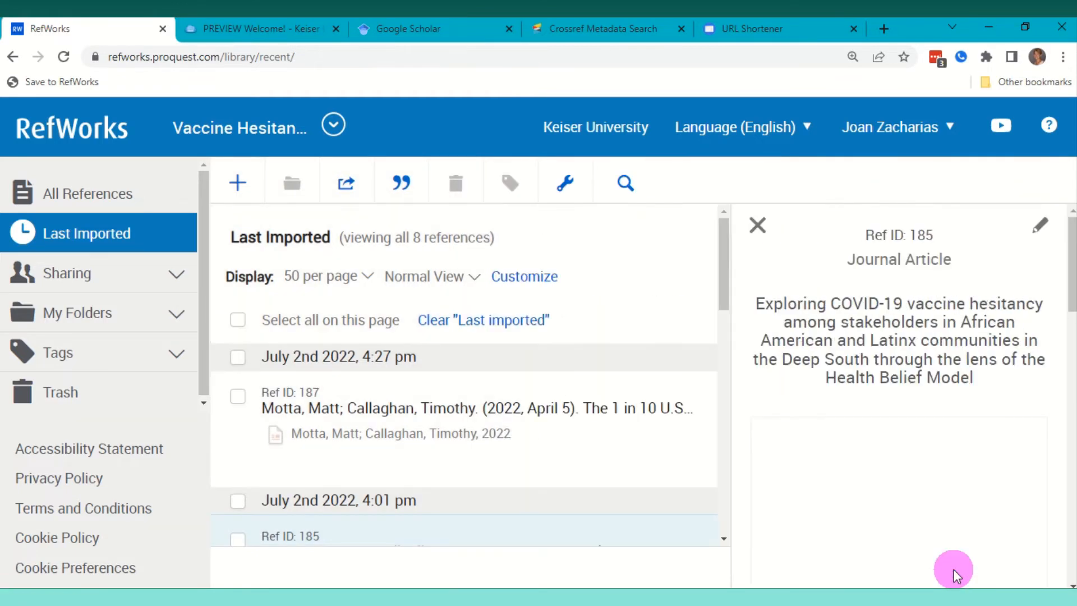
{"action": "left_click", "coordinate": [757, 225]}
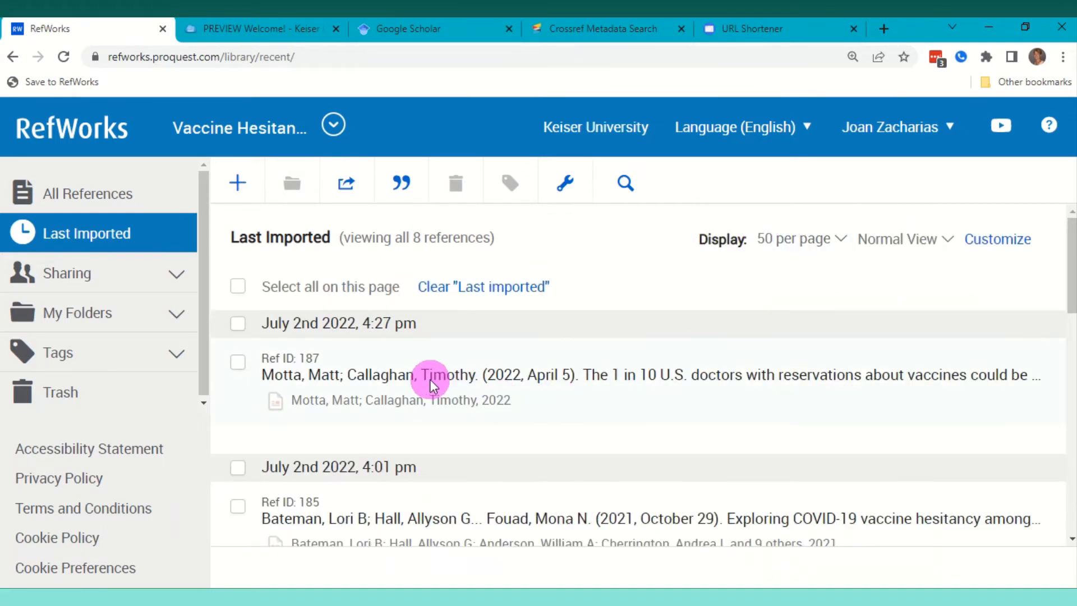
- Look through the open Keiser University Library, Google Scholar, Crossref Metadata Search and URL Shortener pages
{"action": "left_click", "coordinate": [272, 28]}
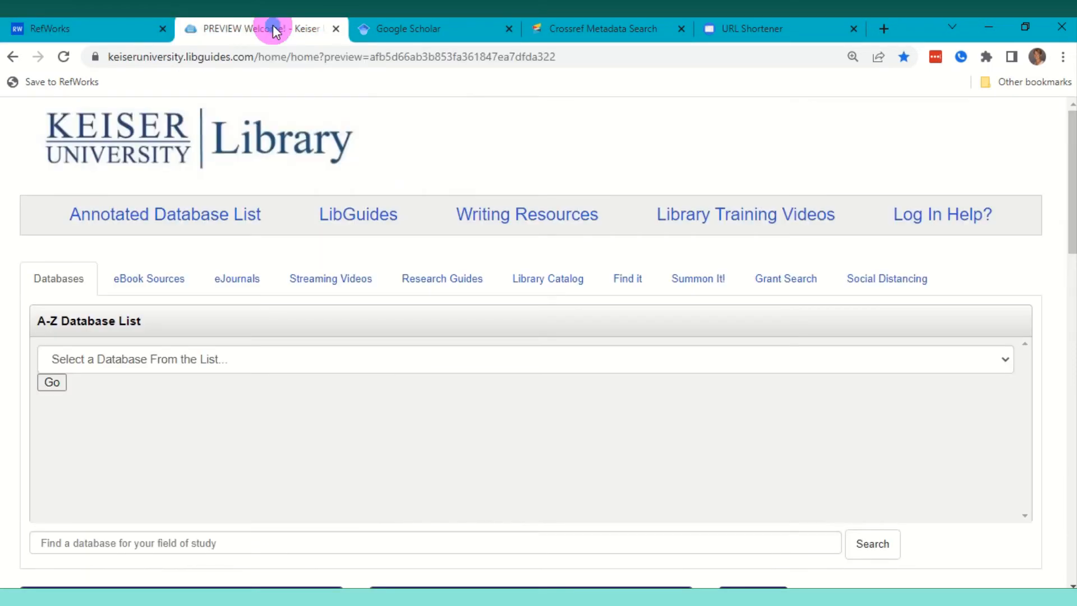
{"action": "left_click", "coordinate": [417, 28]}
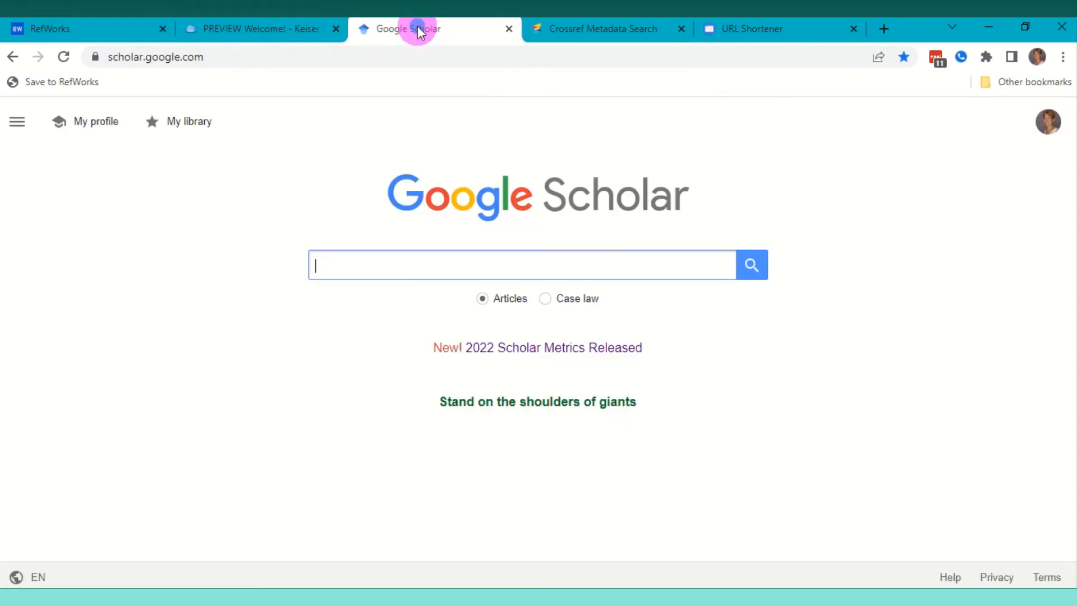
{"action": "left_click", "coordinate": [584, 24]}
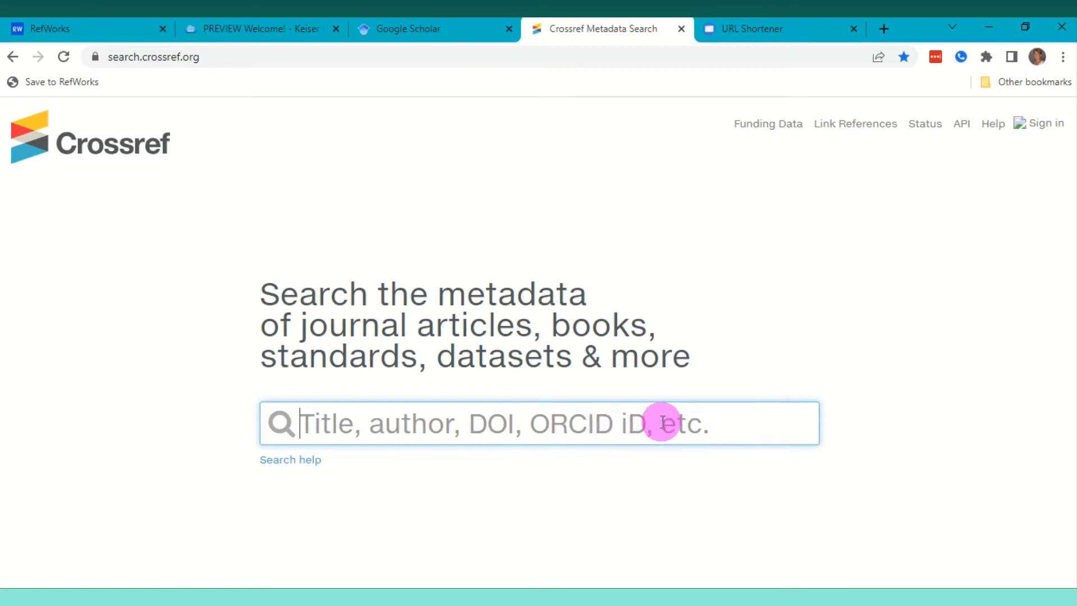
{"action": "left_click", "coordinate": [730, 29]}
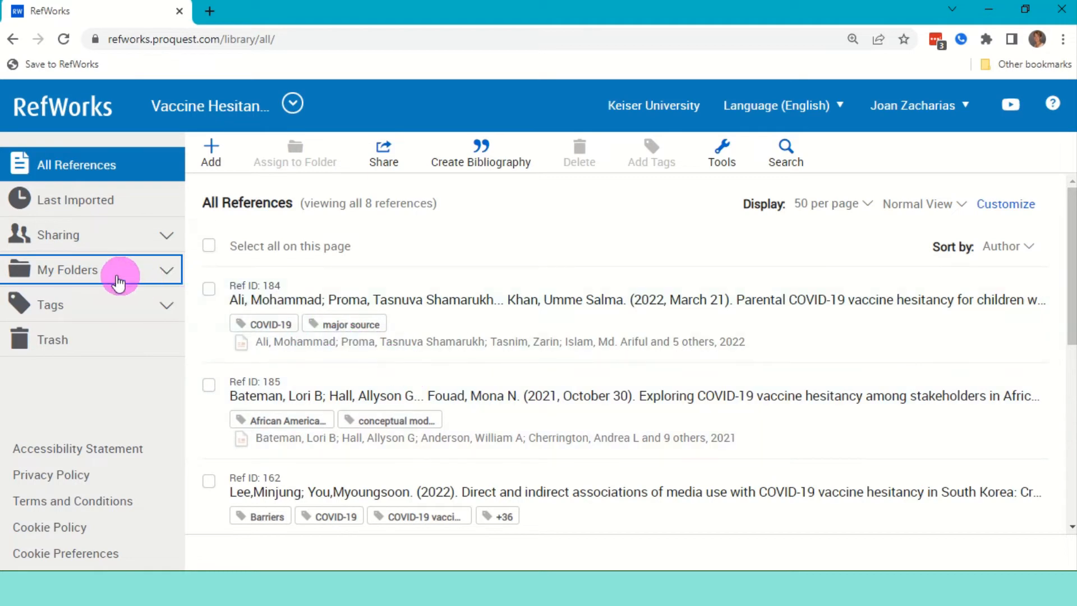
- Create a folder named COVID-19 in the Vaccine Hesitancy project
{"action": "left_click", "coordinate": [79, 273]}
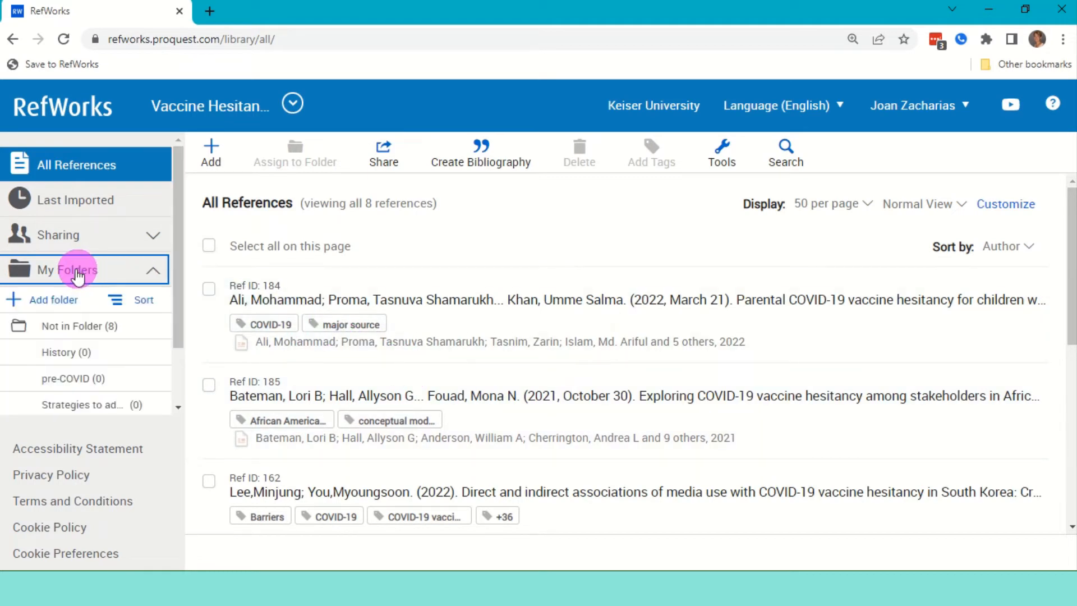
{"action": "left_click", "coordinate": [50, 297]}
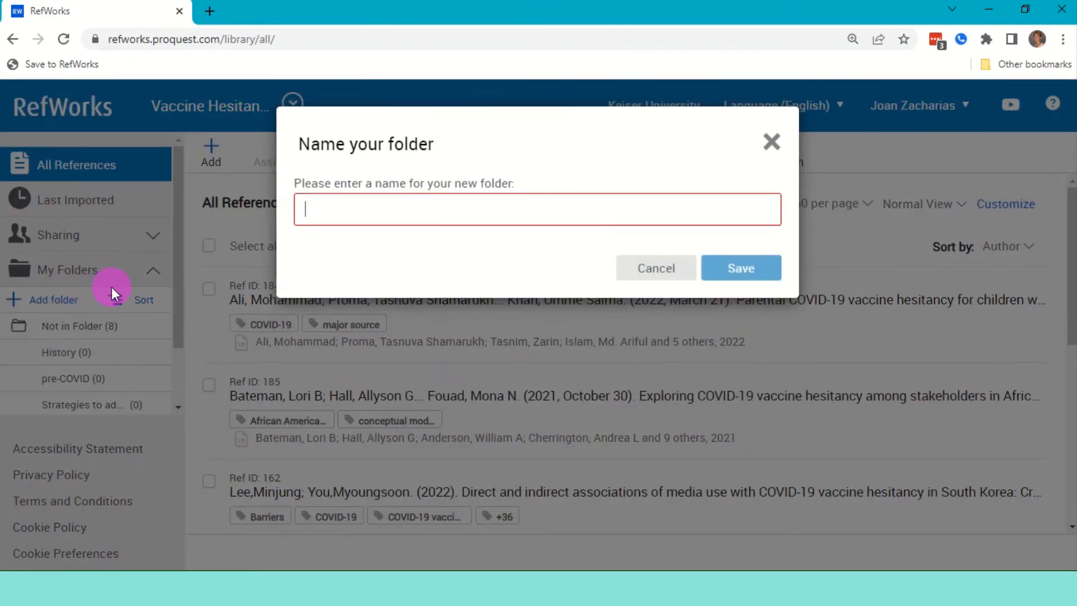
{"action": "type", "text": "COVID-19"}
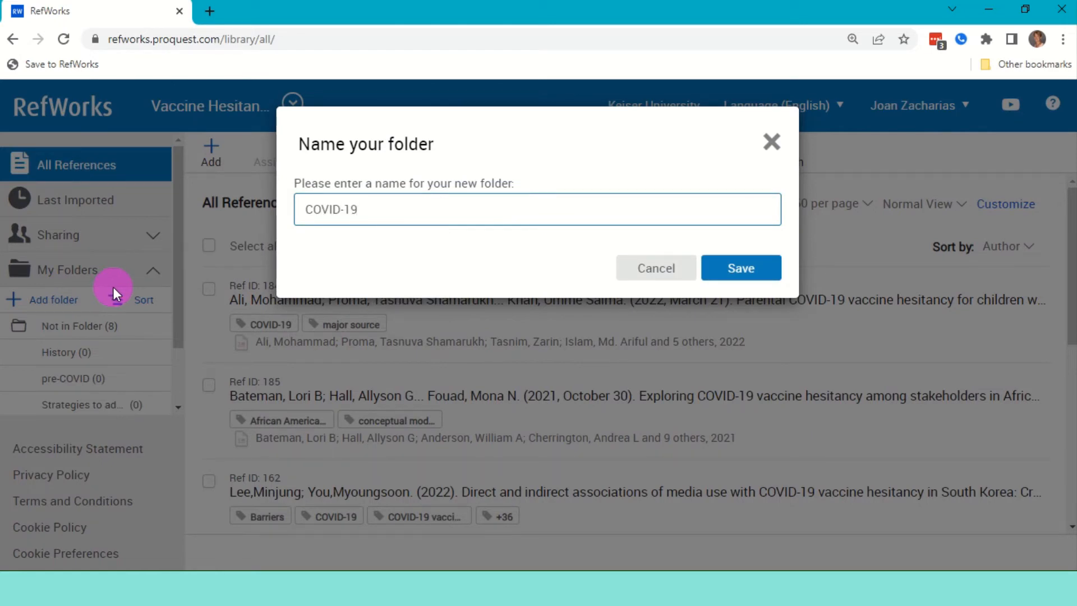
{"action": "left_click", "coordinate": [746, 266]}
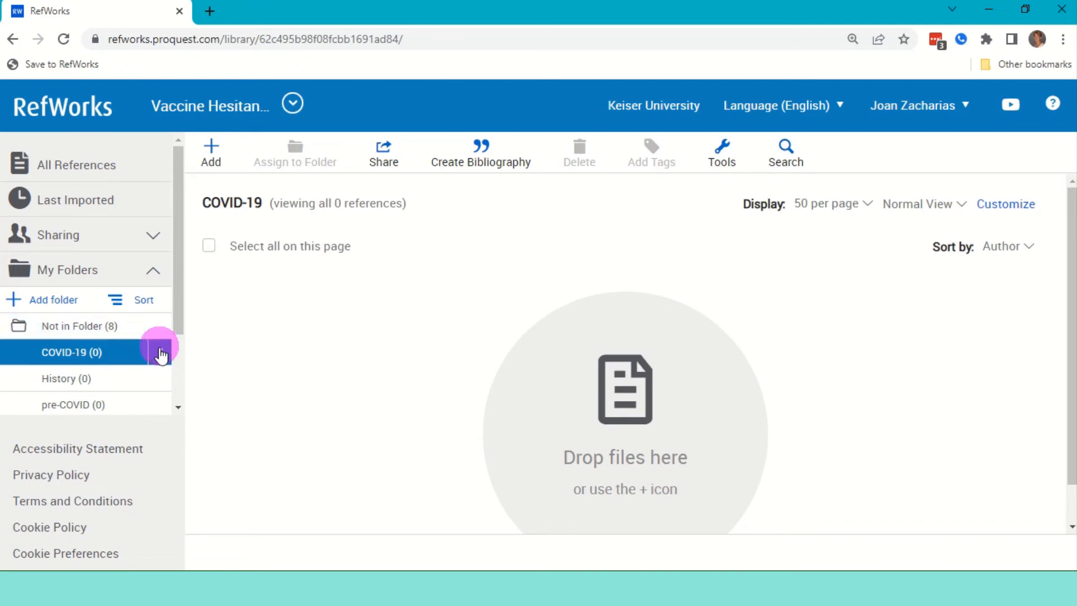
- Show the COVID-19 folder's options and view the Not in Folder, Last Imported and All References lists
{"action": "left_click", "coordinate": [161, 353]}
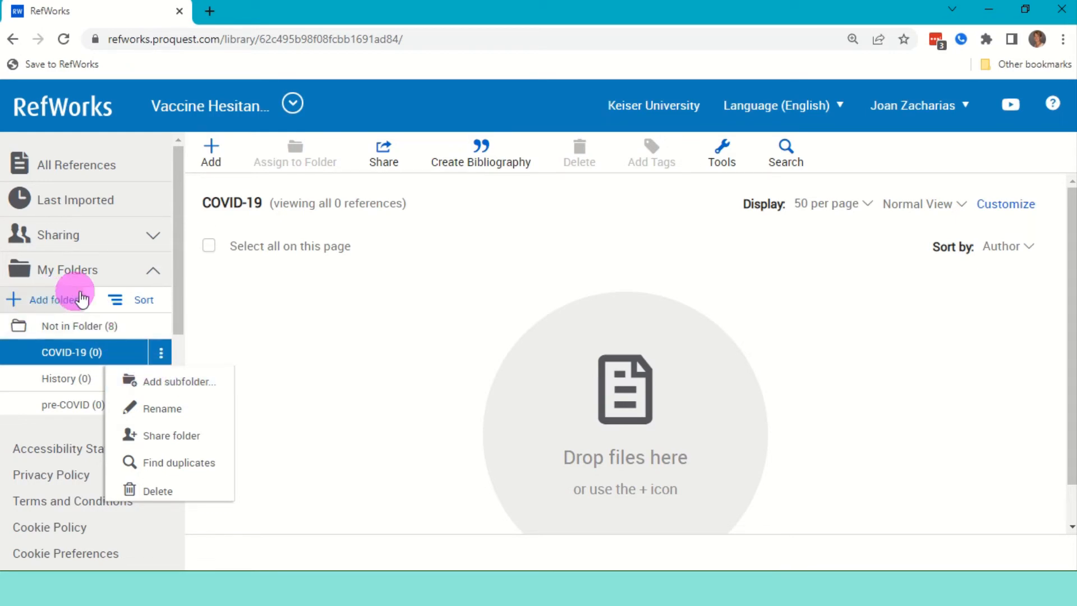
{"action": "left_click", "coordinate": [74, 327]}
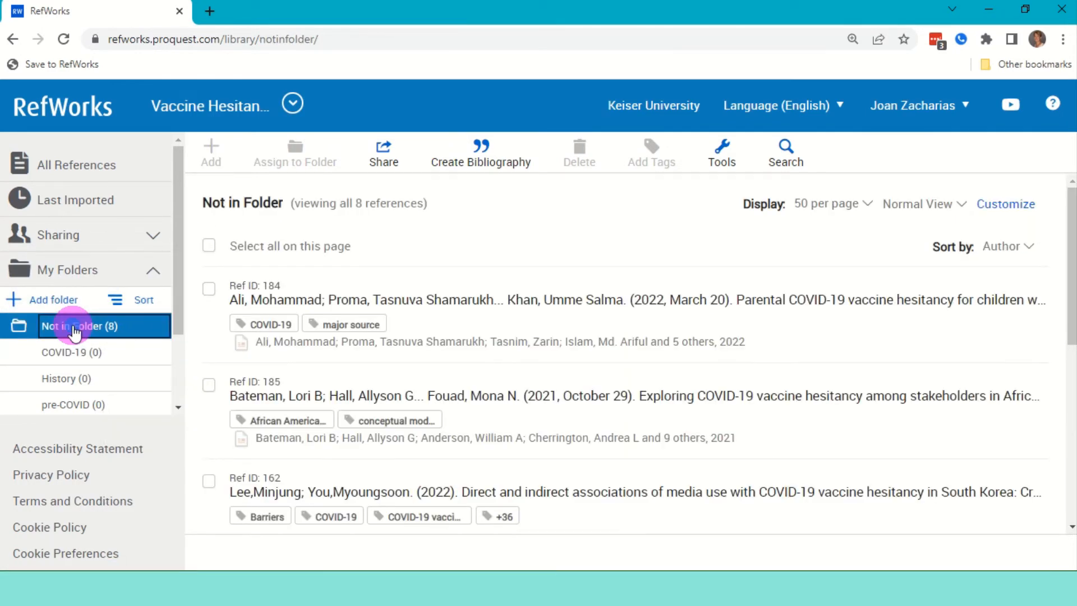
{"action": "left_click", "coordinate": [84, 203]}
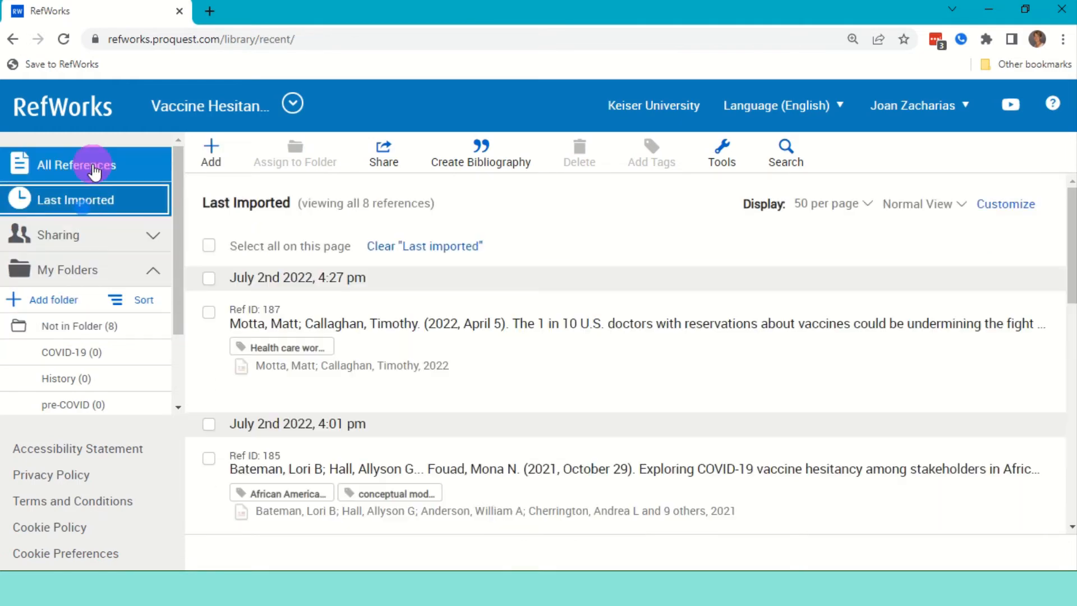
{"action": "left_click", "coordinate": [93, 167]}
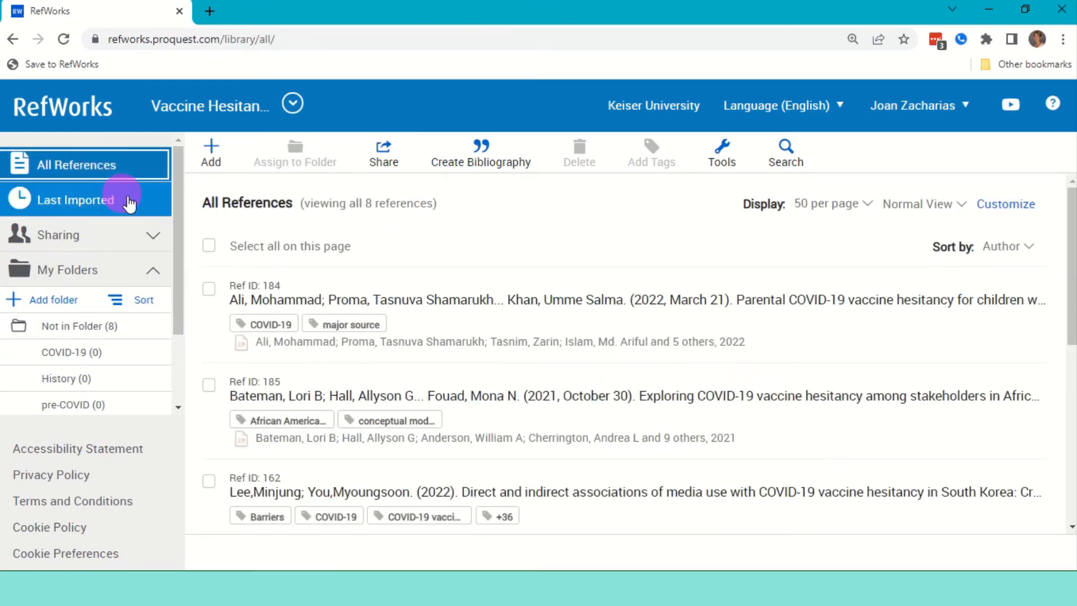
- Add the Parental COVID-19 vaccine hesitancy reference to the COVID-19 folder and also assign it to History
{"action": "left_click_drag", "start_coordinate": [471, 312], "coordinate": [94, 352]}
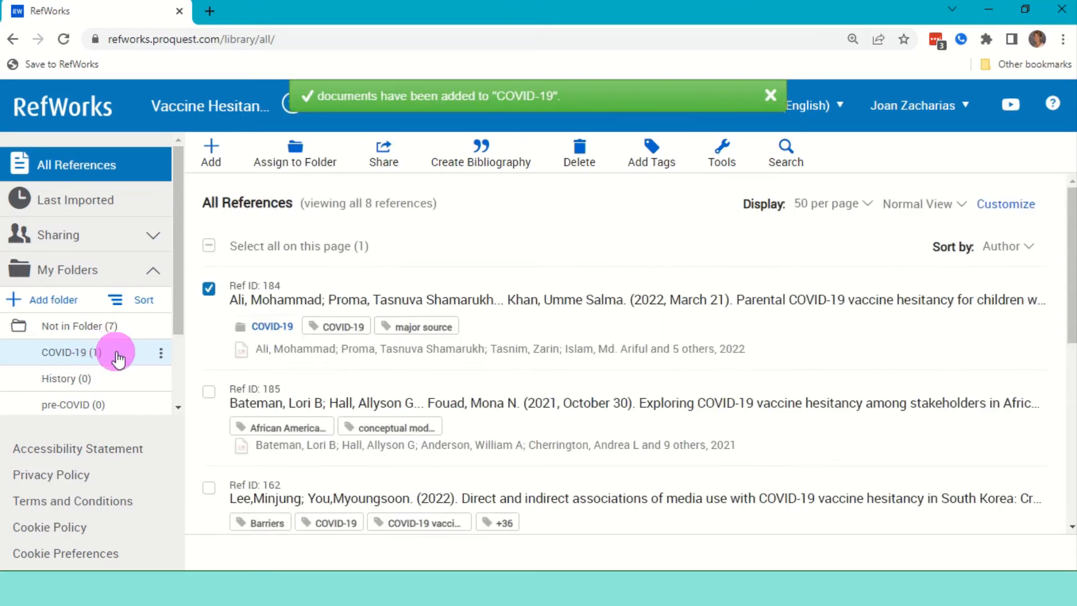
{"action": "left_click", "coordinate": [291, 157]}
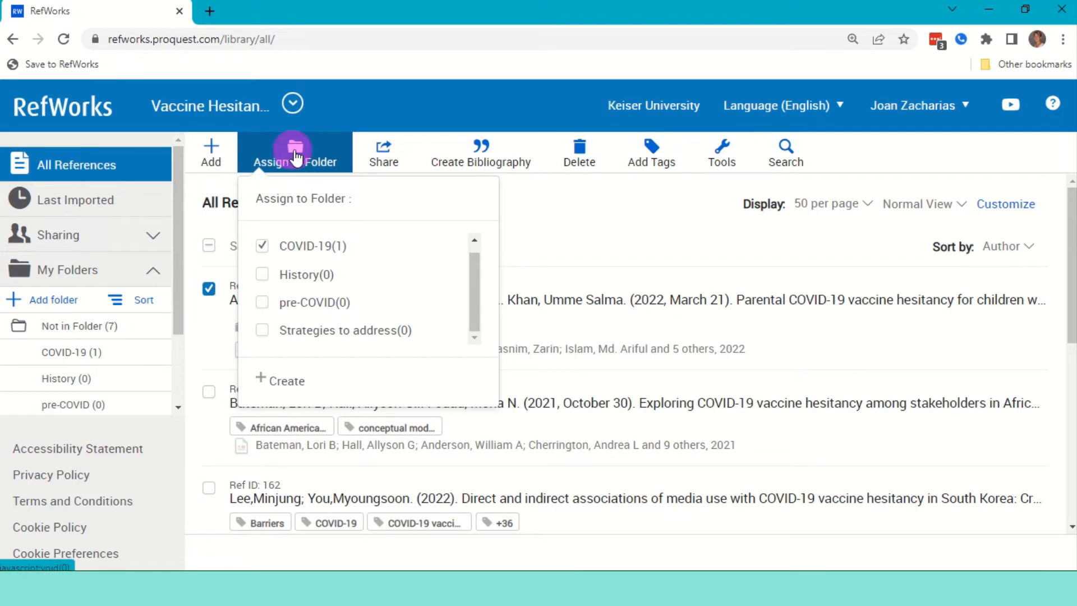
{"action": "left_click", "coordinate": [262, 275]}
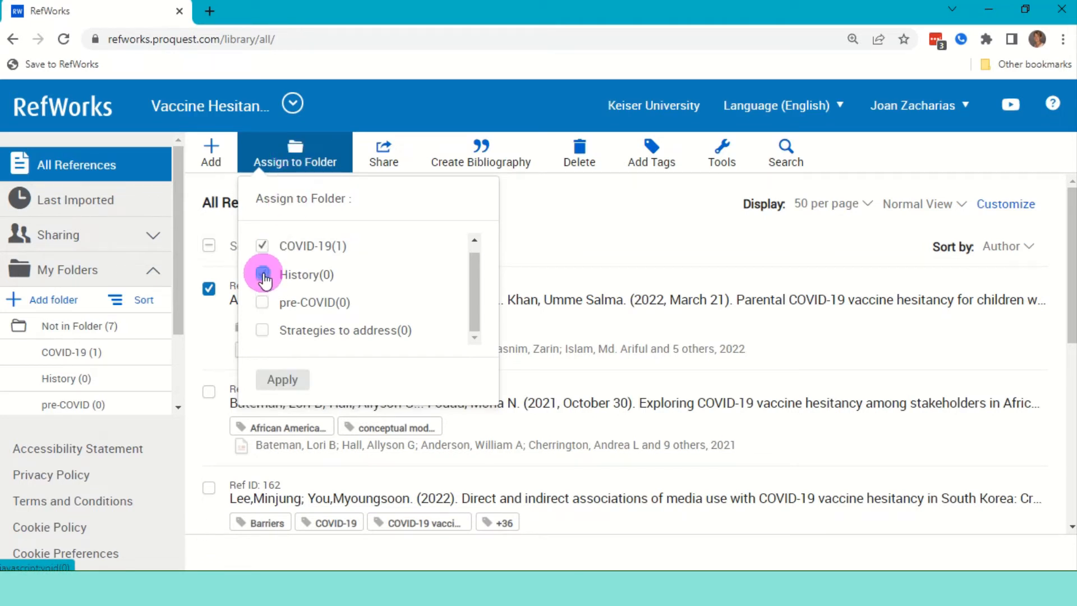
{"action": "left_click", "coordinate": [282, 376]}
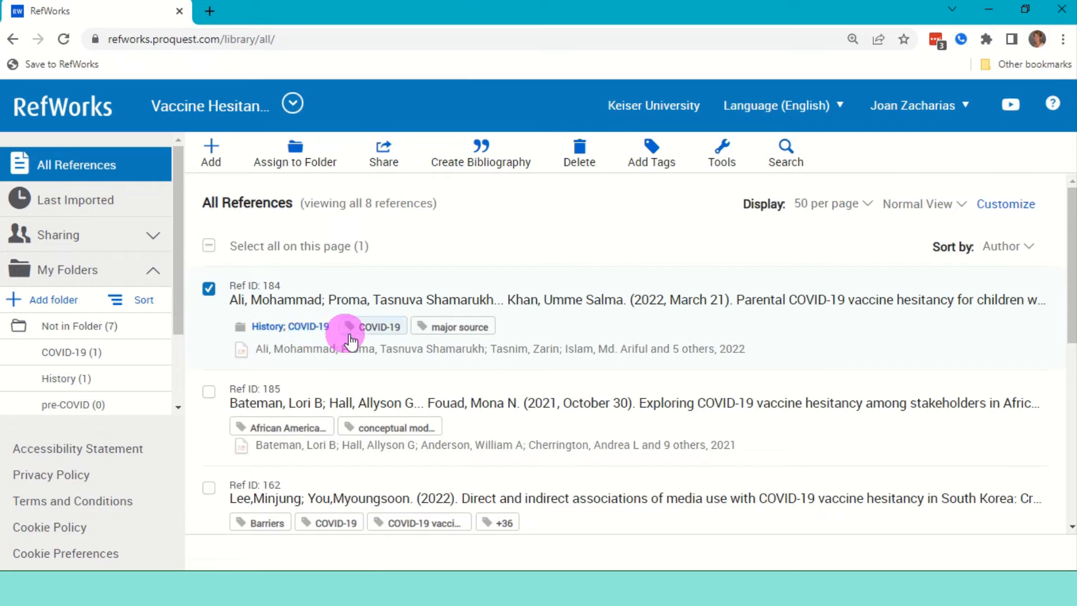
- Move the Parental COVID-19 vaccine hesitancy reference to the trash and show the Trash contents
{"action": "left_click", "coordinate": [581, 151]}
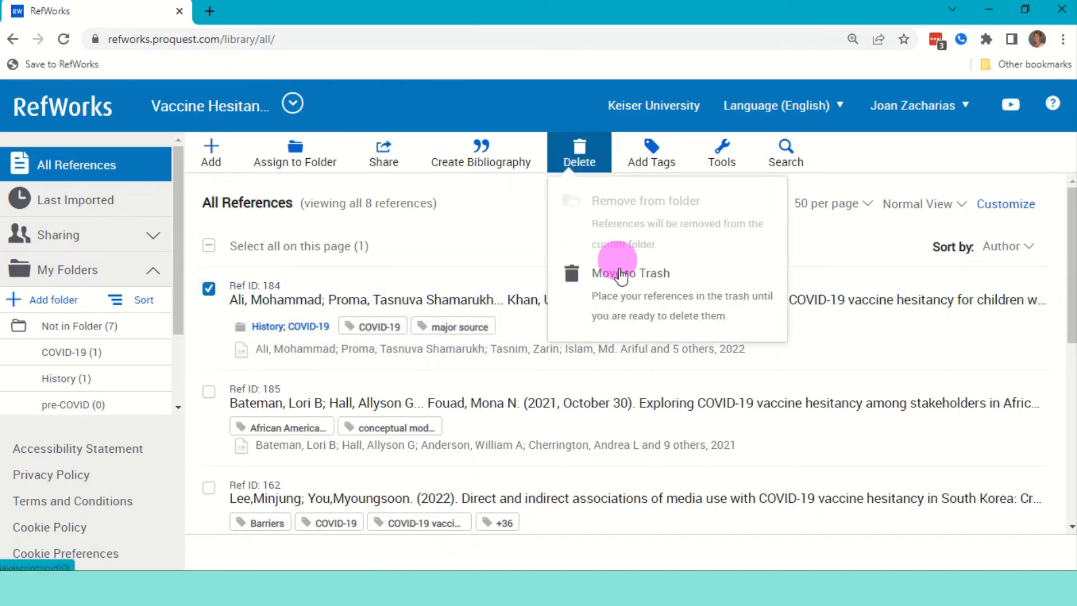
{"action": "left_click", "coordinate": [625, 298]}
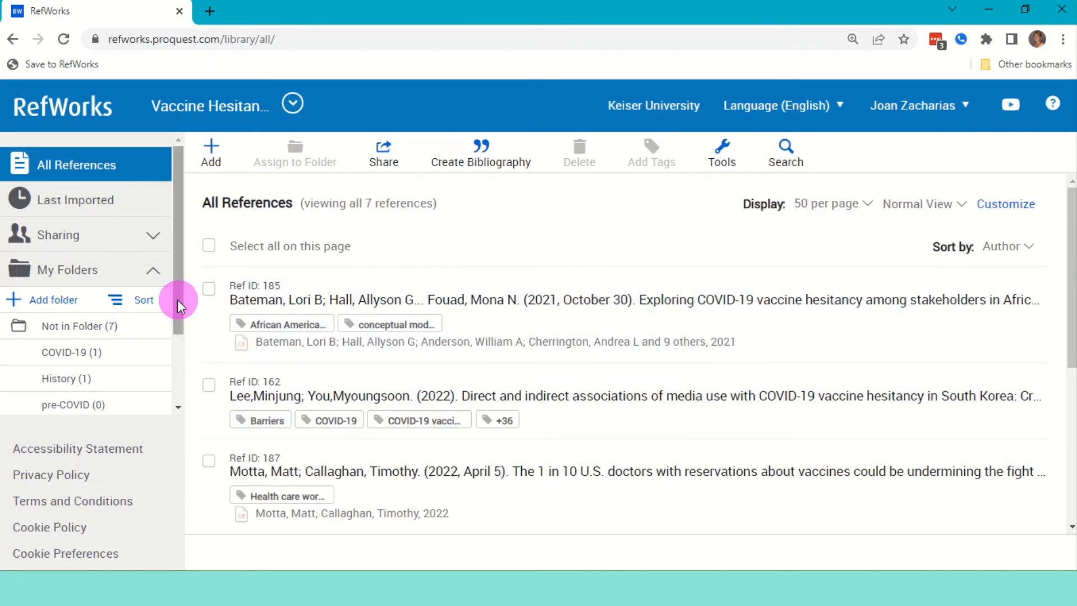
{"action": "left_click_drag", "start_coordinate": [178, 300], "coordinate": [175, 372]}
{"action": "left_click", "coordinate": [64, 402]}
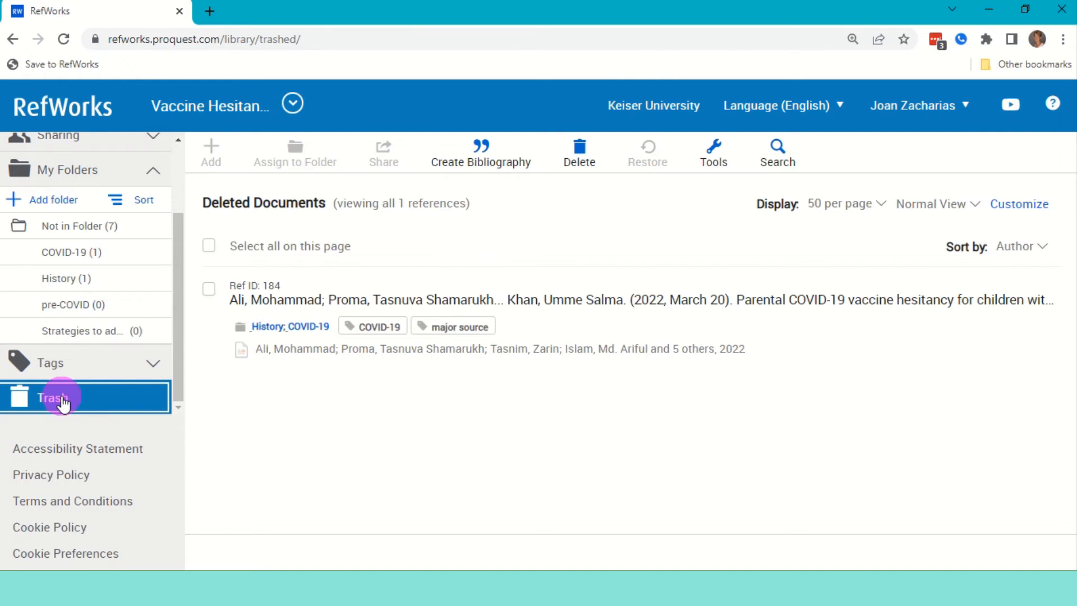
{"action": "left_click", "coordinate": [208, 288]}
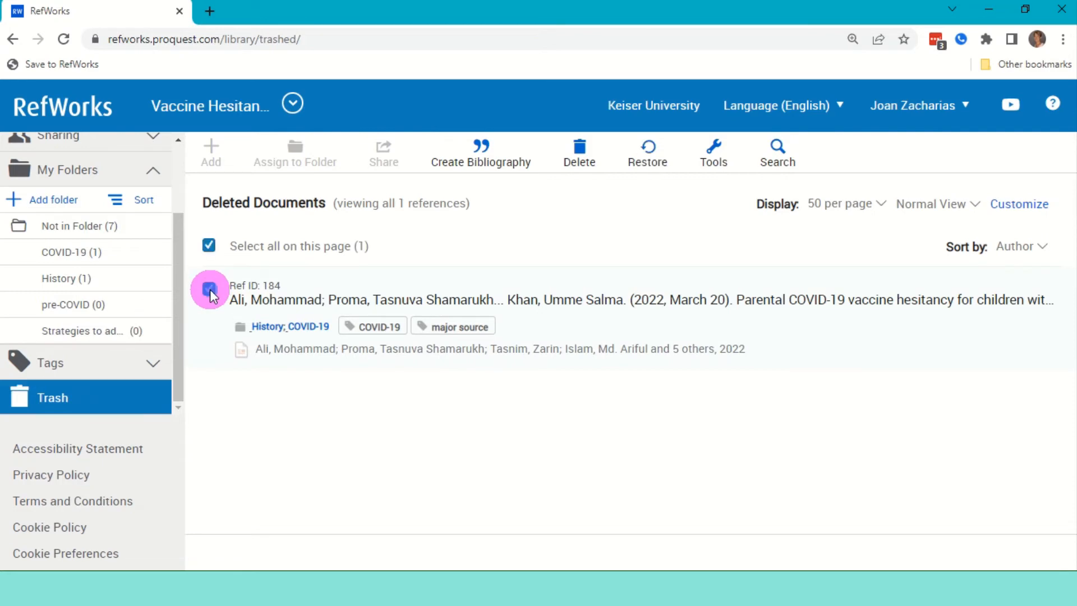
{"action": "left_click", "coordinate": [587, 158]}
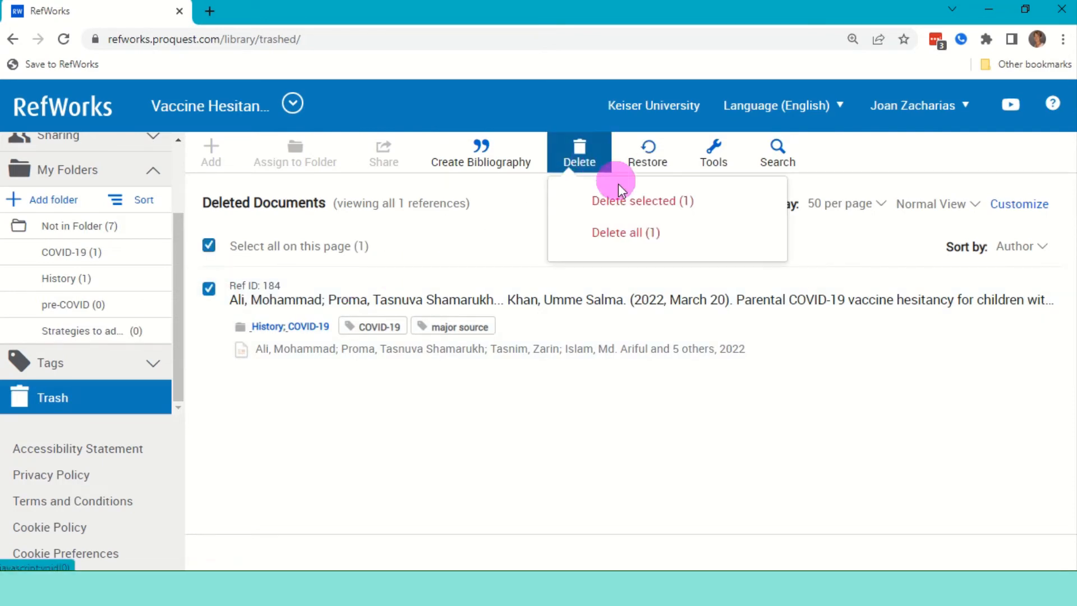
{"action": "left_click", "coordinate": [624, 210]}
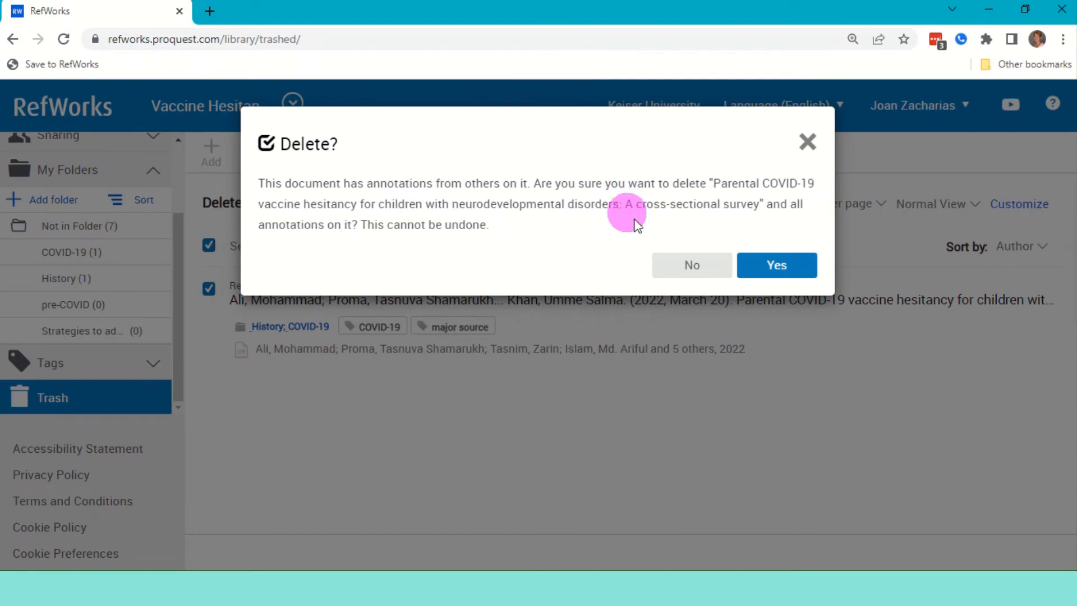
{"action": "left_click", "coordinate": [676, 267]}
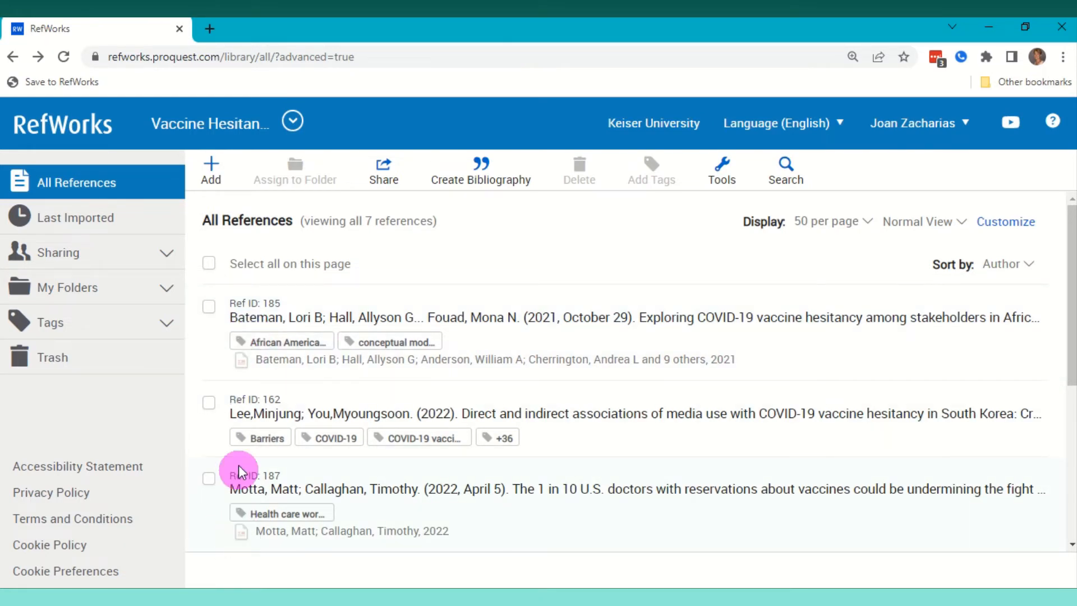
- Open the PDF of the African American and Latinx stakeholders article and highlight its introduction's purpose-of-study sentence in green
{"action": "left_click", "coordinate": [504, 334]}
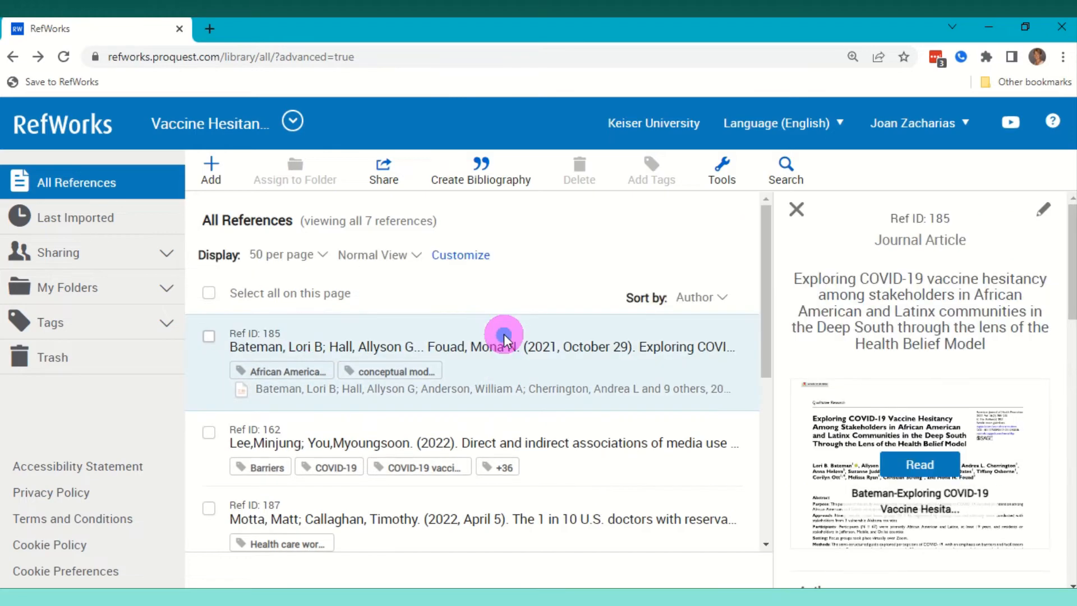
{"action": "left_click", "coordinate": [917, 467]}
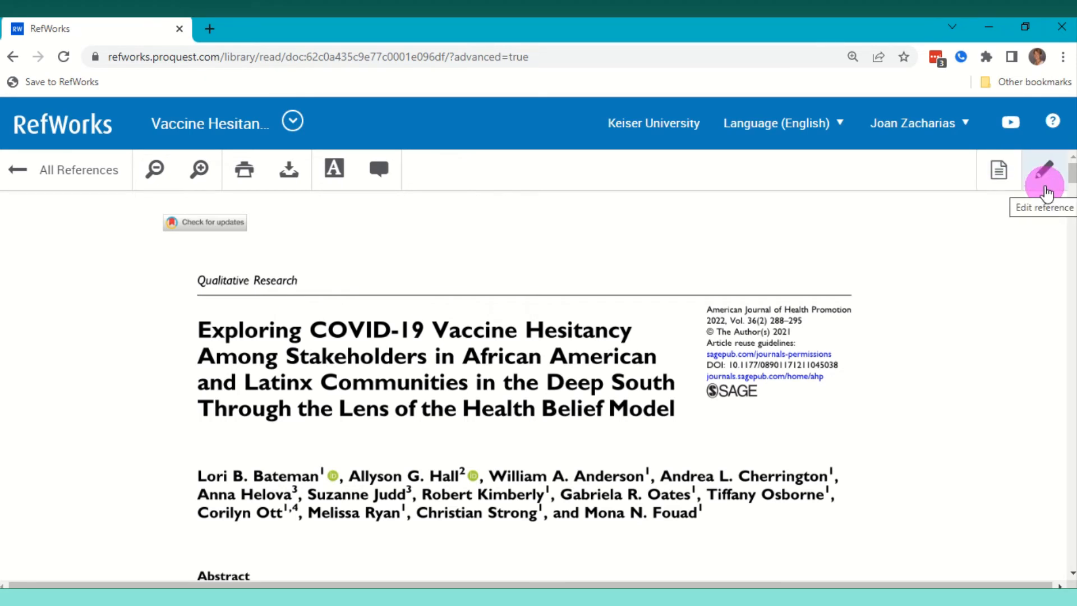
{"action": "left_click", "coordinate": [333, 167]}
{"action": "scroll", "coordinate": [390, 311], "scroll_direction": "down", "scroll_amount": 8}
{"action": "scroll", "coordinate": [407, 297], "scroll_direction": "down", "scroll_amount": 15}
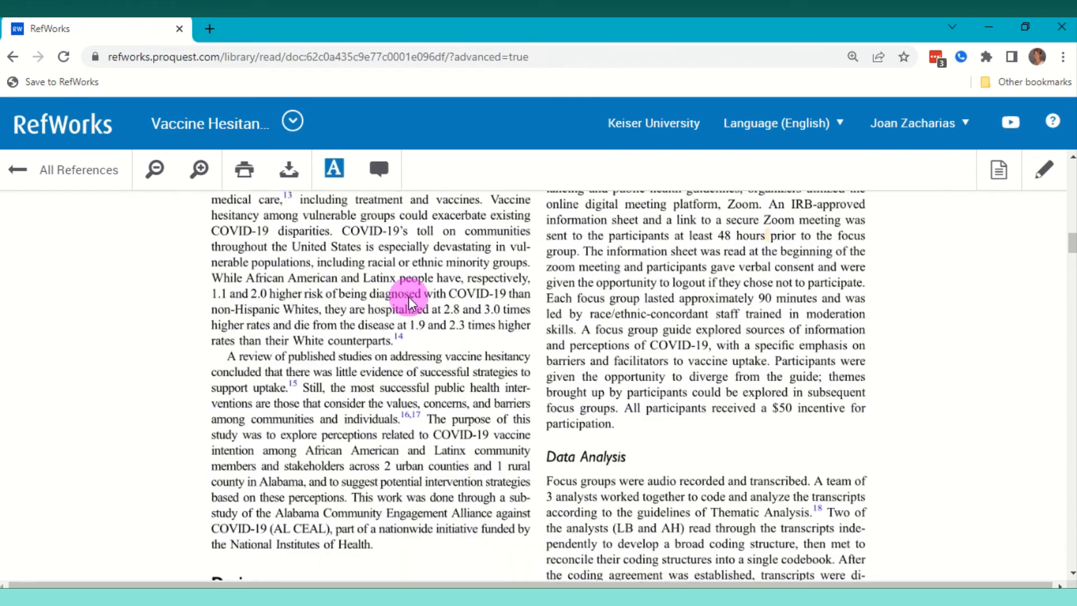
{"action": "scroll", "coordinate": [408, 297], "scroll_direction": "down", "scroll_amount": 3}
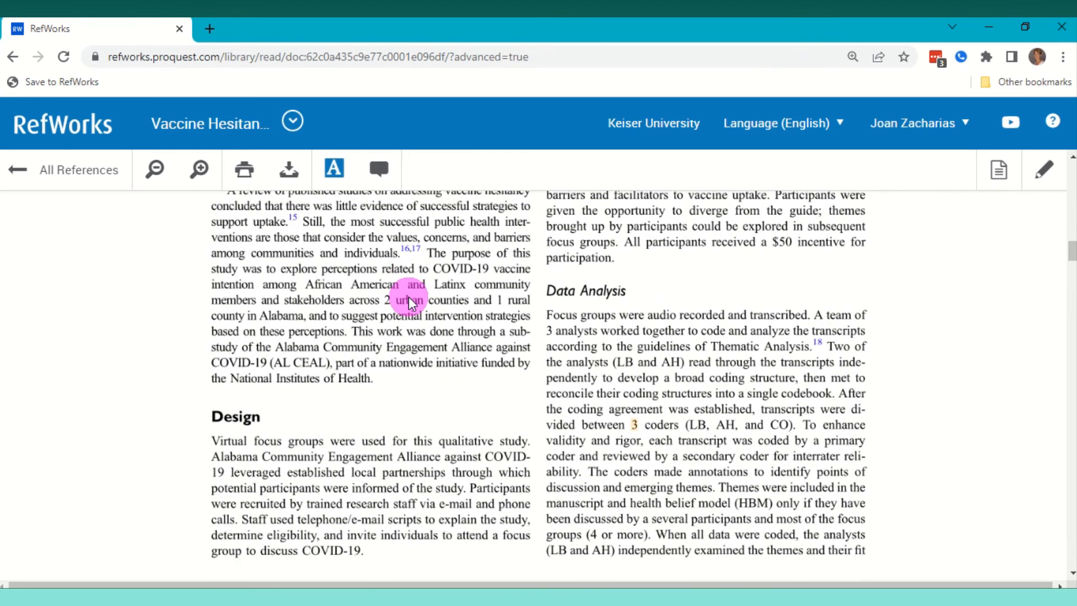
{"action": "scroll", "coordinate": [411, 303], "scroll_direction": "down", "scroll_amount": 1}
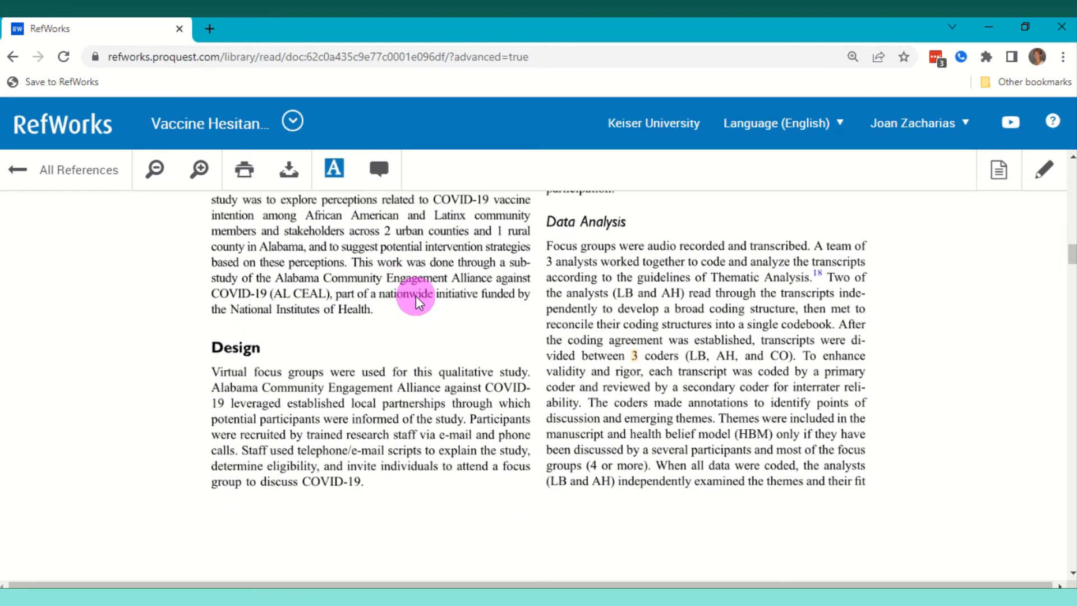
{"action": "scroll", "coordinate": [429, 300], "scroll_direction": "up", "scroll_amount": 1}
{"action": "left_click_drag", "start_coordinate": [426, 250], "coordinate": [344, 337]}
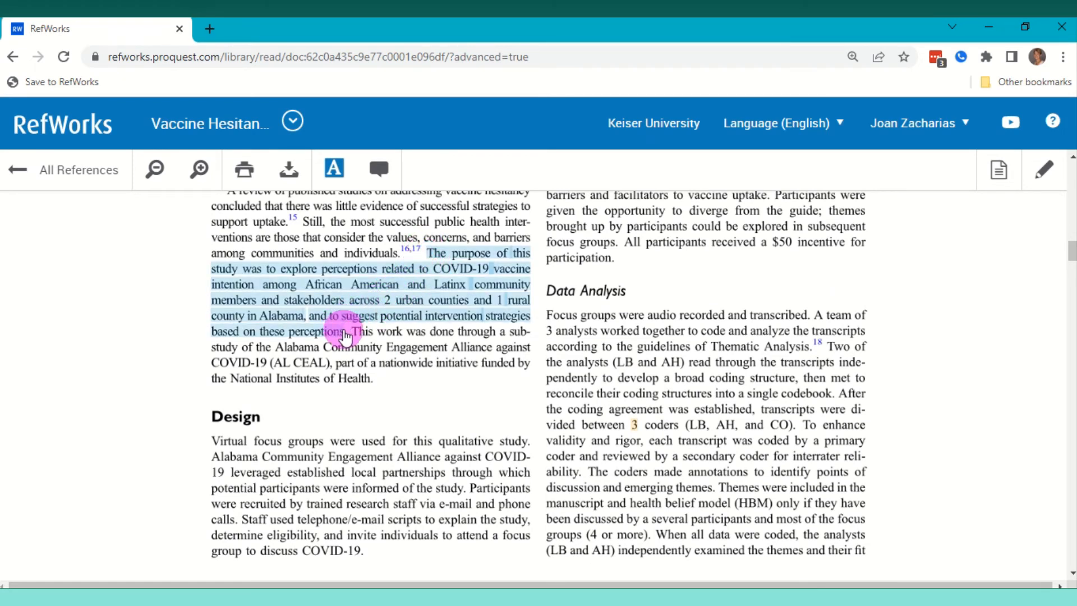
{"action": "left_click", "coordinate": [327, 295]}
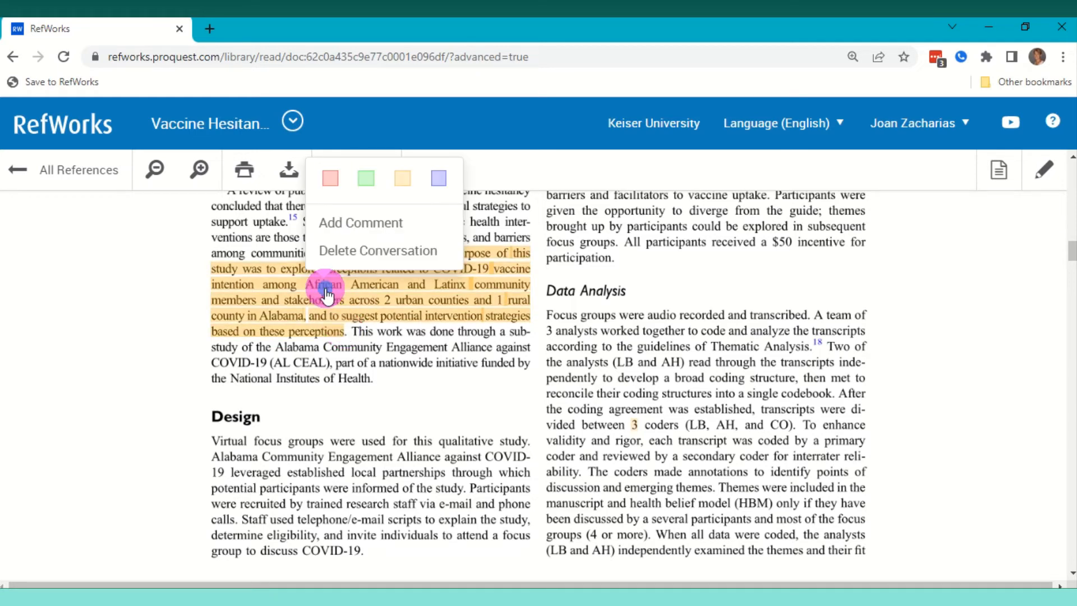
{"action": "left_click", "coordinate": [363, 180]}
- Add the comment "Purpose of study" to the green highlight
{"action": "left_click", "coordinate": [358, 222]}
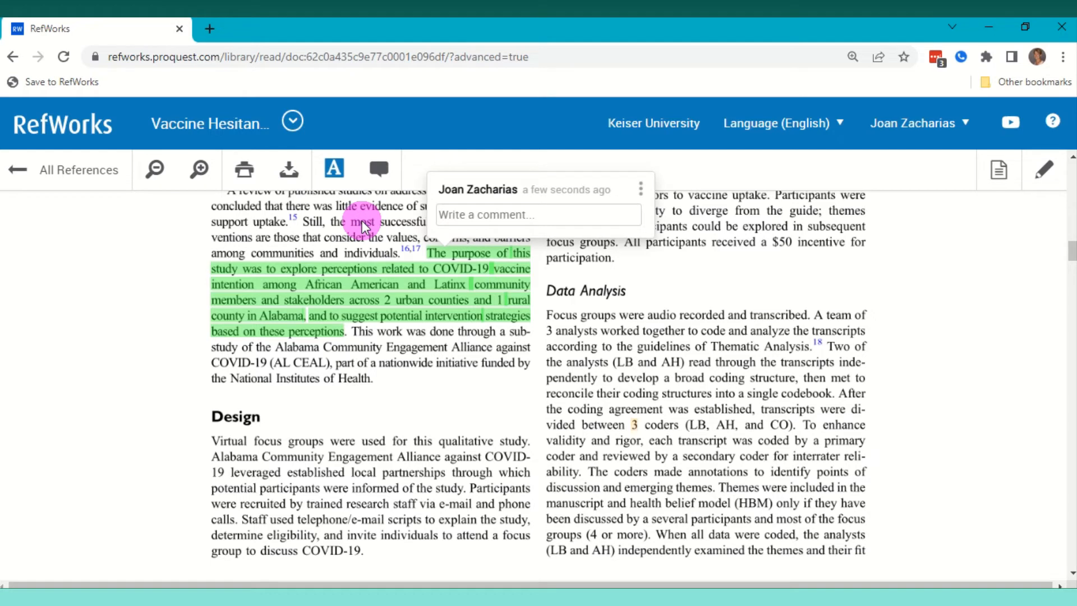
{"action": "type", "text": "Purpose of study"}
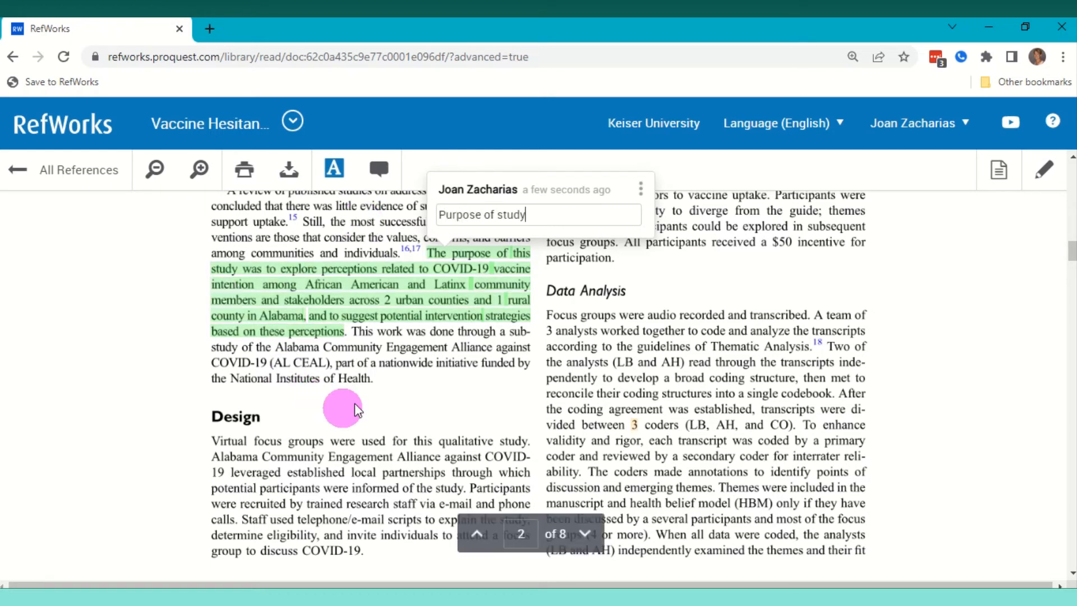
{"action": "left_click", "coordinate": [433, 406]}
- Comment "Focus group design on Zoom" on the first two sentences of the Data Collection section
{"action": "scroll", "coordinate": [834, 402], "scroll_direction": "up", "scroll_amount": 5}
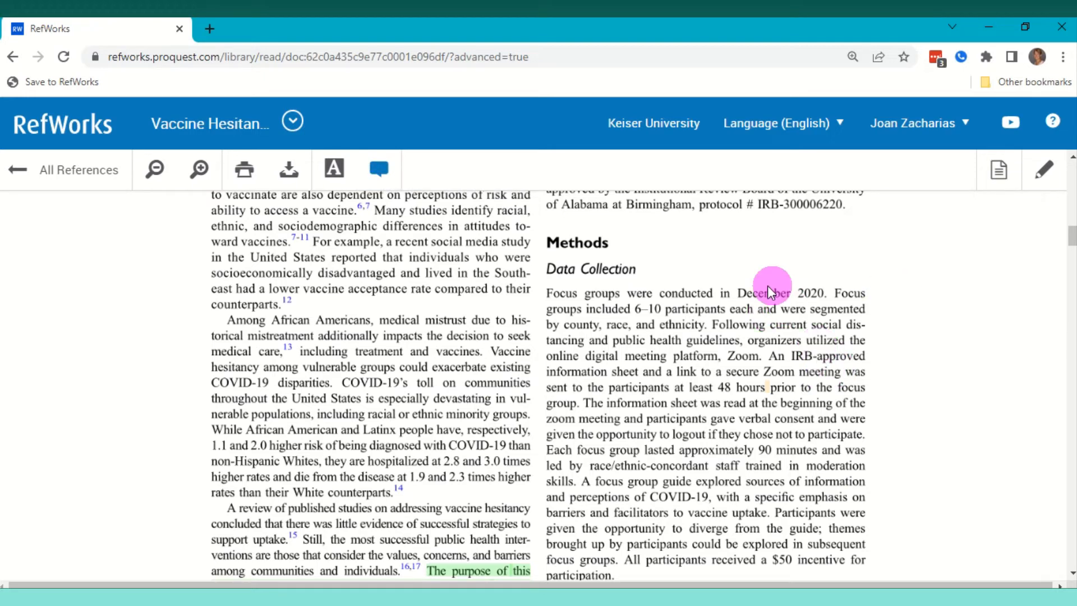
{"action": "left_click_drag", "start_coordinate": [547, 295], "coordinate": [701, 329]}
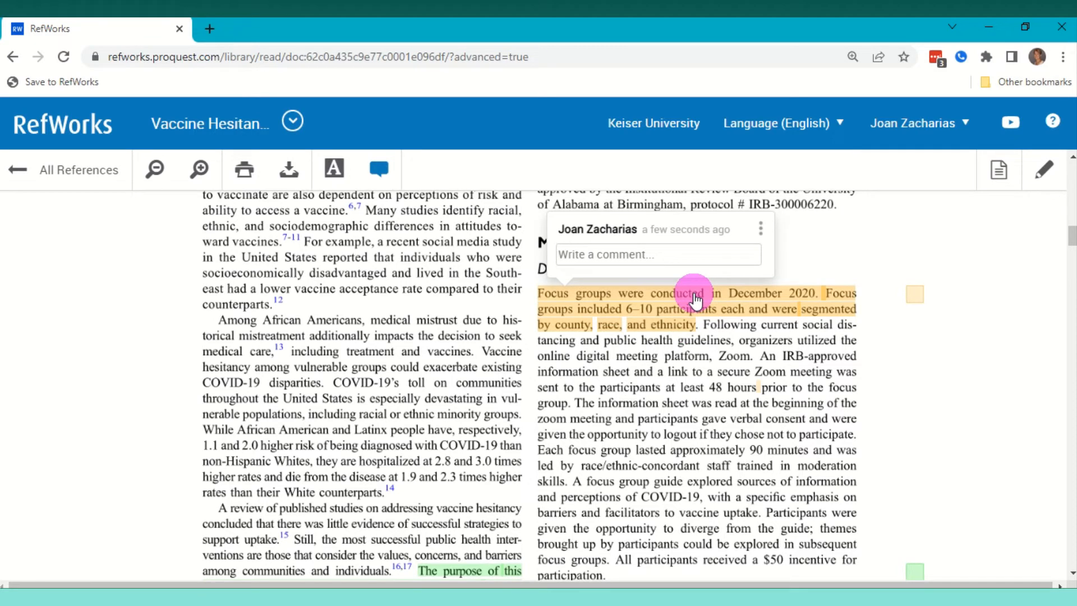
{"action": "type", "text": "Focus gr"}
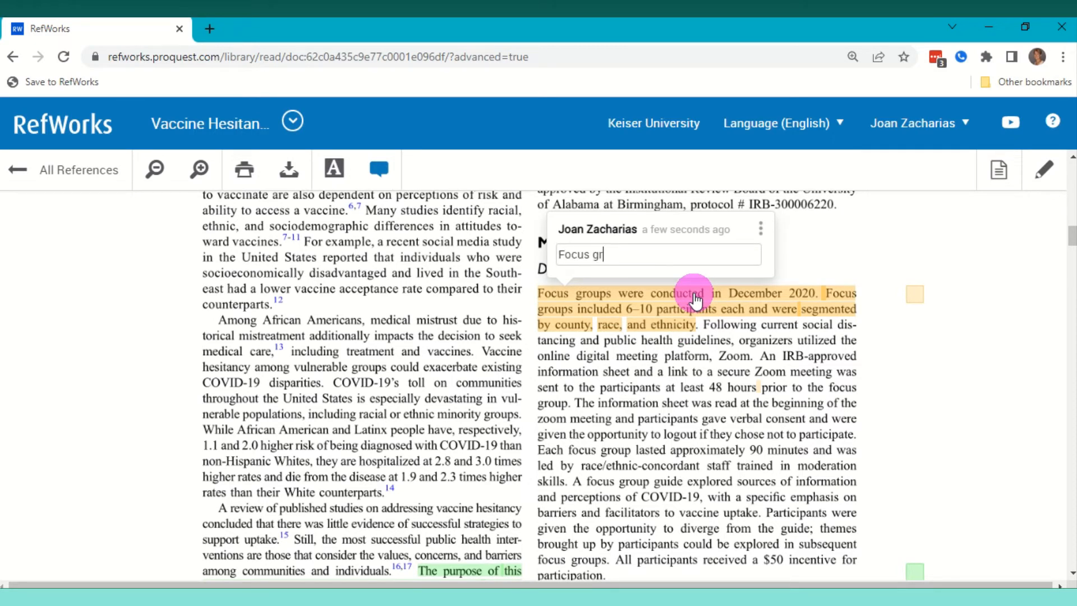
{"action": "type", "text": "oup design on Zoom"}
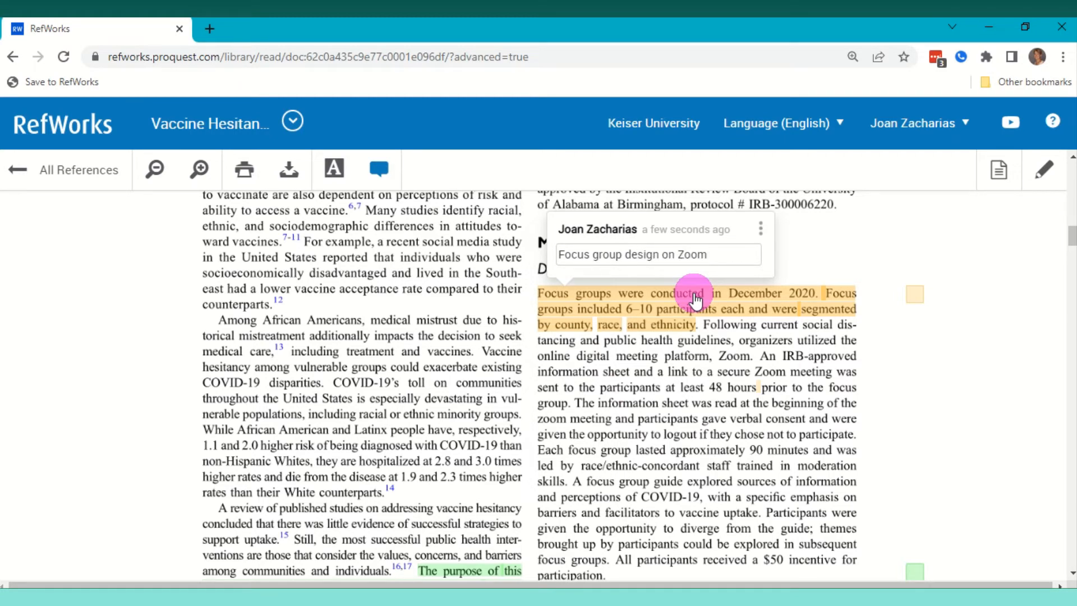
- Add the document note "Major source" to the article and return to All References
{"action": "left_click", "coordinate": [998, 169]}
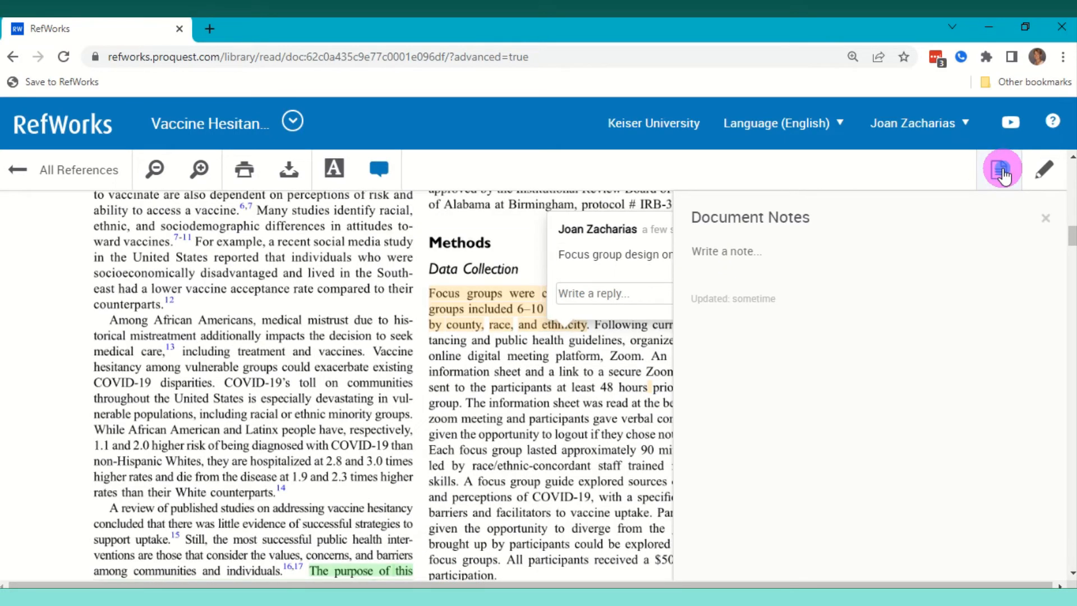
{"action": "left_click", "coordinate": [737, 250]}
{"action": "type", "text": "Major source"}
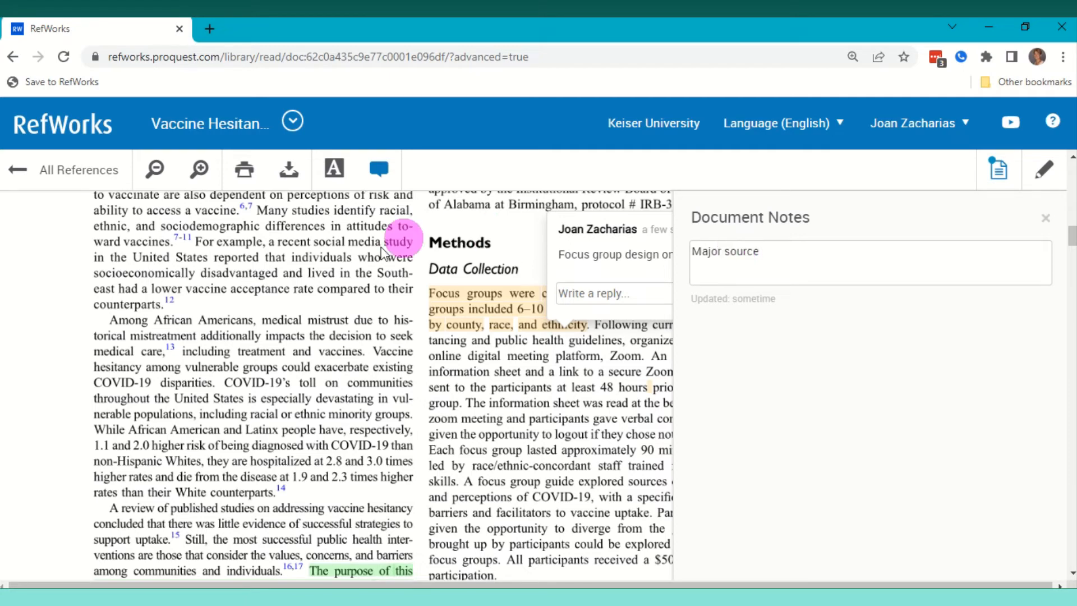
{"action": "left_click", "coordinate": [73, 171]}
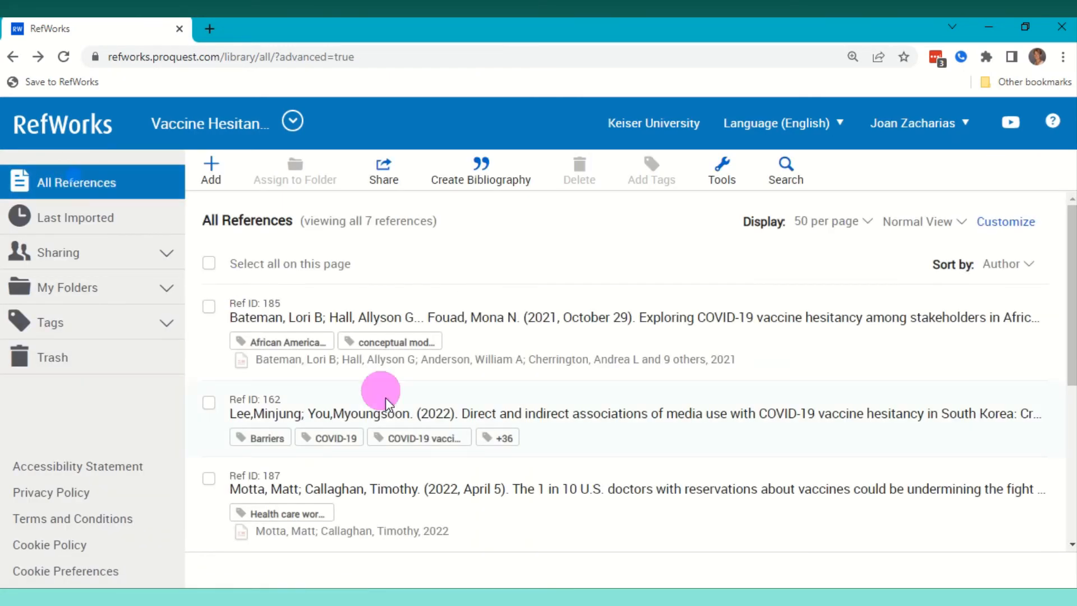
- Reopen the annotated article's PDF and review its document note and the annotations in the text
{"action": "left_click", "coordinate": [572, 350]}
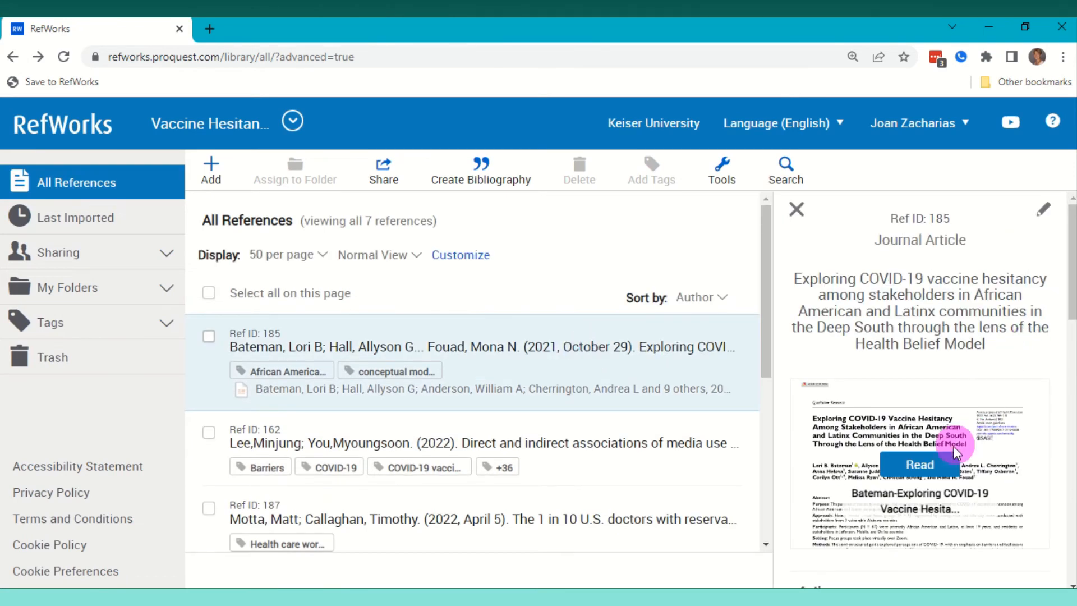
{"action": "left_click", "coordinate": [920, 464]}
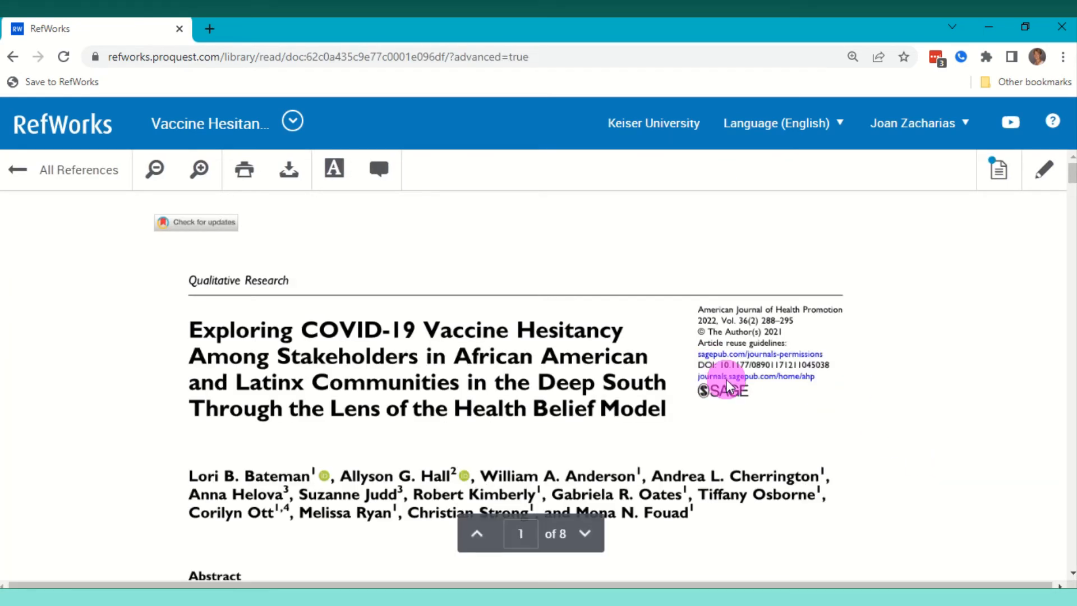
{"action": "scroll", "coordinate": [799, 395], "scroll_direction": "down", "scroll_amount": 3}
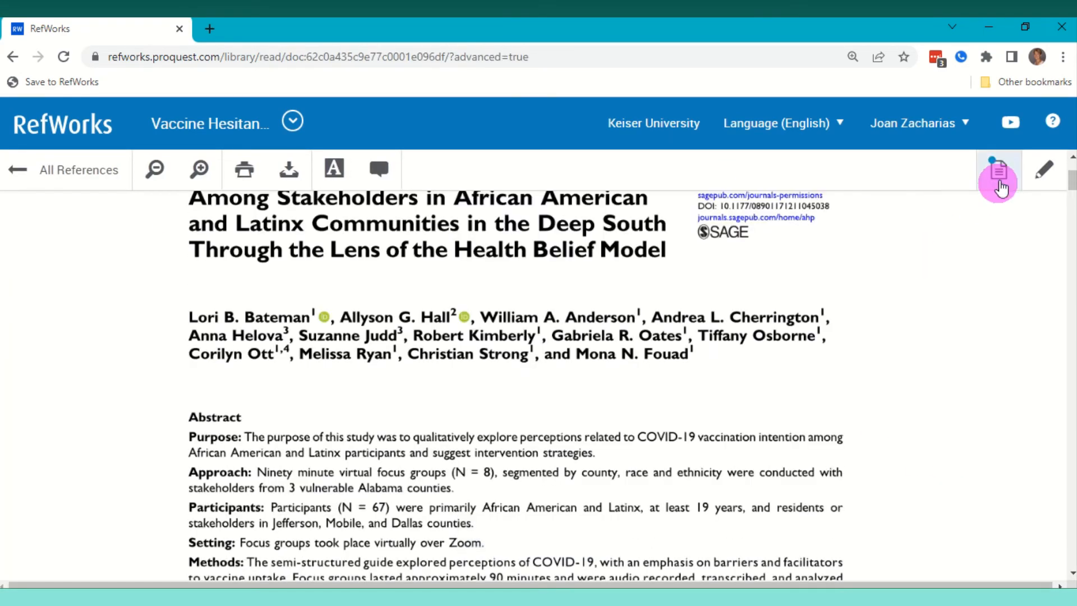
{"action": "left_click", "coordinate": [998, 171]}
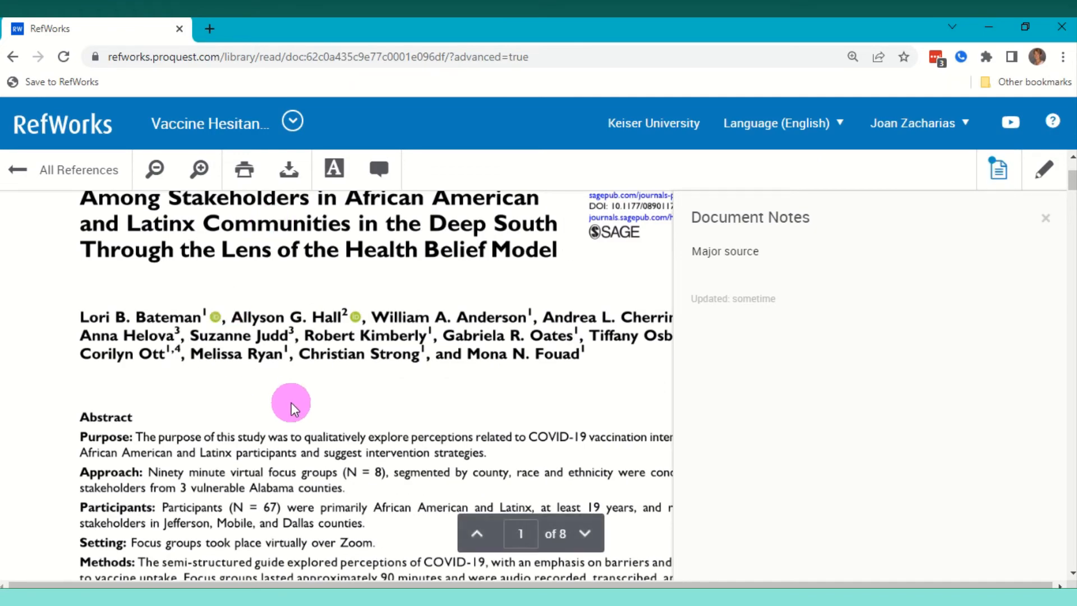
{"action": "scroll", "coordinate": [303, 398], "scroll_direction": "down", "scroll_amount": 5}
{"action": "scroll", "coordinate": [323, 373], "scroll_direction": "down", "scroll_amount": 5}
{"action": "left_click", "coordinate": [1046, 219]}
{"action": "scroll", "coordinate": [490, 274], "scroll_direction": "down", "scroll_amount": 7}
{"action": "scroll", "coordinate": [490, 274], "scroll_direction": "down", "scroll_amount": 4}
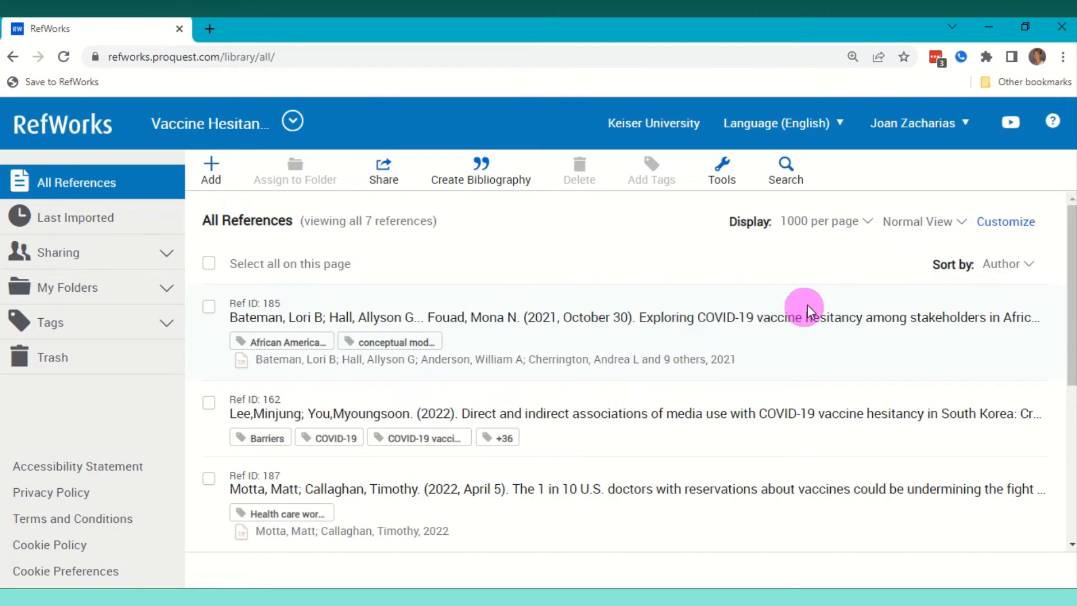
- Display all references in Table View and in Full View and look over the details each layout shows
{"action": "left_click", "coordinate": [937, 230]}
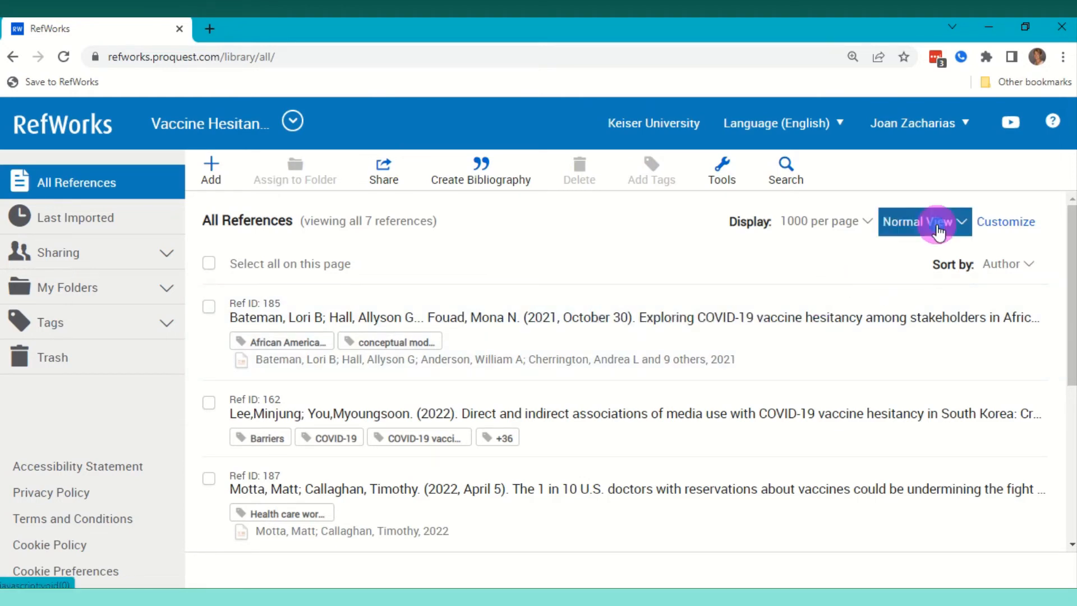
{"action": "left_click", "coordinate": [787, 308]}
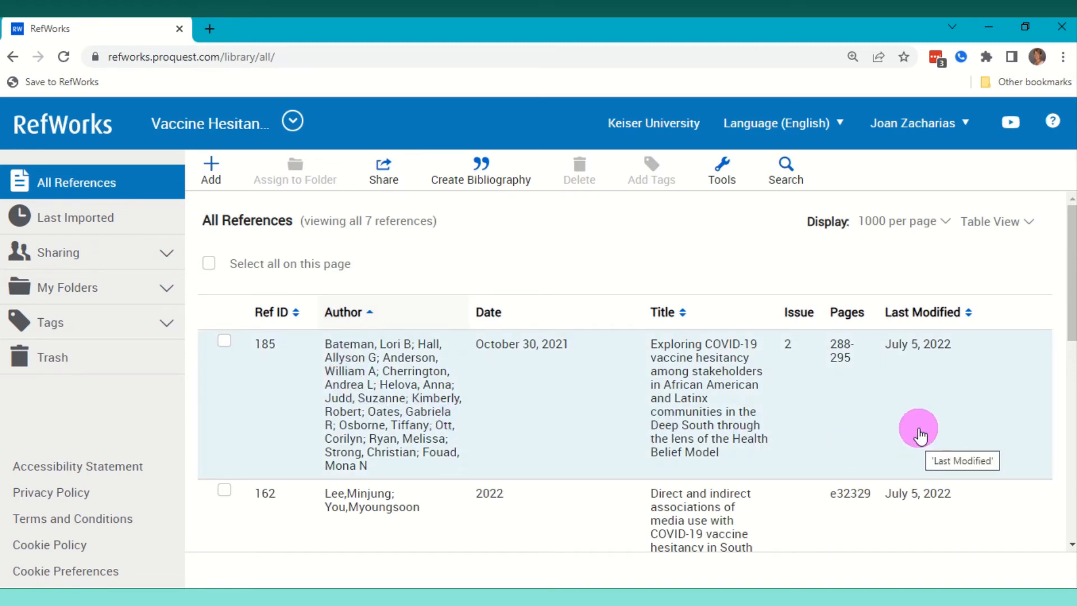
{"action": "left_click", "coordinate": [988, 224]}
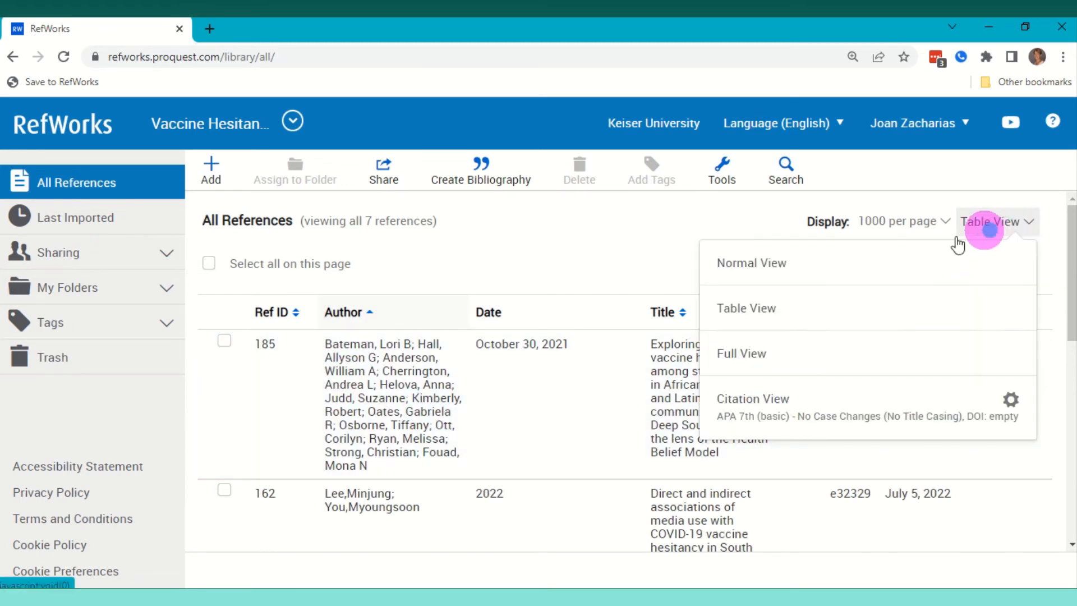
{"action": "left_click", "coordinate": [763, 367]}
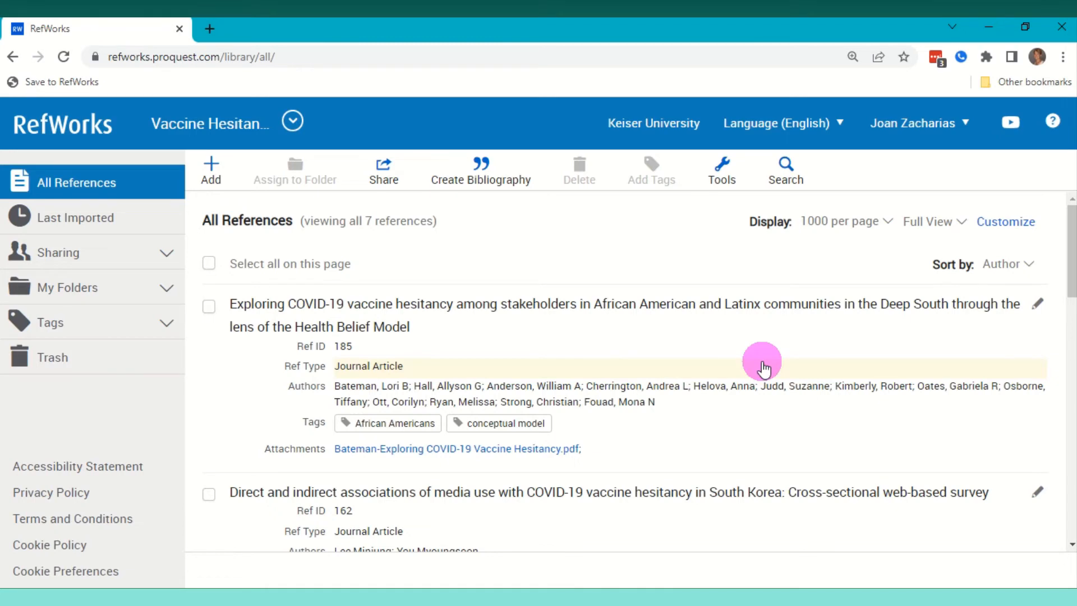
{"action": "scroll", "coordinate": [763, 367], "scroll_direction": "down", "scroll_amount": 3}
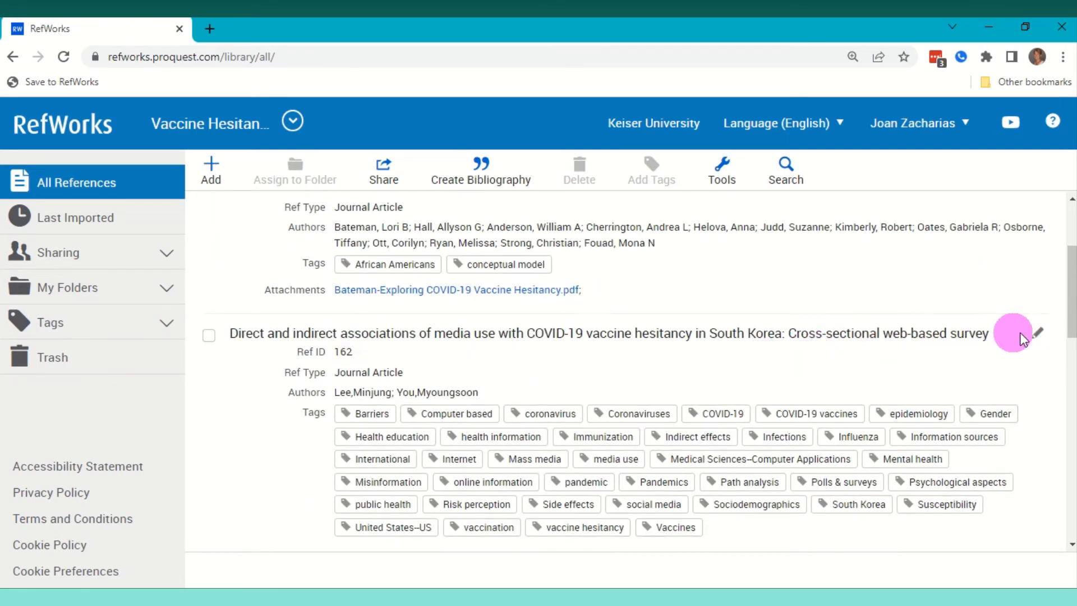
{"action": "scroll", "coordinate": [1032, 339], "scroll_direction": "up", "scroll_amount": 3}
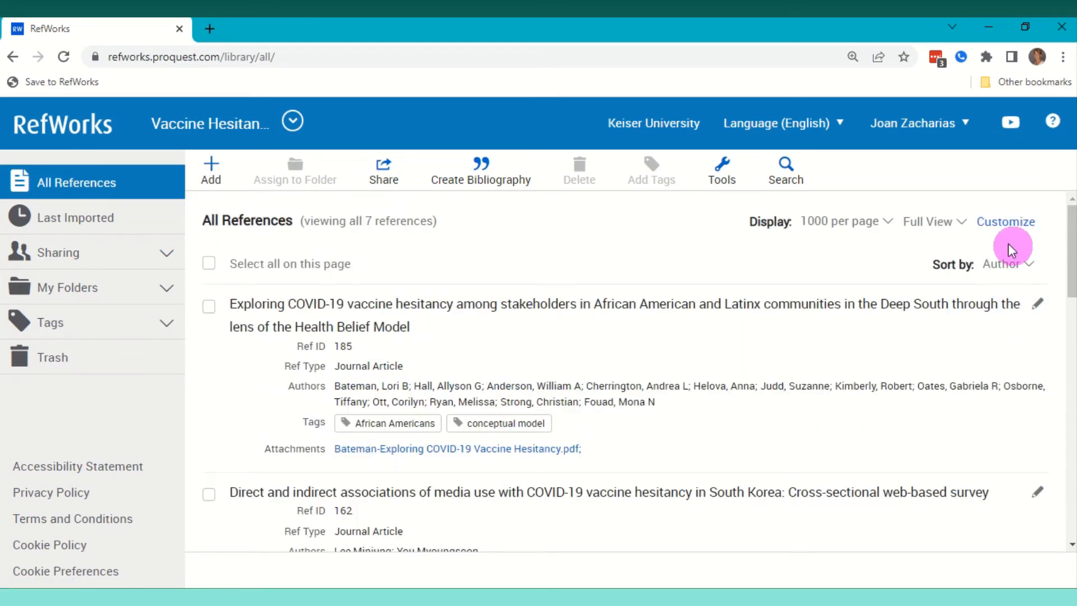
- Display the references in Citation View using APA 7th (basic) - No Case Changes (No Title Casing), DOI: empty, with missing metadata highlighted
{"action": "left_click", "coordinate": [936, 224]}
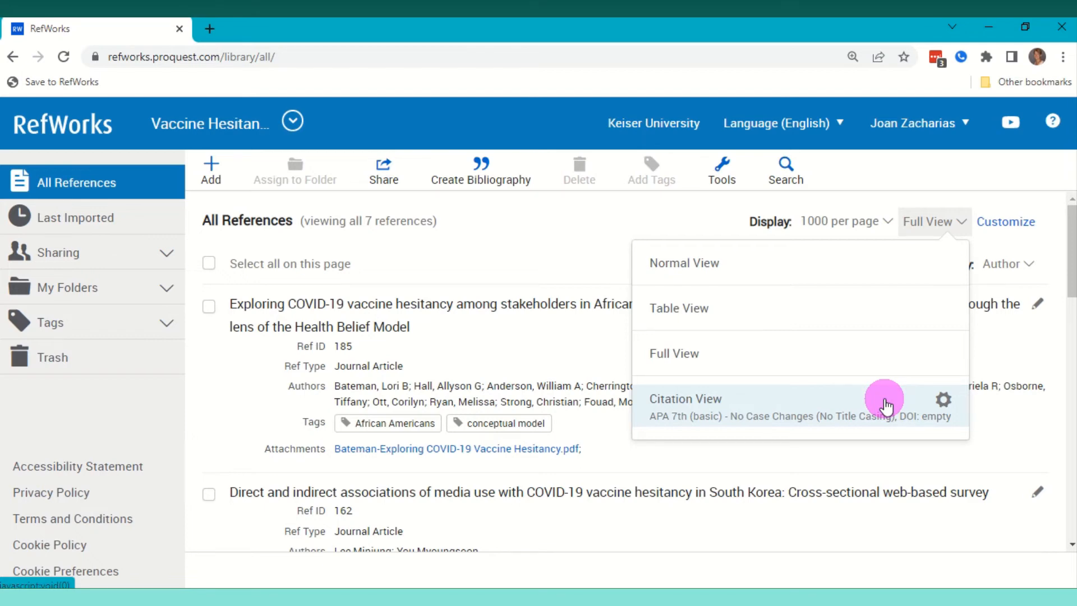
{"action": "left_click", "coordinate": [945, 400]}
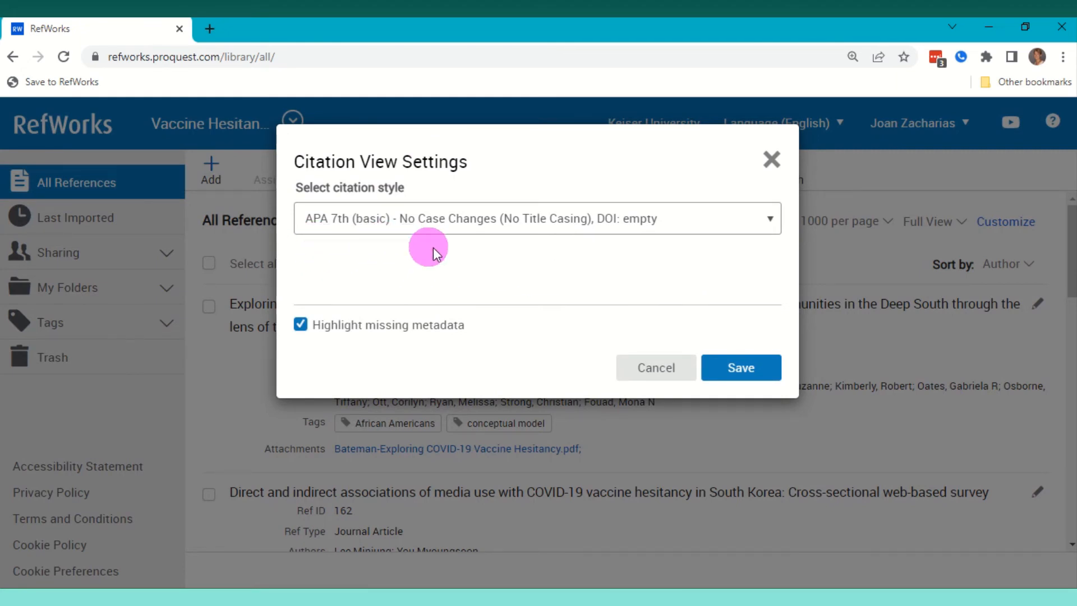
{"action": "left_click", "coordinate": [769, 225]}
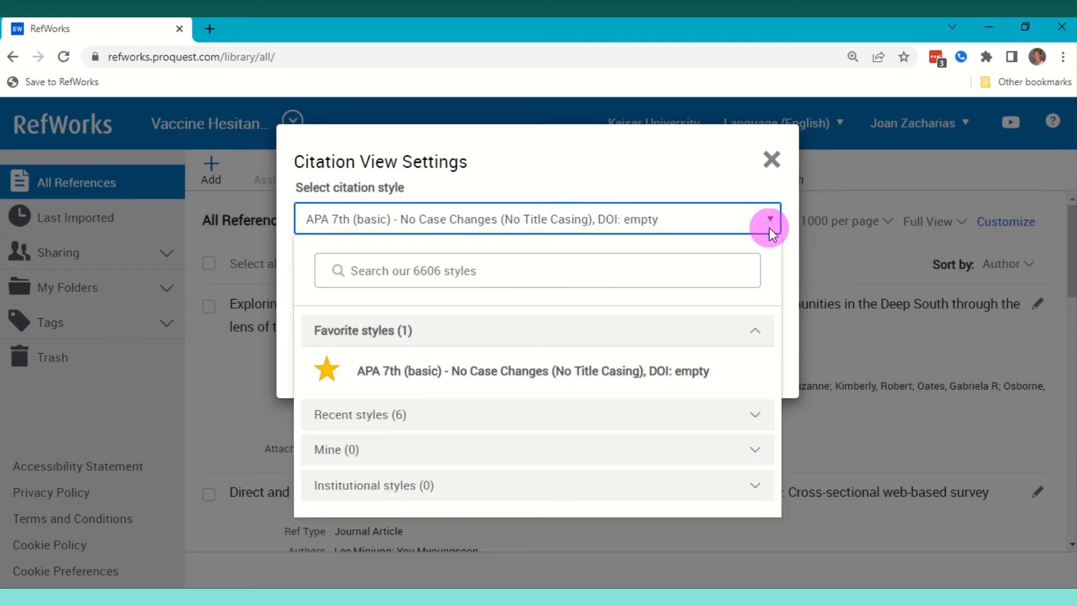
{"action": "left_click", "coordinate": [752, 416]}
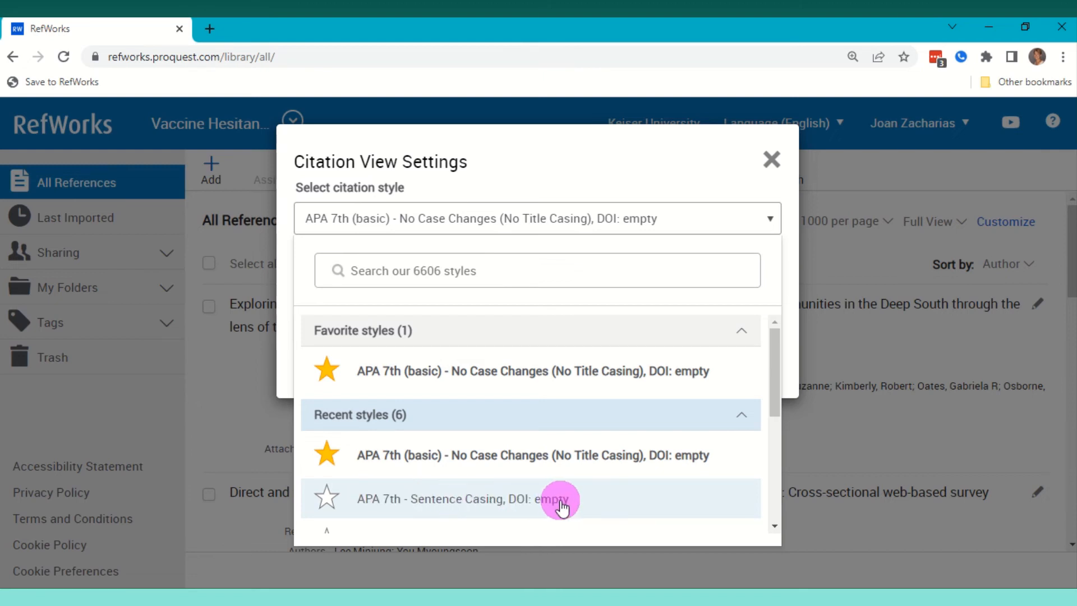
{"action": "left_click", "coordinate": [670, 220]}
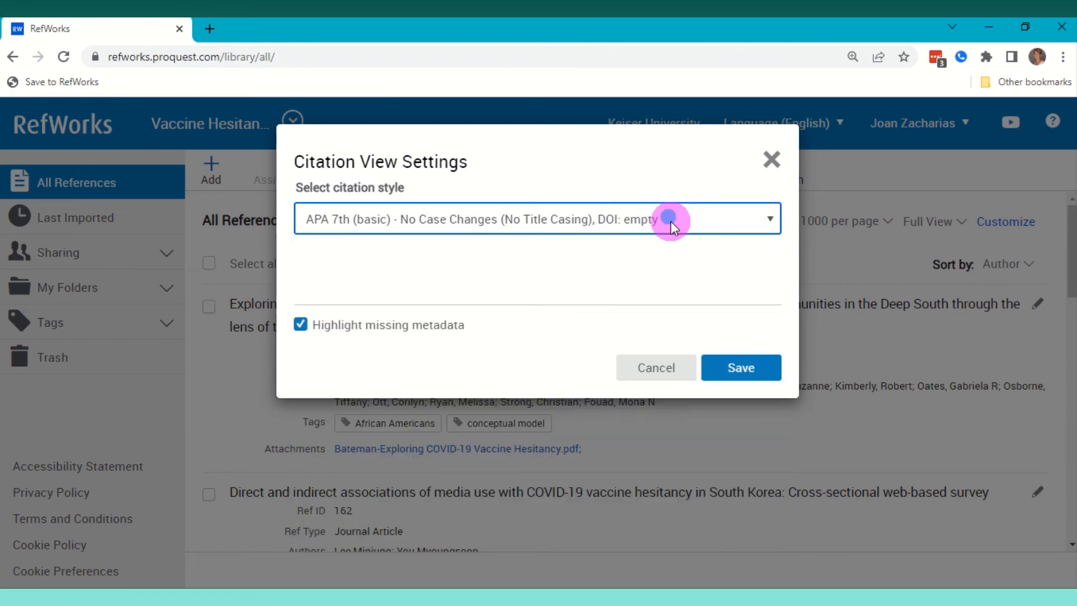
{"action": "left_click", "coordinate": [737, 368]}
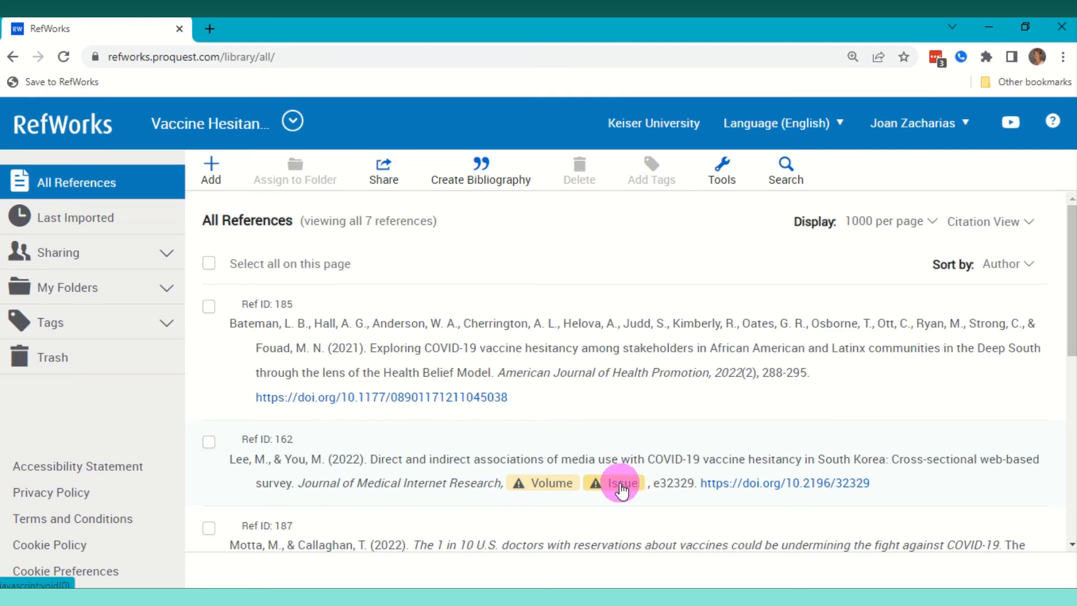
- Add volume 24 and issue 1 to the South Korea media use reference (Ref ID 162) and save it
{"action": "left_click", "coordinate": [534, 458]}
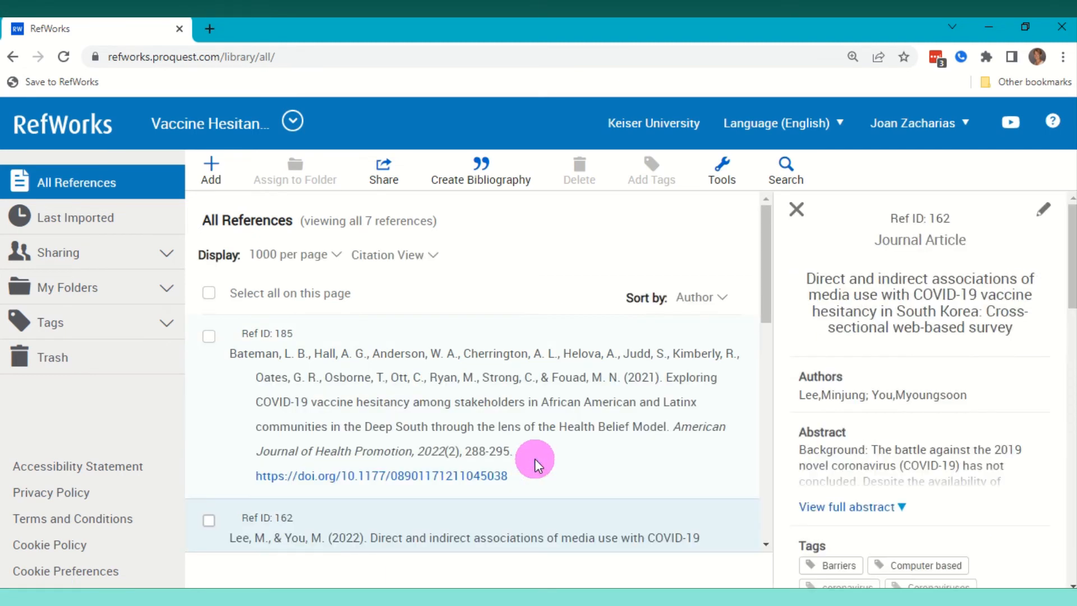
{"action": "left_click", "coordinate": [1041, 218]}
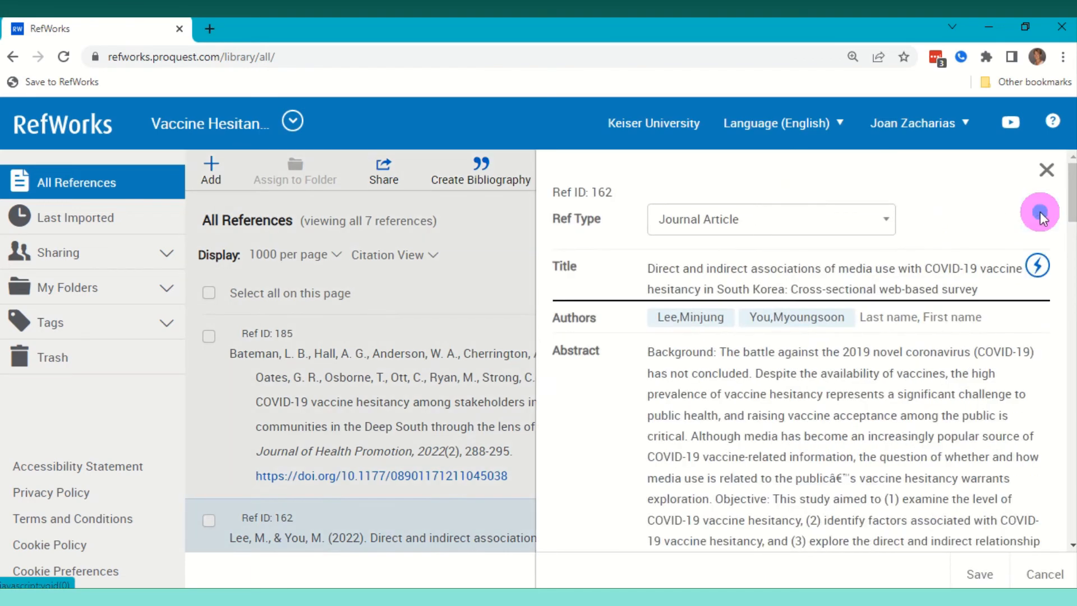
{"action": "scroll", "coordinate": [853, 305], "scroll_direction": "down", "scroll_amount": 10}
{"action": "scroll", "coordinate": [861, 303], "scroll_direction": "down", "scroll_amount": 15}
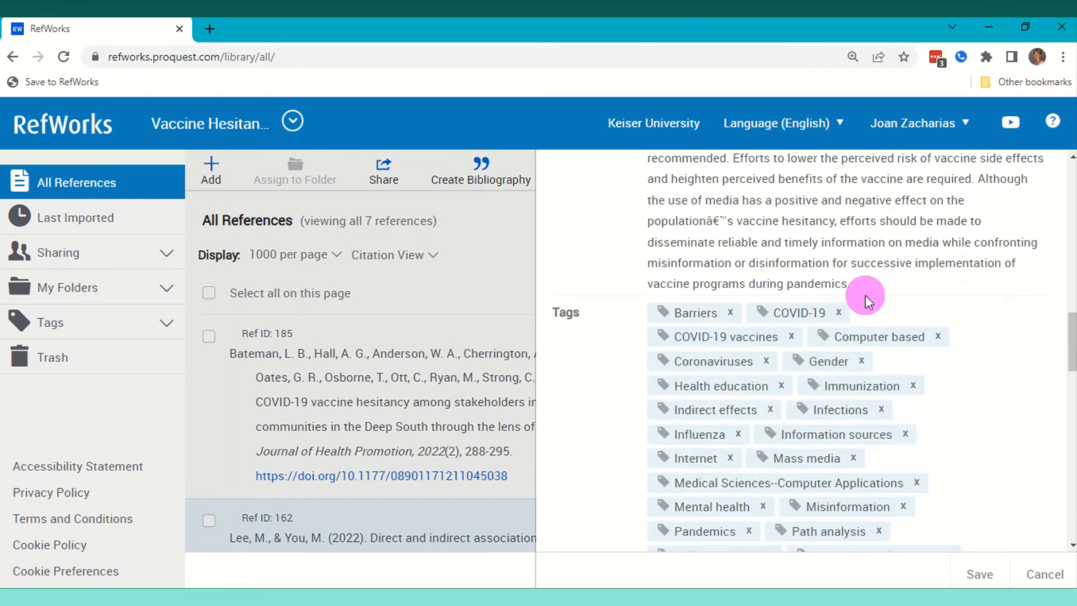
{"action": "left_click", "coordinate": [885, 305]}
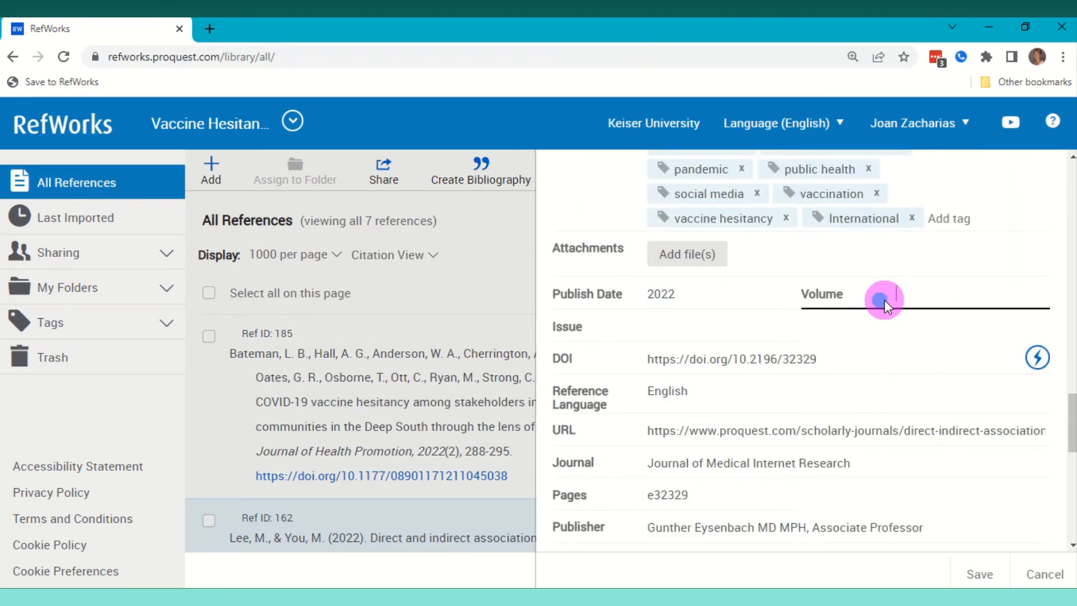
{"action": "type", "text": "24"}
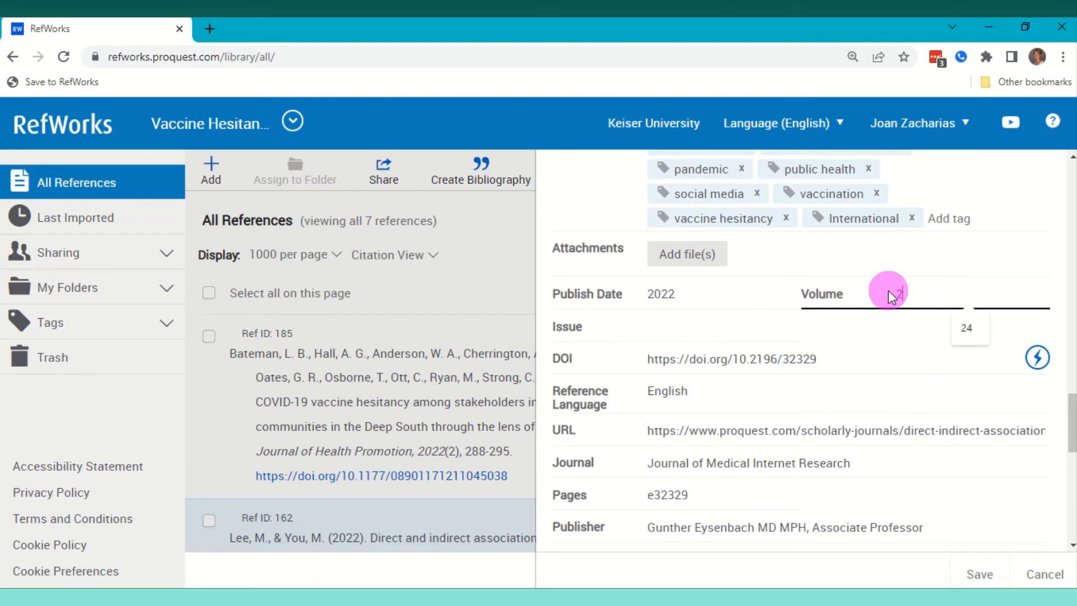
{"action": "left_click", "coordinate": [658, 337]}
{"action": "type", "text": "1"}
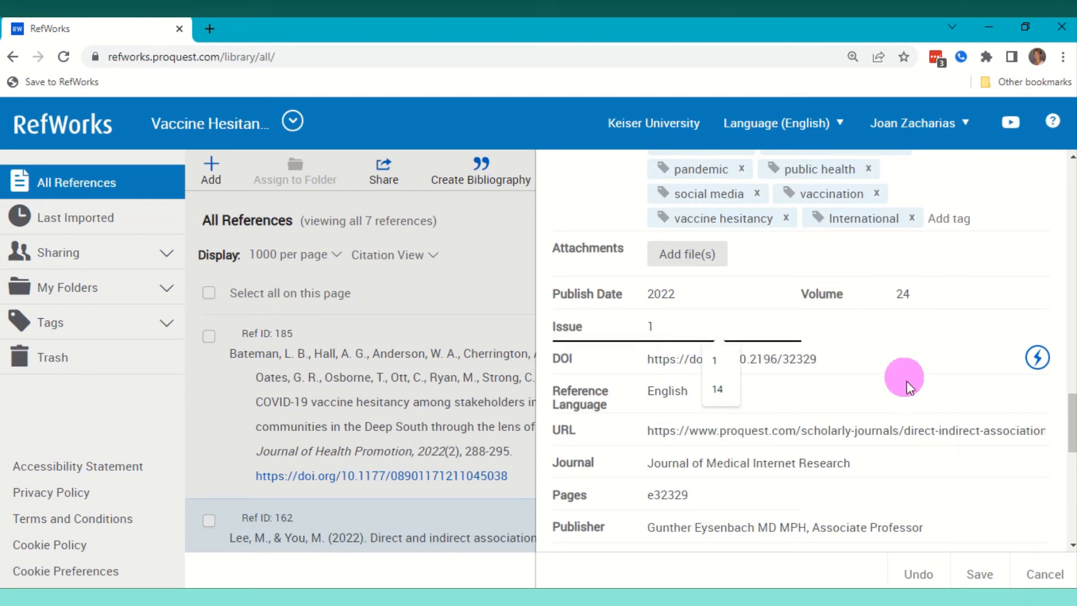
{"action": "left_click", "coordinate": [979, 573]}
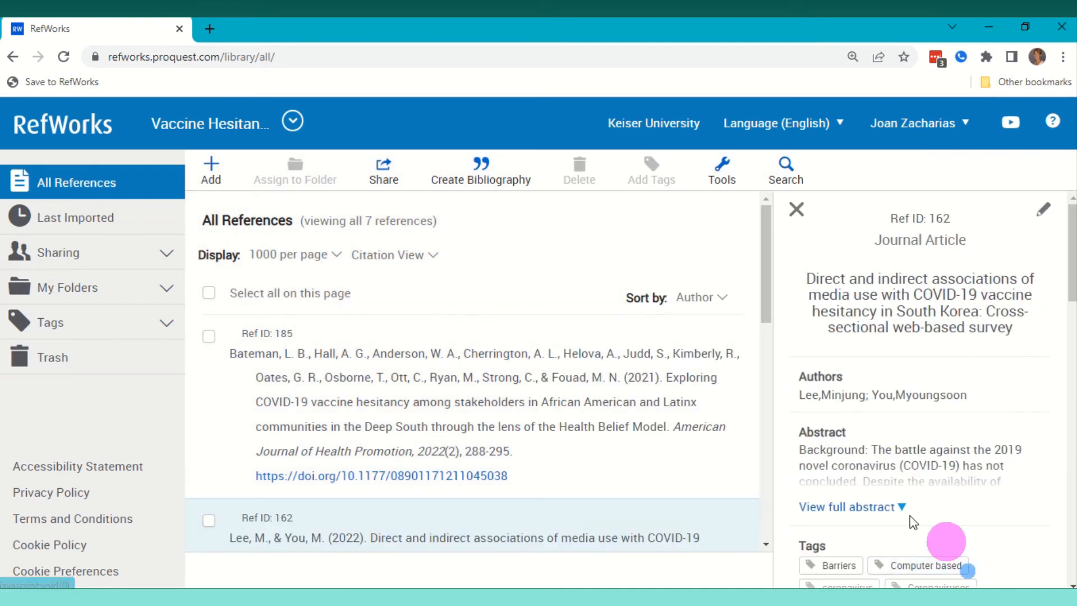
{"action": "left_click", "coordinate": [796, 209]}
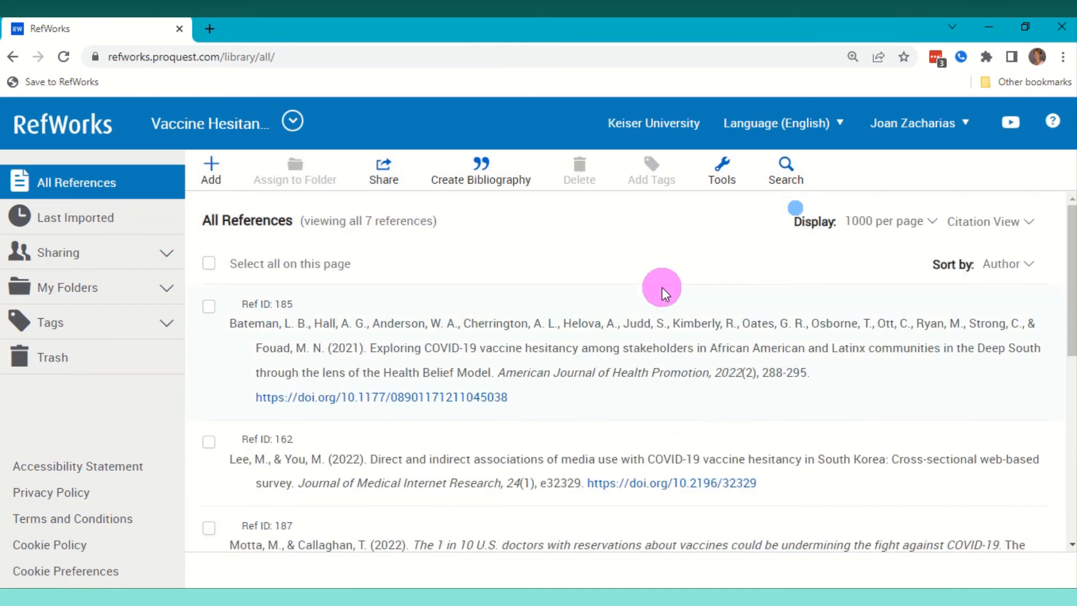
{"action": "scroll", "coordinate": [662, 287], "scroll_direction": "down", "scroll_amount": 4}
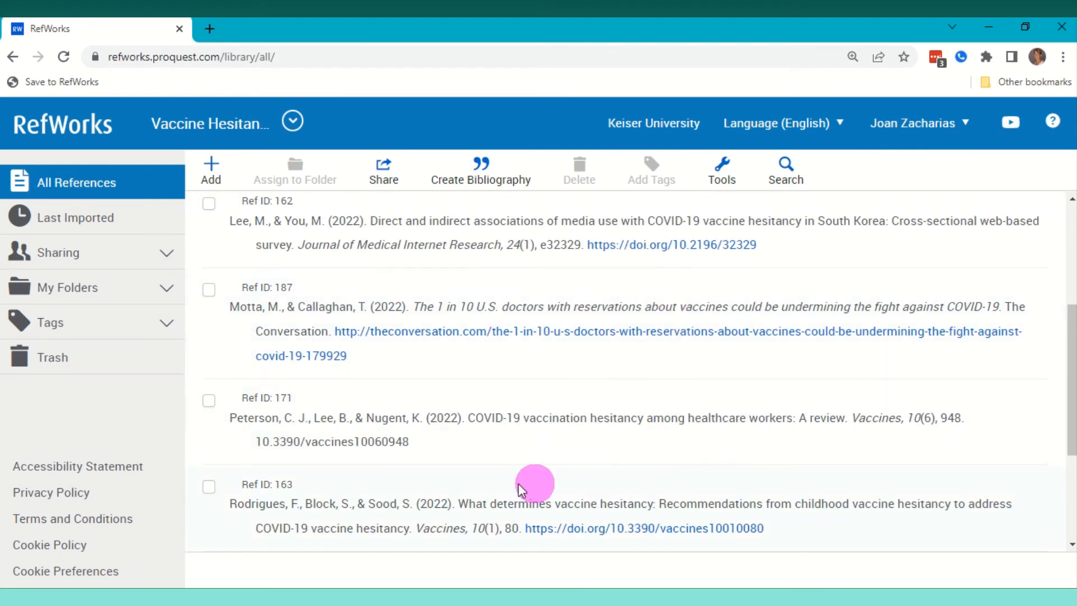
{"action": "left_click", "coordinate": [669, 426]}
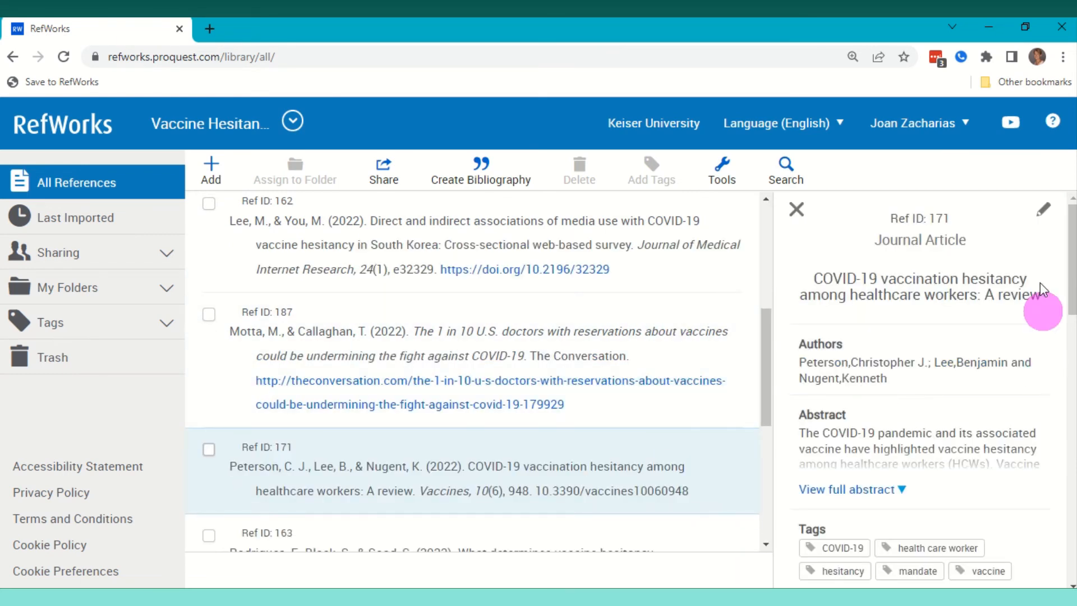
{"action": "left_click", "coordinate": [1042, 215]}
{"action": "scroll", "coordinate": [908, 264], "scroll_direction": "down", "scroll_amount": 10}
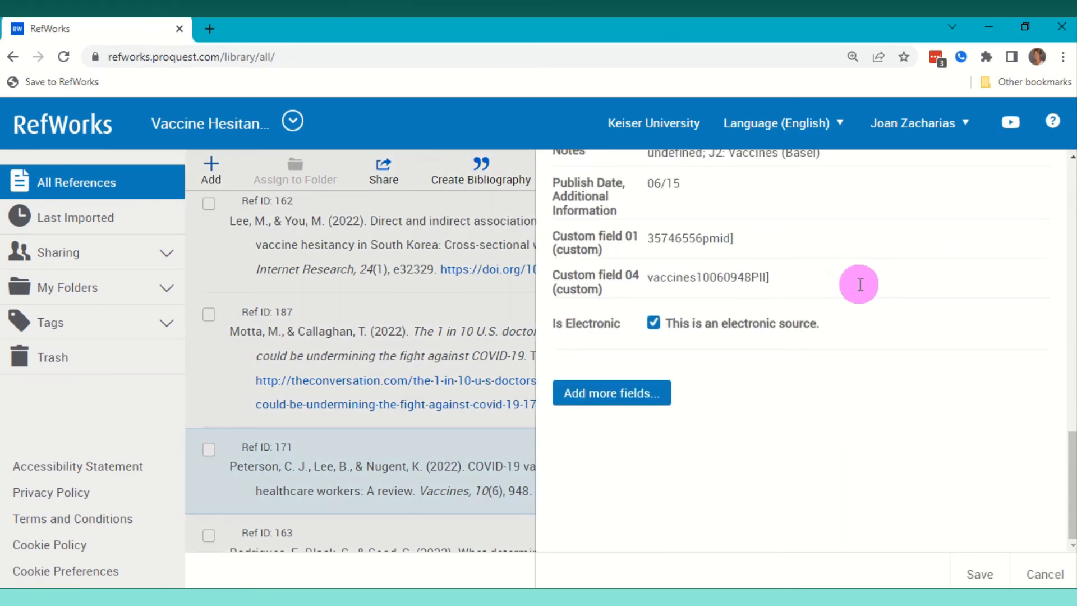
{"action": "scroll", "coordinate": [859, 284], "scroll_direction": "up", "scroll_amount": 6}
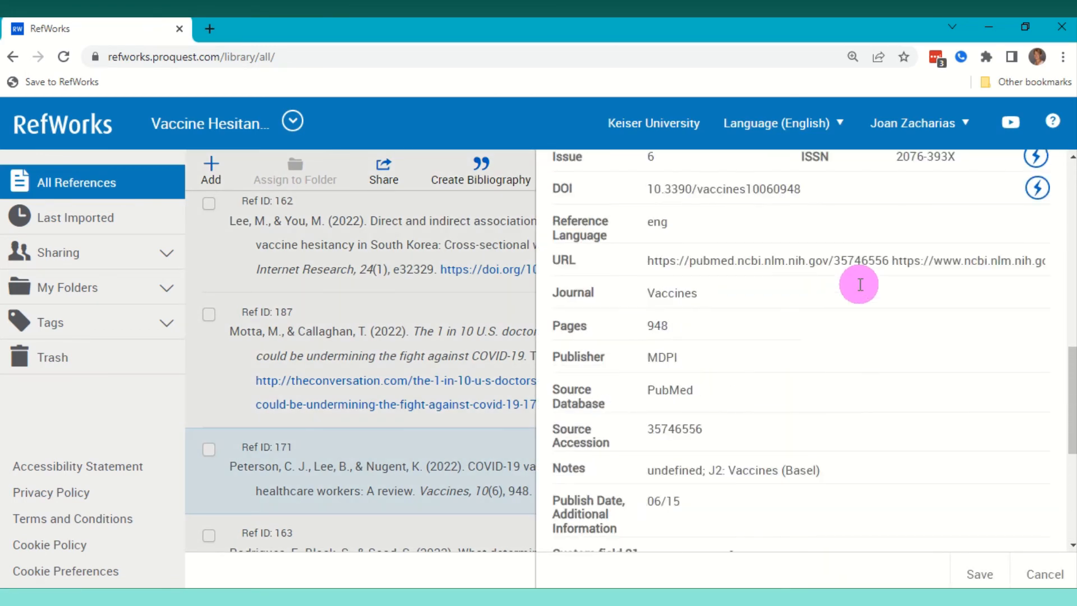
{"action": "left_click", "coordinate": [646, 268]}
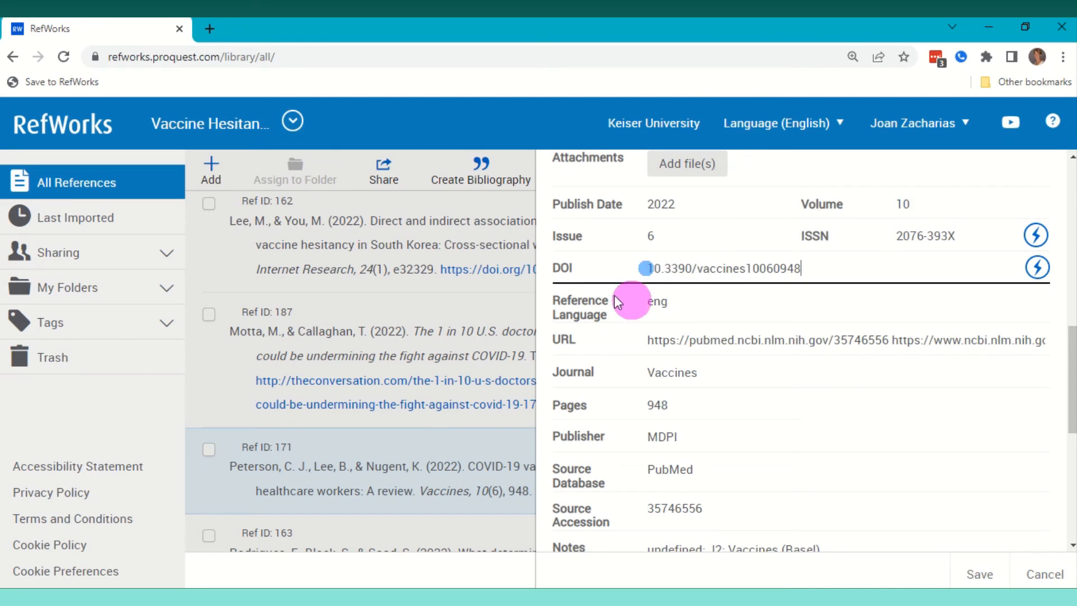
{"action": "left_click", "coordinate": [645, 266]}
{"action": "left_click", "coordinate": [644, 268]}
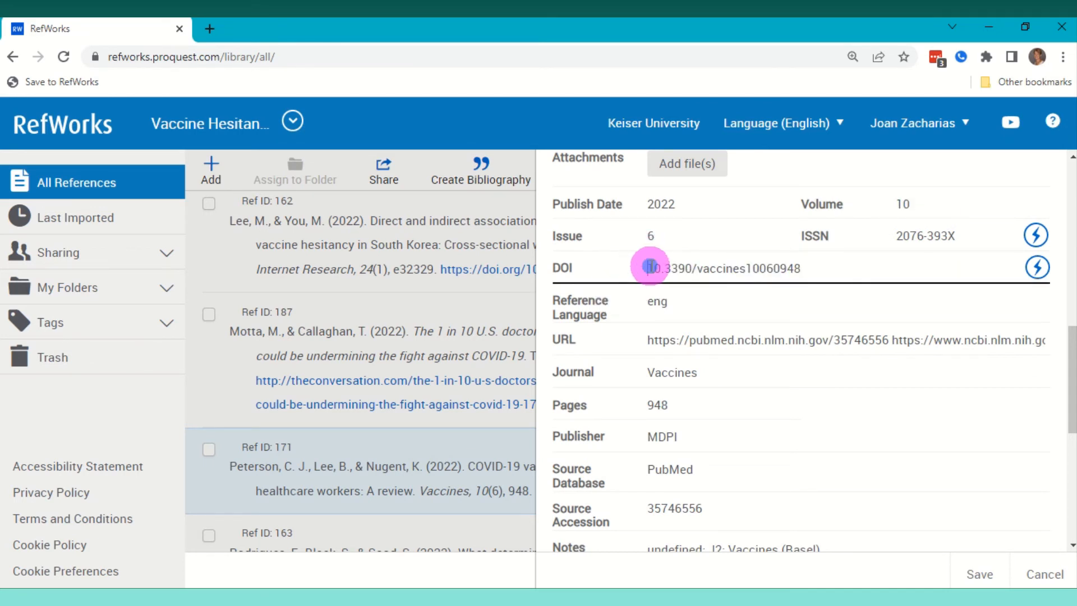
{"action": "type", "text": "https:"}
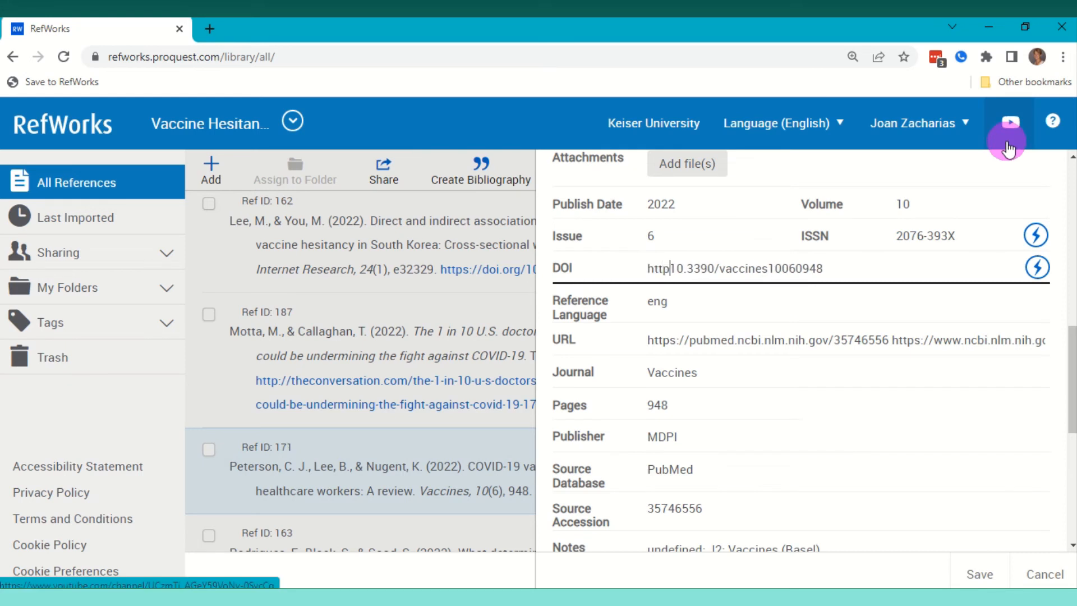
{"action": "type", "text": "//doi."}
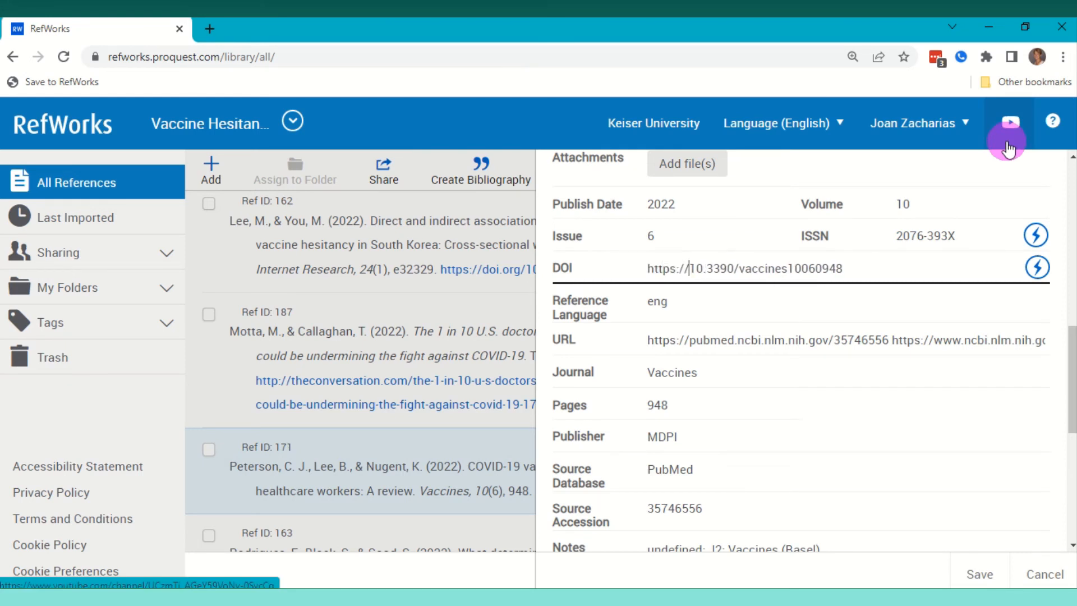
{"action": "type", "text": "org/"}
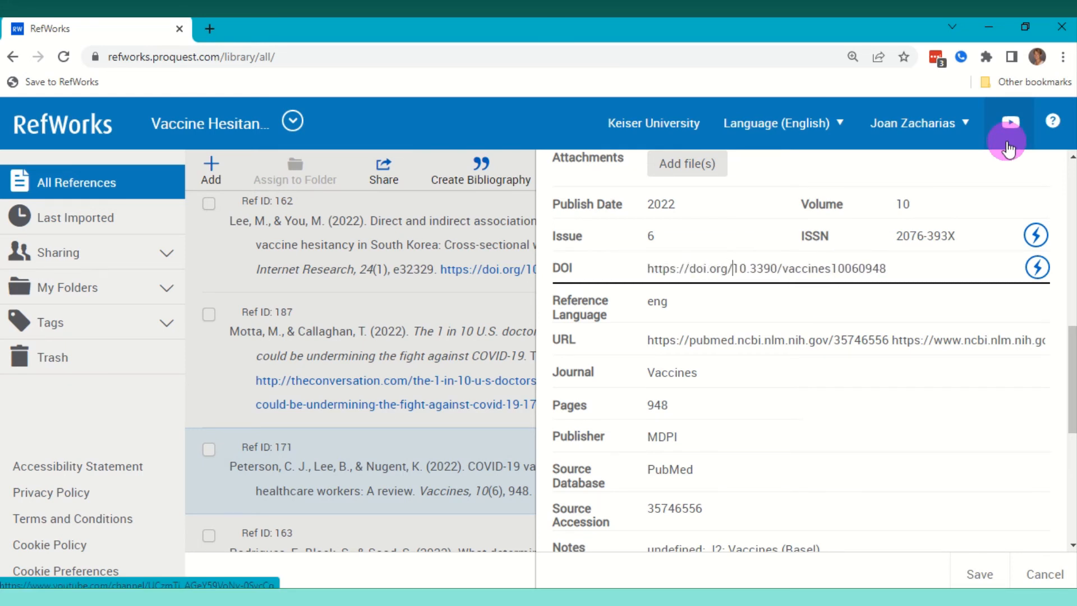
{"action": "left_click", "coordinate": [977, 572]}
{"action": "left_click", "coordinate": [796, 209]}
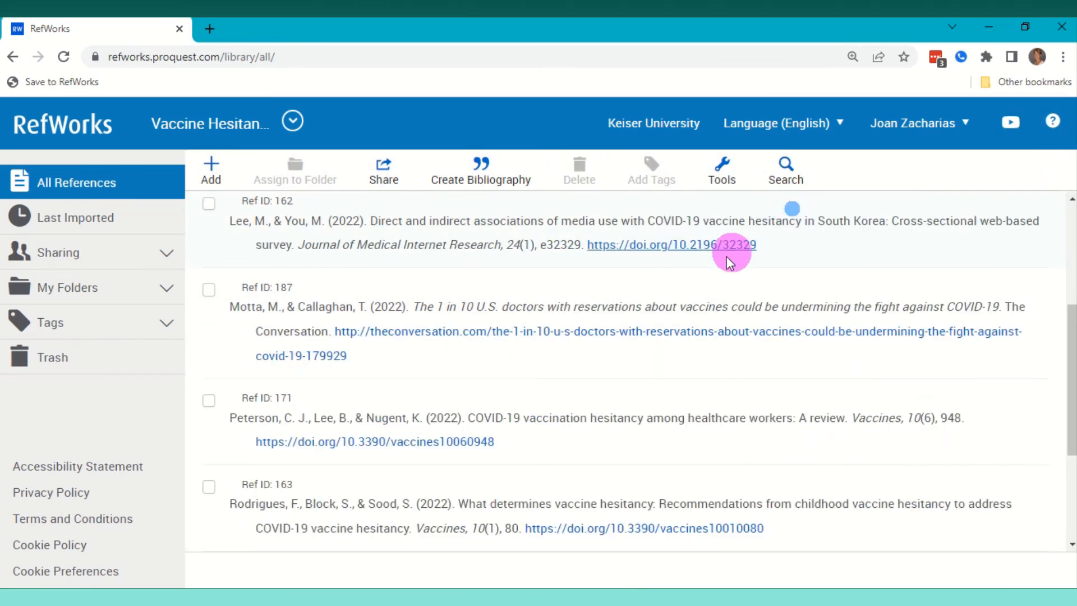
- In RefWorks, open Quick Cite and continue to inserting citations in the style APA 7th (basic) - No Case Changes (No Title Casing)
{"action": "scroll", "coordinate": [713, 267], "scroll_direction": "down", "scroll_amount": 3}
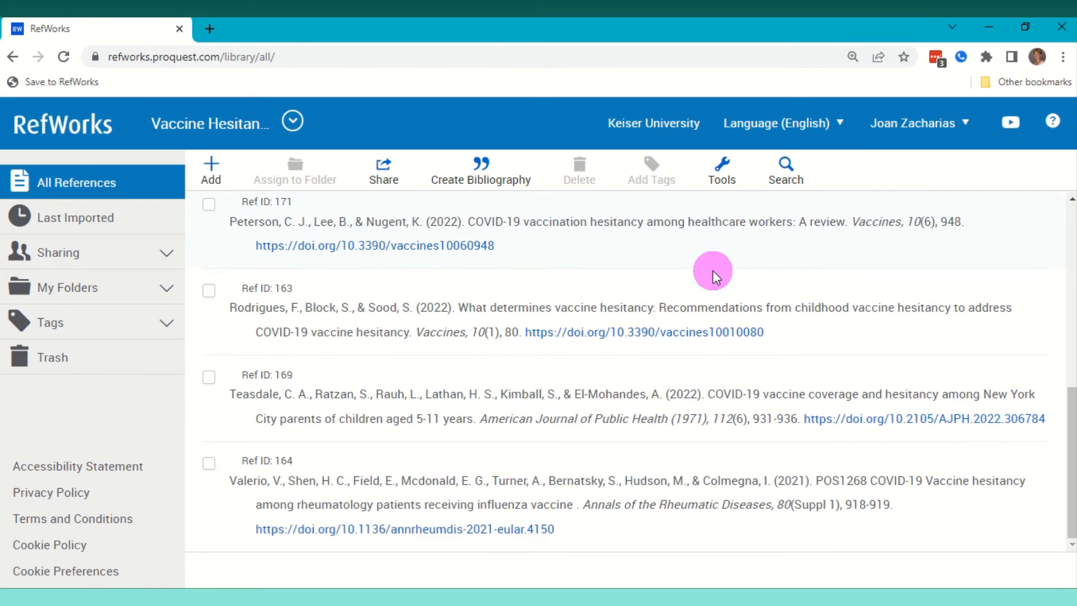
{"action": "scroll", "coordinate": [712, 270], "scroll_direction": "up", "scroll_amount": 4}
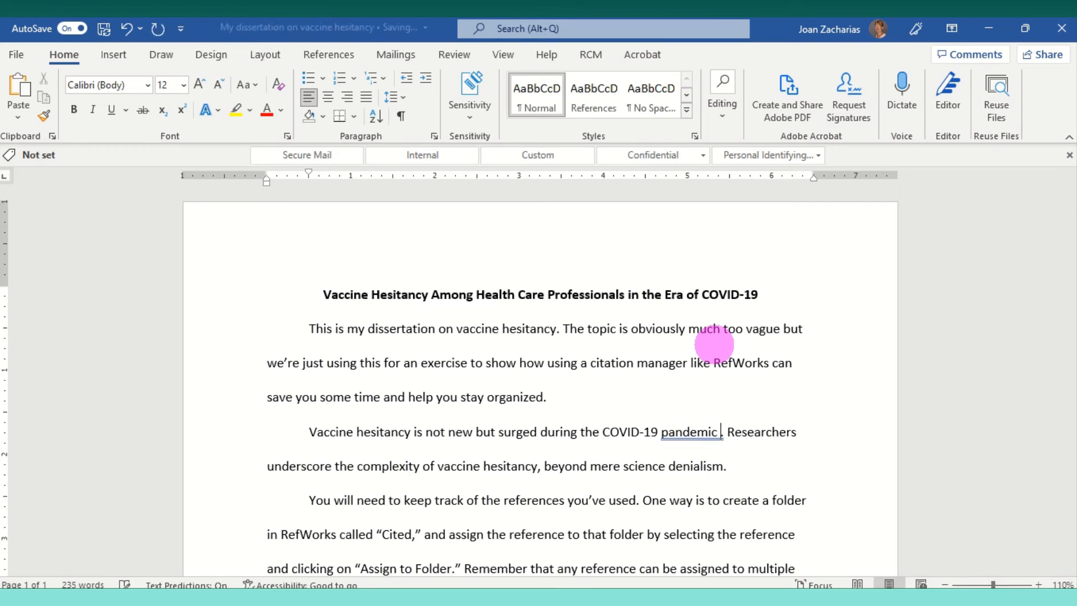
{"action": "mouse_move", "coordinate": [482, 597]}
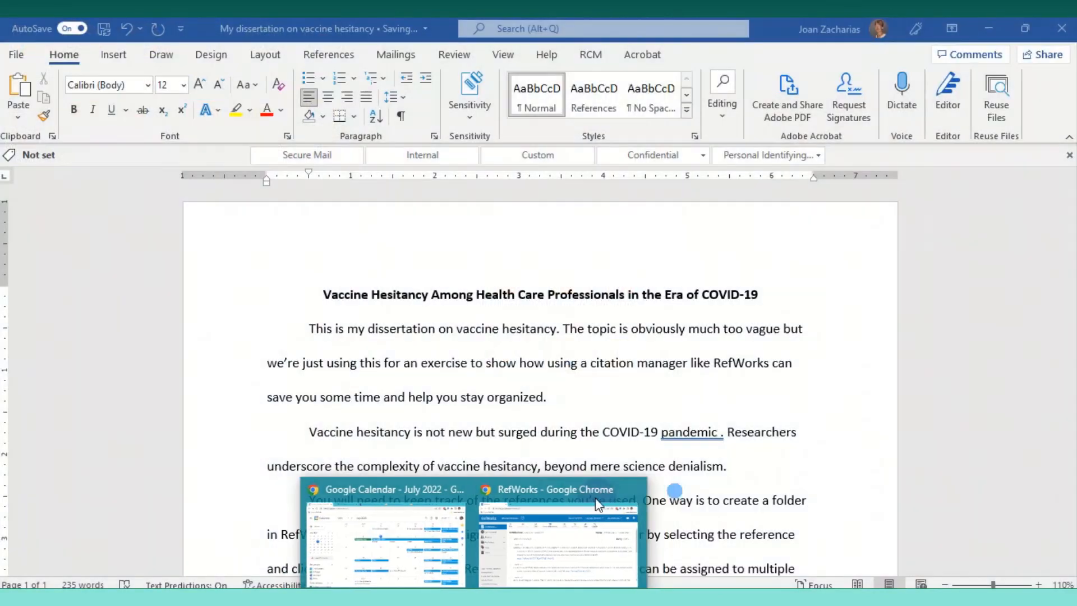
{"action": "left_click", "coordinate": [580, 516]}
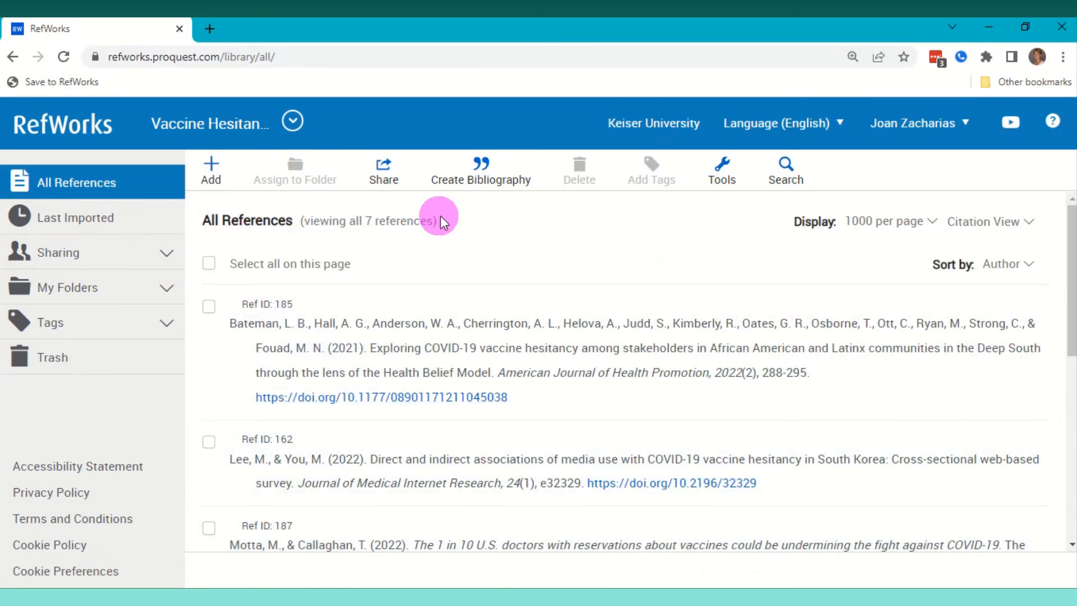
{"action": "left_click", "coordinate": [490, 166]}
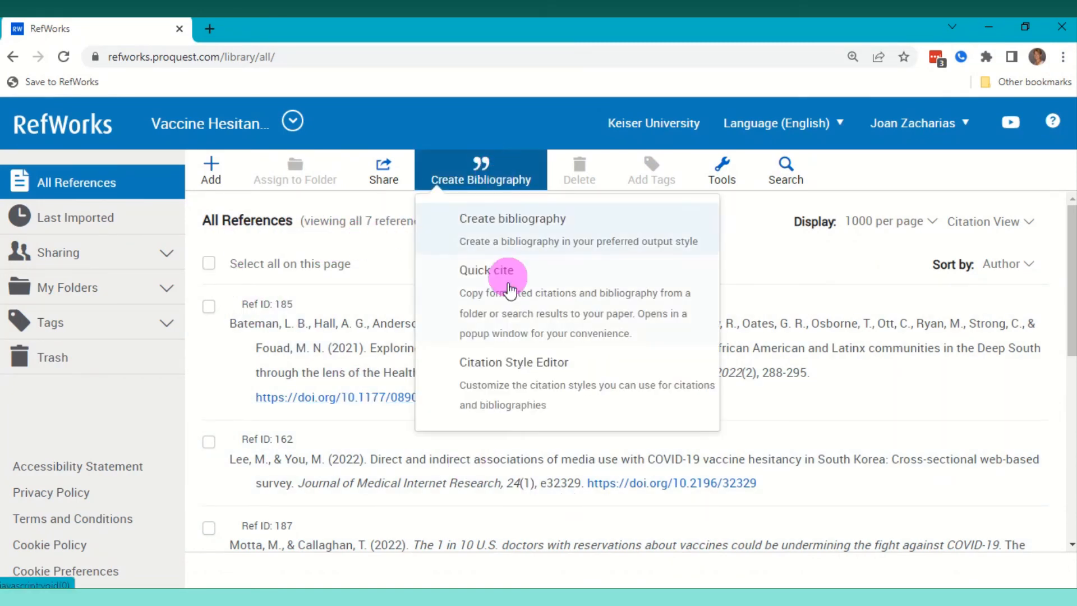
{"action": "left_click", "coordinate": [510, 317]}
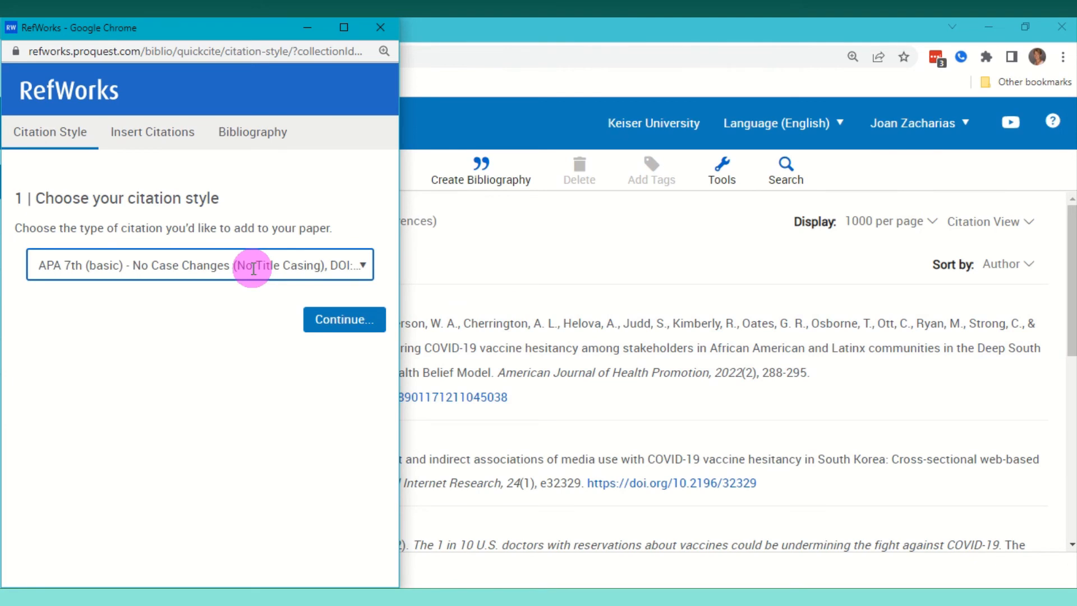
{"action": "left_click", "coordinate": [354, 320]}
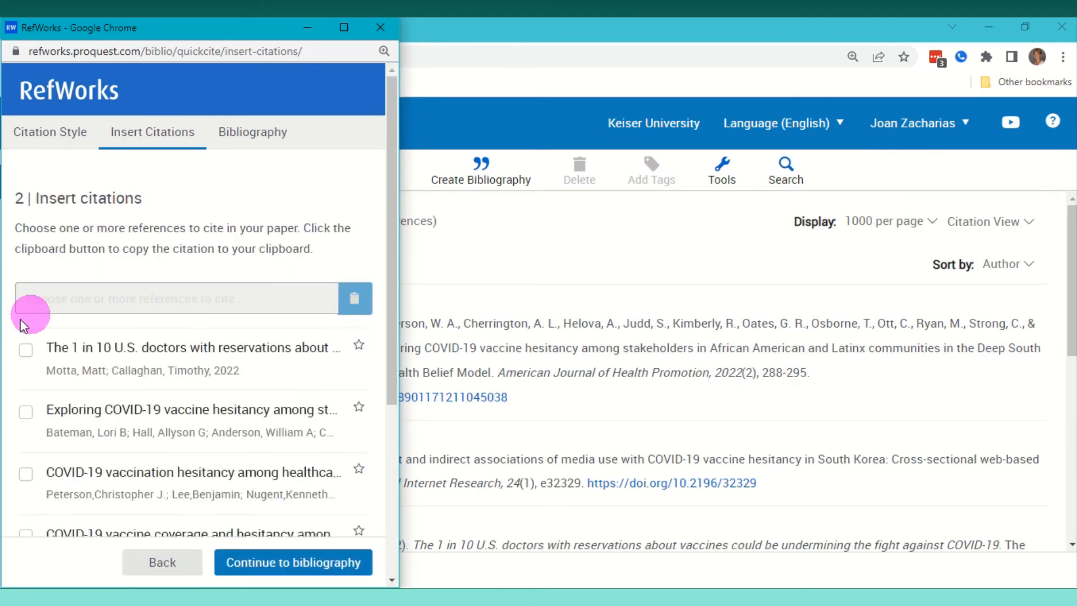
- Select the reference "The 1 in 10 U.S. doctors with reservations about vaccines" in Quick Cite and copy its in-text citation
{"action": "mouse_move", "coordinate": [26, 348]}
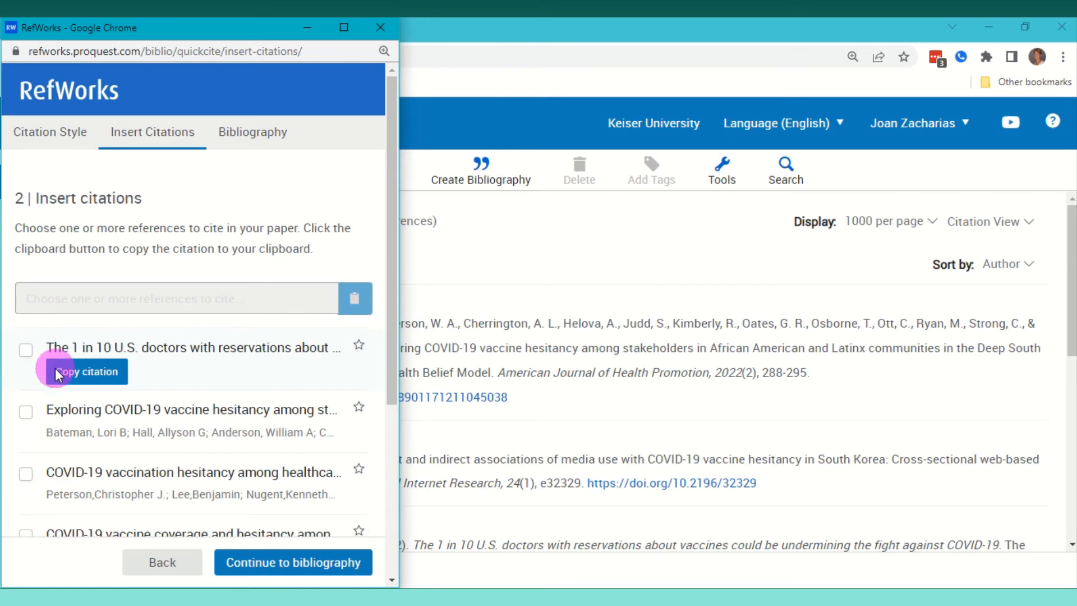
{"action": "left_click", "coordinate": [26, 349]}
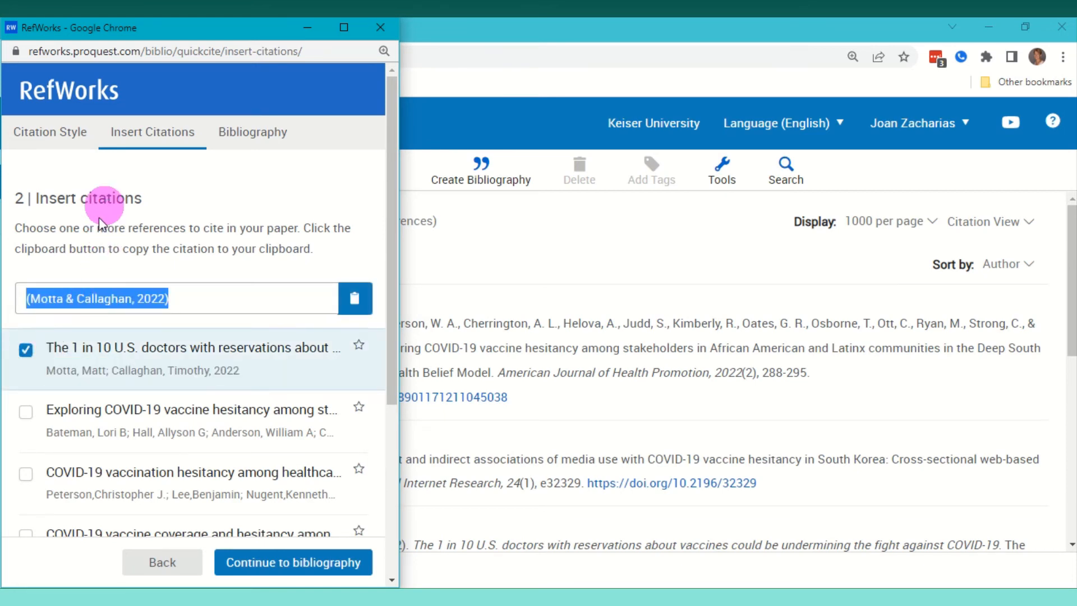
{"action": "left_click", "coordinate": [356, 300]}
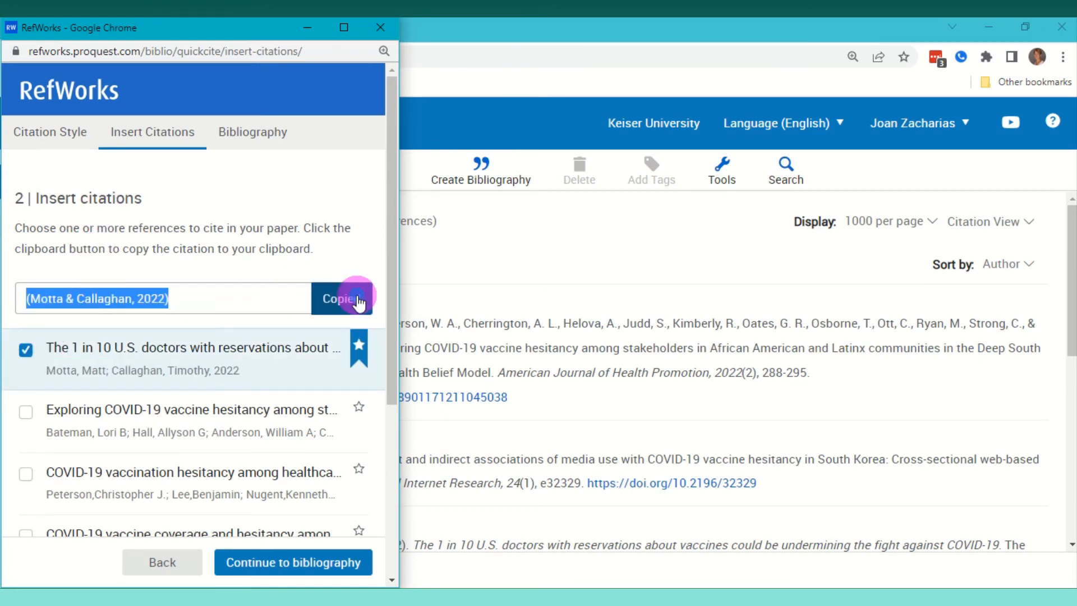
{"action": "mouse_move", "coordinate": [360, 360]}
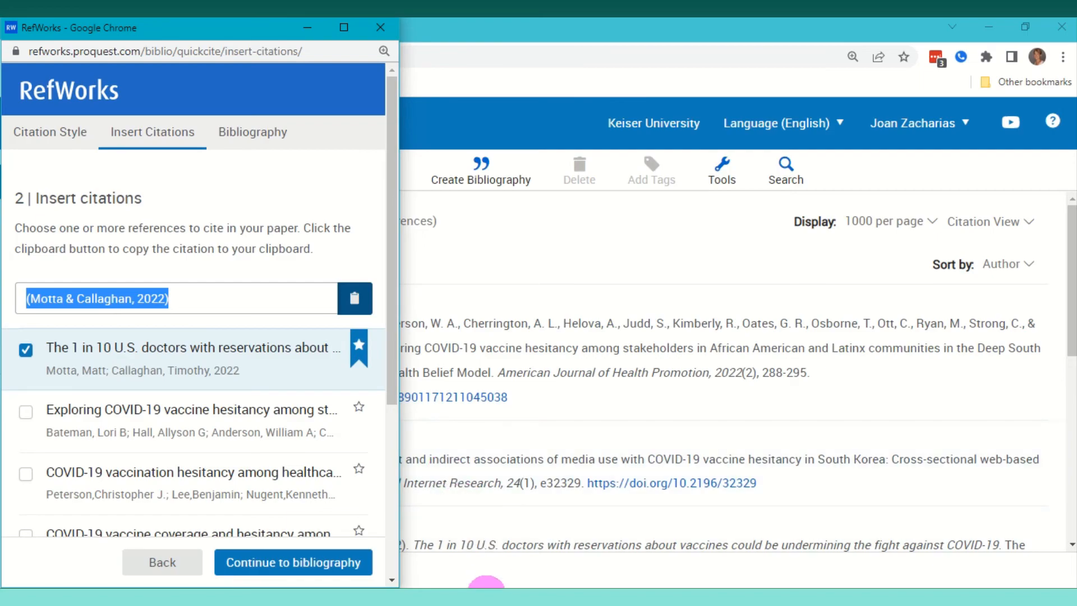
- Switch to the Word dissertation and paste the copied citation as plain text after "COVID-19 pandemic"
{"action": "key", "text": "alt+Tab"}
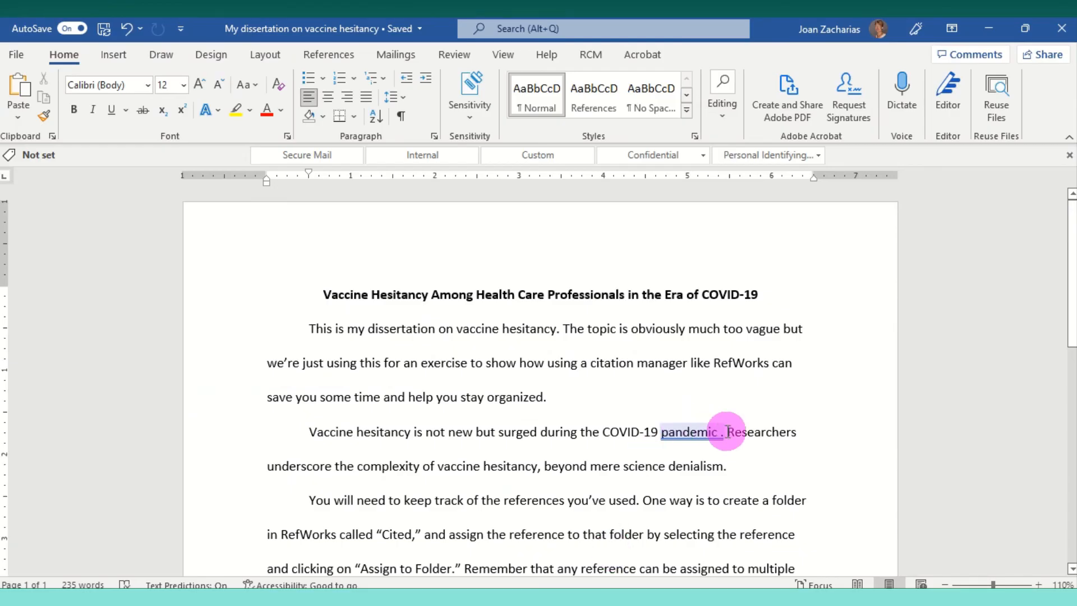
{"action": "left_click", "coordinate": [718, 435]}
{"action": "right_click", "coordinate": [718, 435]}
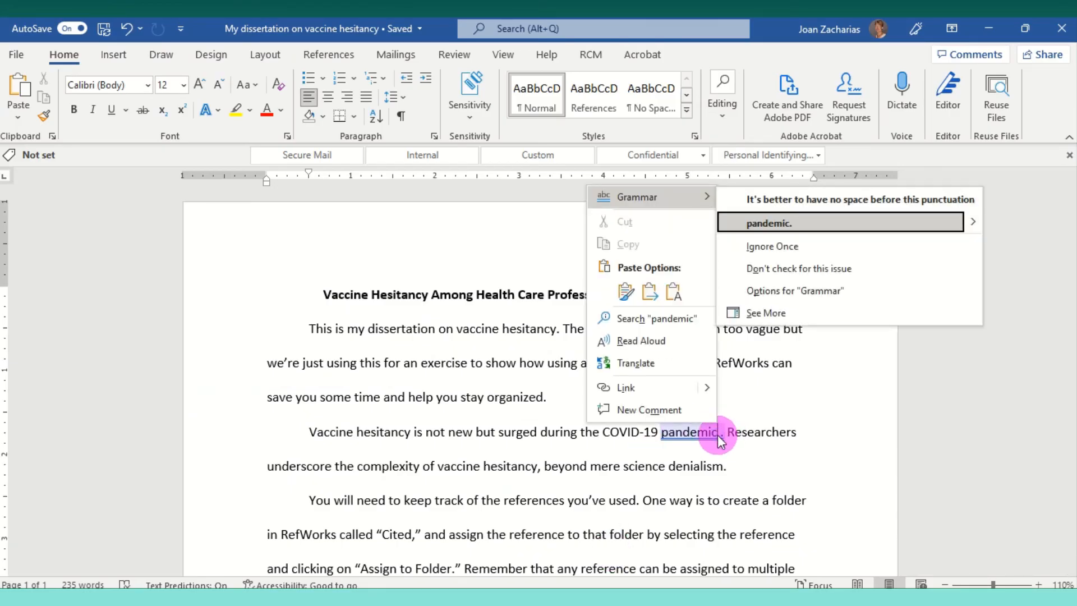
{"action": "left_click", "coordinate": [624, 293]}
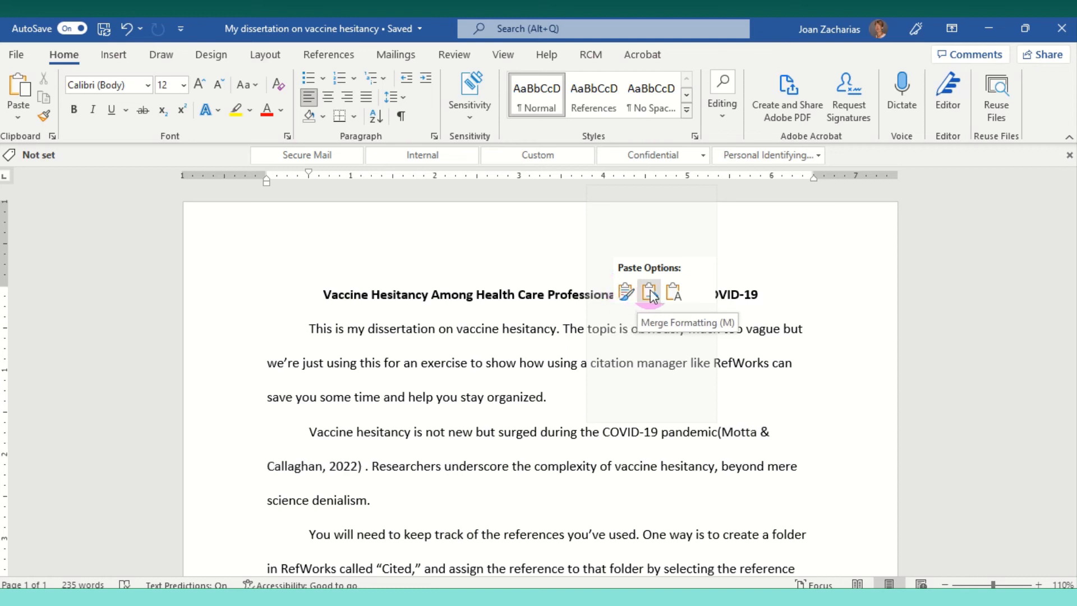
{"action": "left_click", "coordinate": [674, 295]}
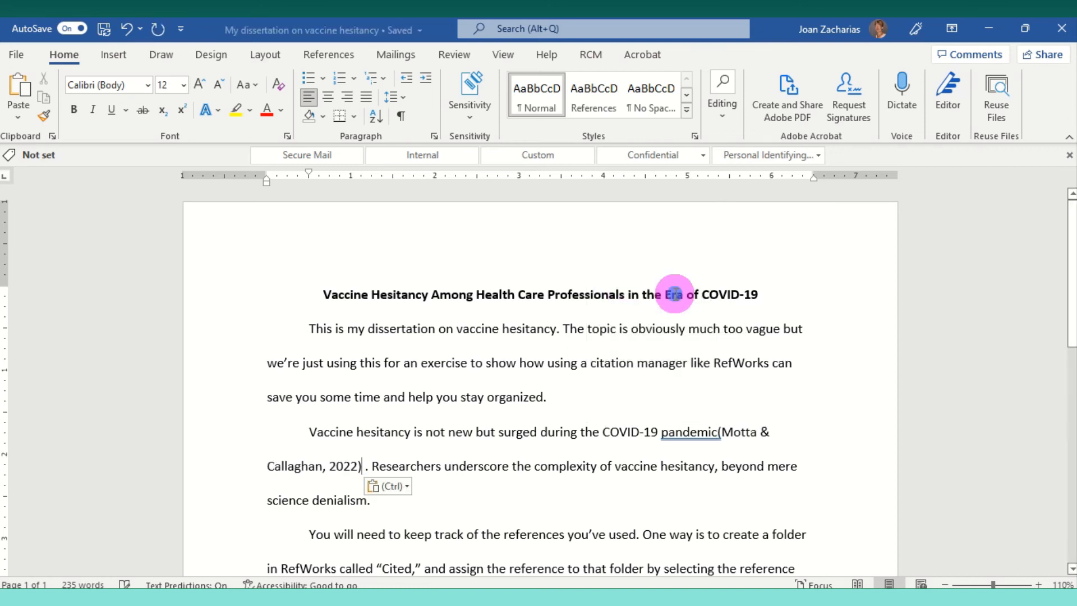
- Add a space between "pandemic" and the citation, remove the extra space before the period, and put the cursor after "science denialism"
{"action": "left_click", "coordinate": [717, 430]}
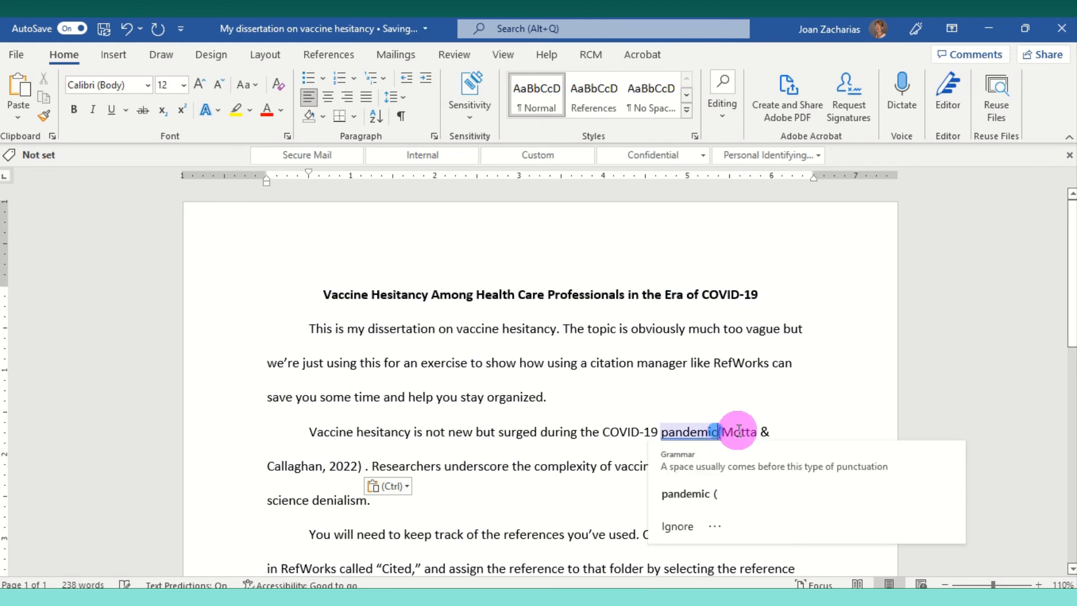
{"action": "left_click", "coordinate": [706, 492]}
{"action": "left_click", "coordinate": [361, 465]}
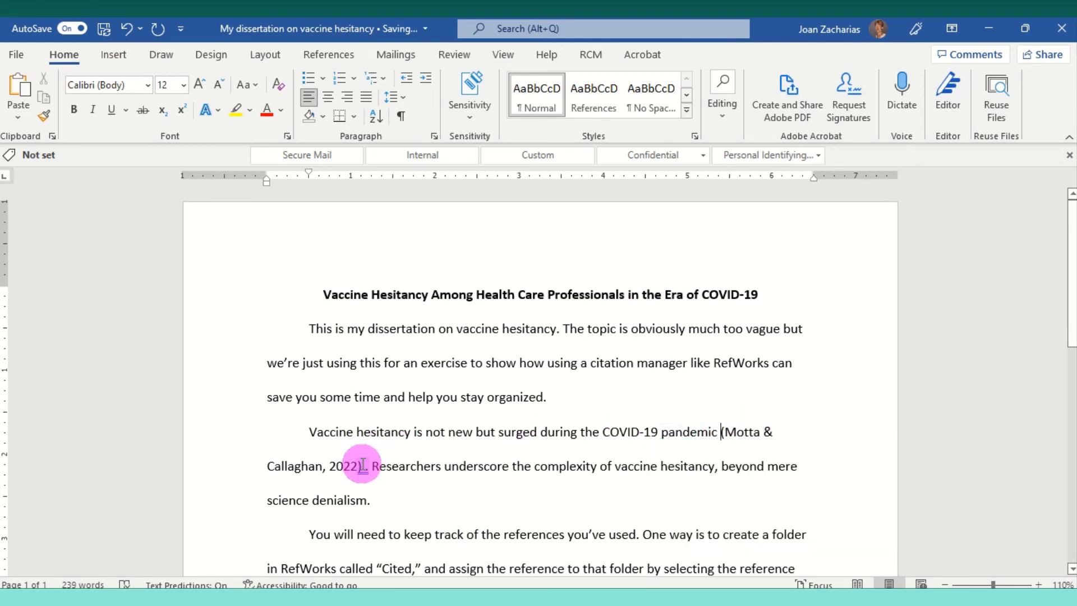
{"action": "key", "text": "Delete"}
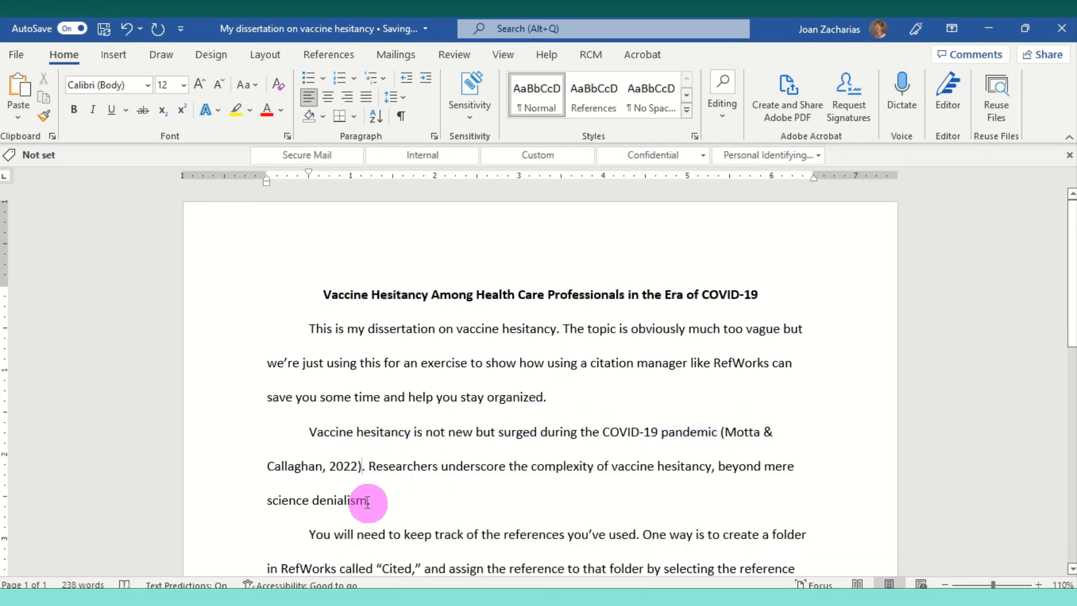
{"action": "left_click", "coordinate": [366, 500]}
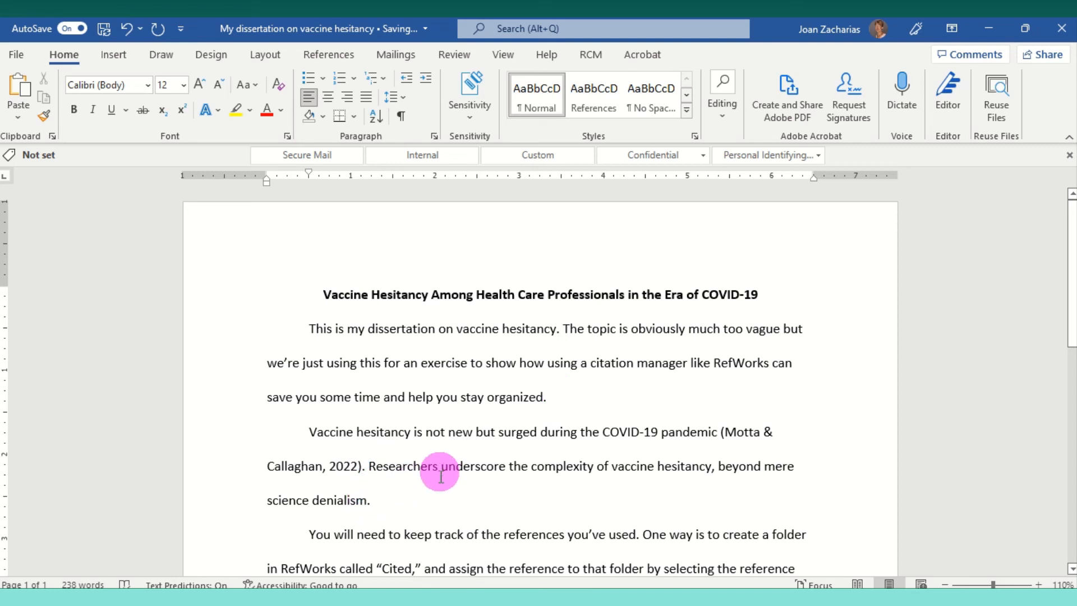
- In Quick Cite, select only the Deep South stakeholders, healthcare workers review and New York City parents references and copy their combined citation
{"action": "left_click", "coordinate": [472, 597]}
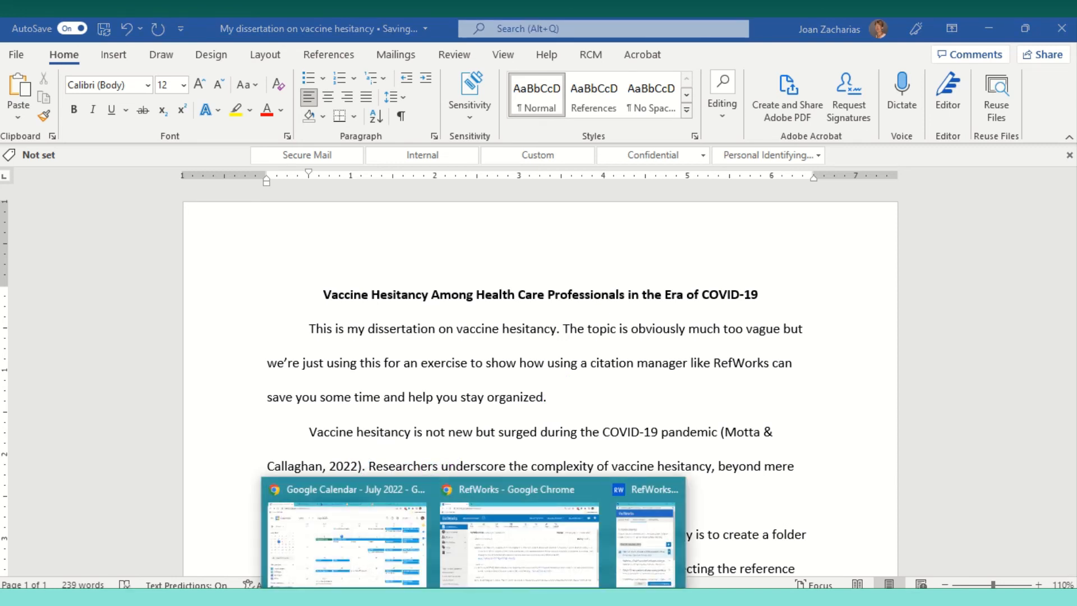
{"action": "left_click", "coordinate": [620, 543]}
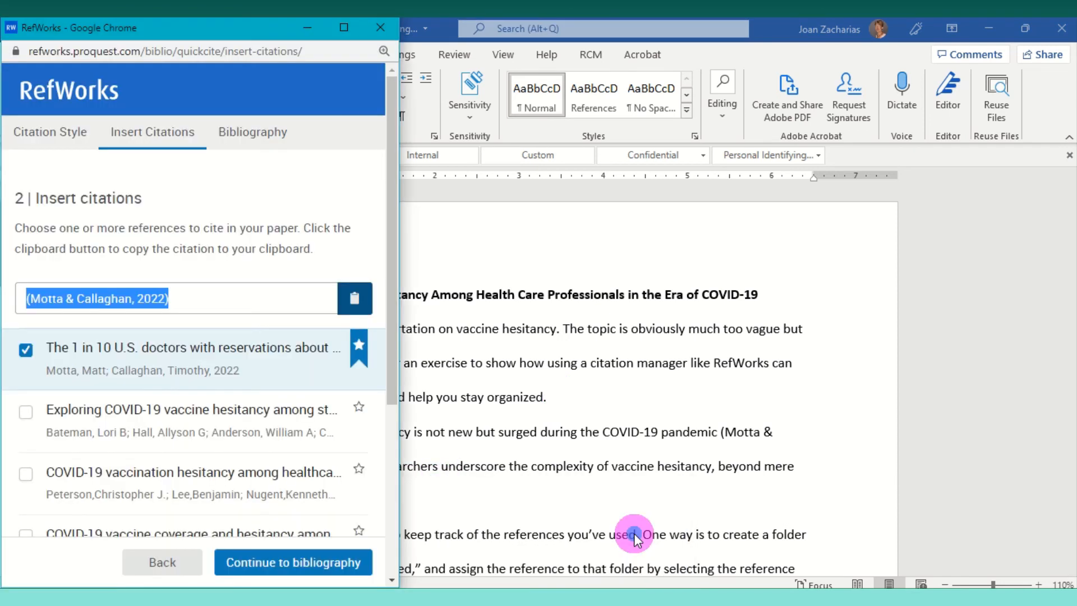
{"action": "left_click", "coordinate": [26, 348]}
{"action": "left_click", "coordinate": [25, 411]}
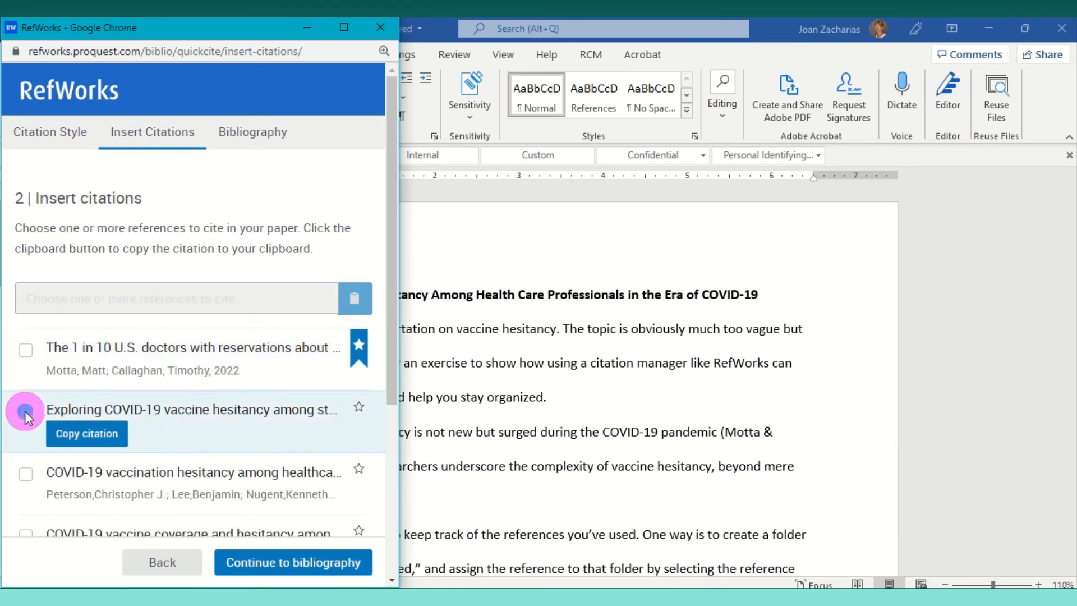
{"action": "left_click", "coordinate": [25, 474]}
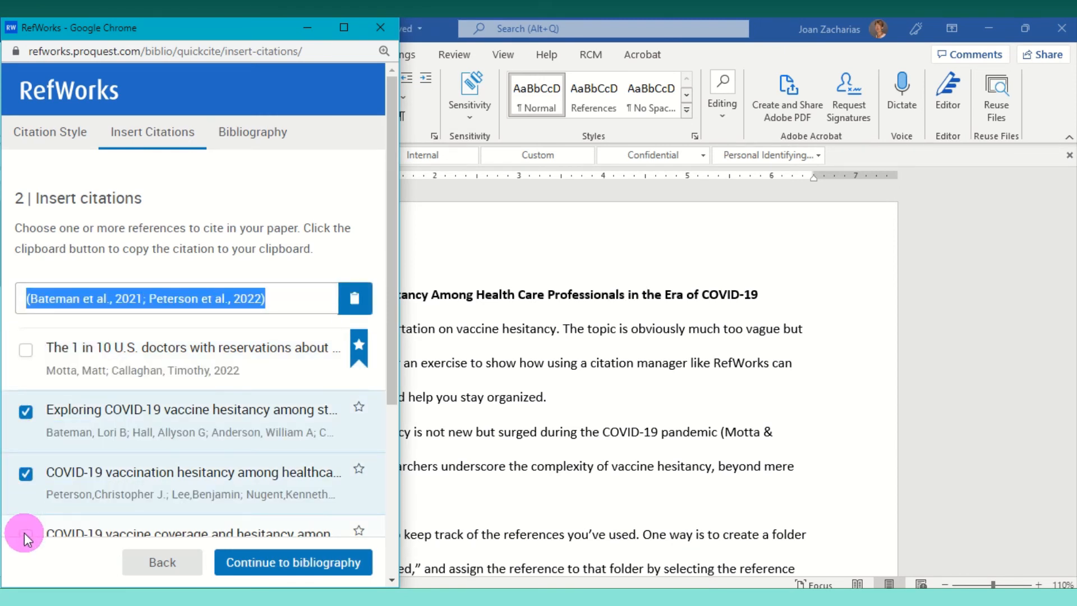
{"action": "left_click", "coordinate": [25, 536]}
{"action": "left_click", "coordinate": [359, 299]}
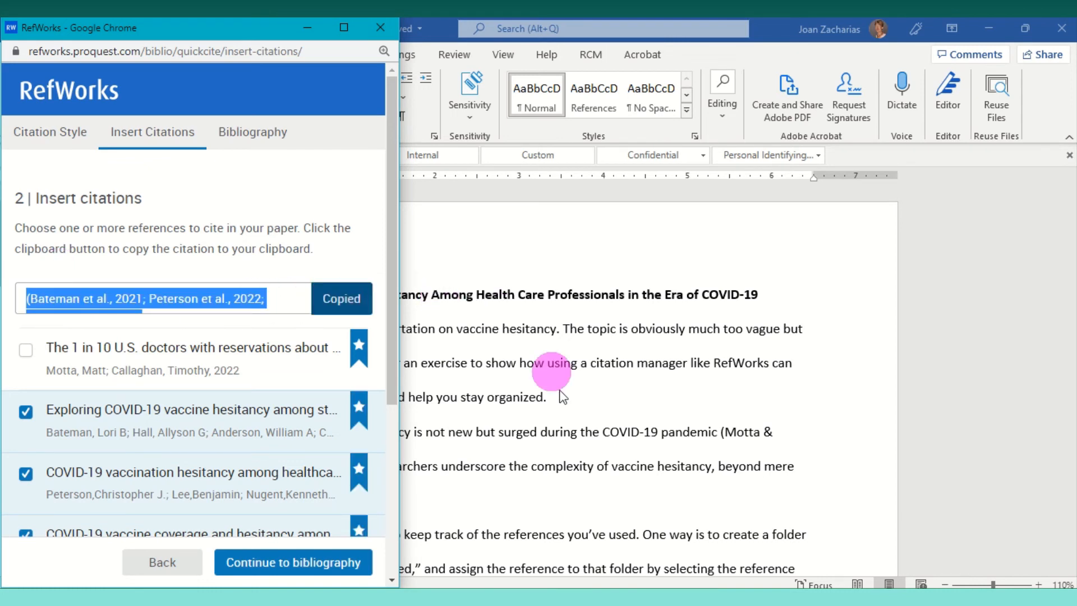
- Switch back to Word and paste the combined three-source citation between "science denialism" and the period
{"action": "left_click", "coordinate": [579, 466]}
{"action": "left_click_drag", "start_coordinate": [312, 499], "coordinate": [373, 500]}
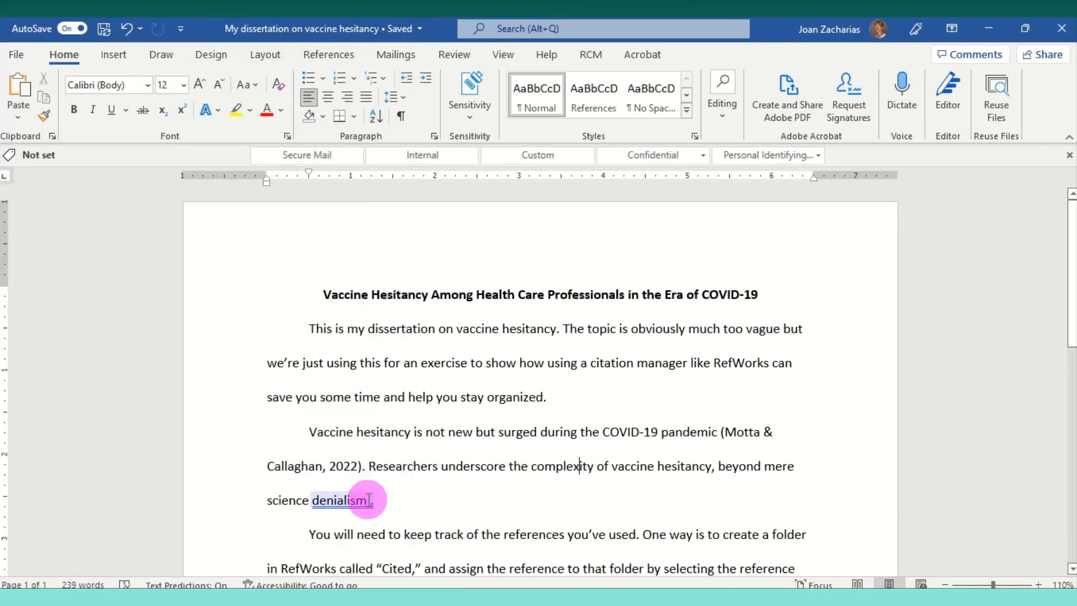
{"action": "left_click", "coordinate": [369, 499]}
{"action": "right_click", "coordinate": [368, 500]}
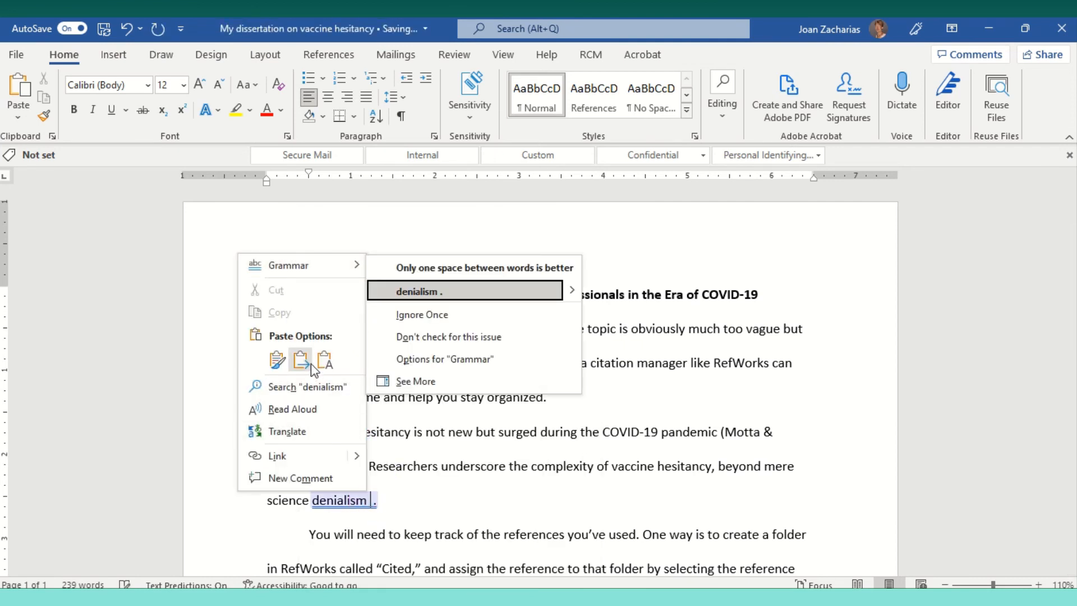
{"action": "left_click", "coordinate": [308, 362]}
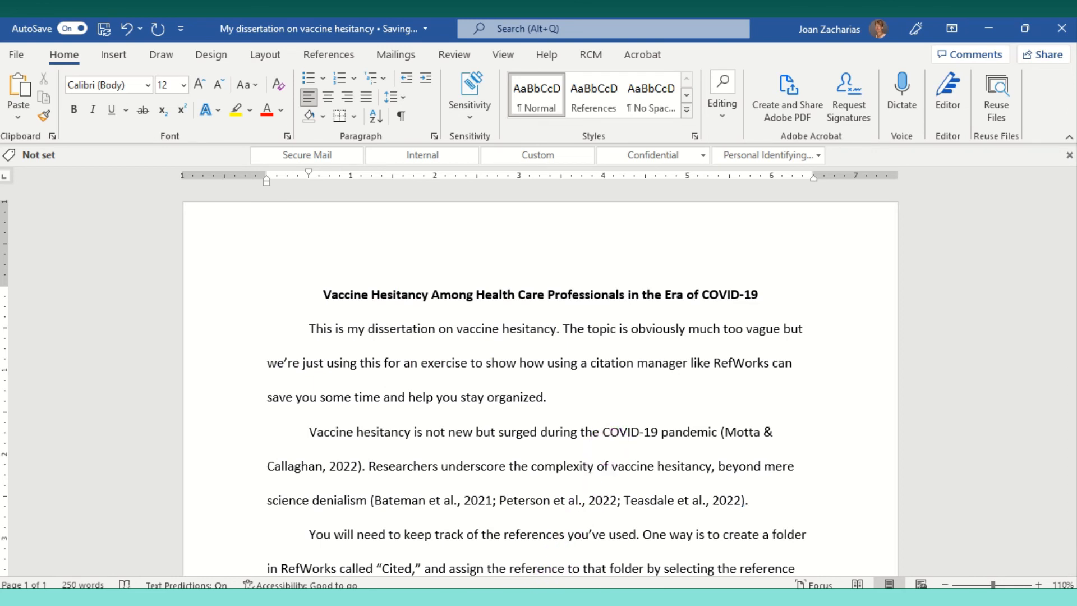
- Switch to RefWorks and assign the references with Ref IDs 185, 162, 187 and 171 to the Cited folder
{"action": "mouse_move", "coordinate": [511, 595]}
{"action": "left_click", "coordinate": [517, 539]}
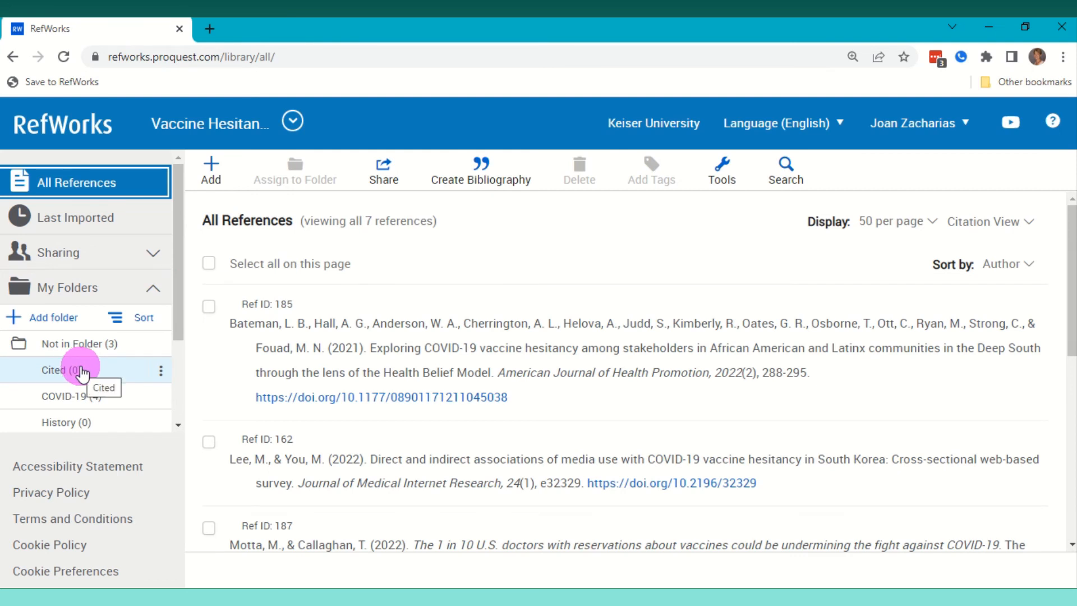
{"action": "left_click", "coordinate": [208, 306]}
{"action": "left_click", "coordinate": [209, 440]}
{"action": "left_click", "coordinate": [206, 529]}
{"action": "scroll", "coordinate": [348, 431], "scroll_direction": "down", "scroll_amount": 3}
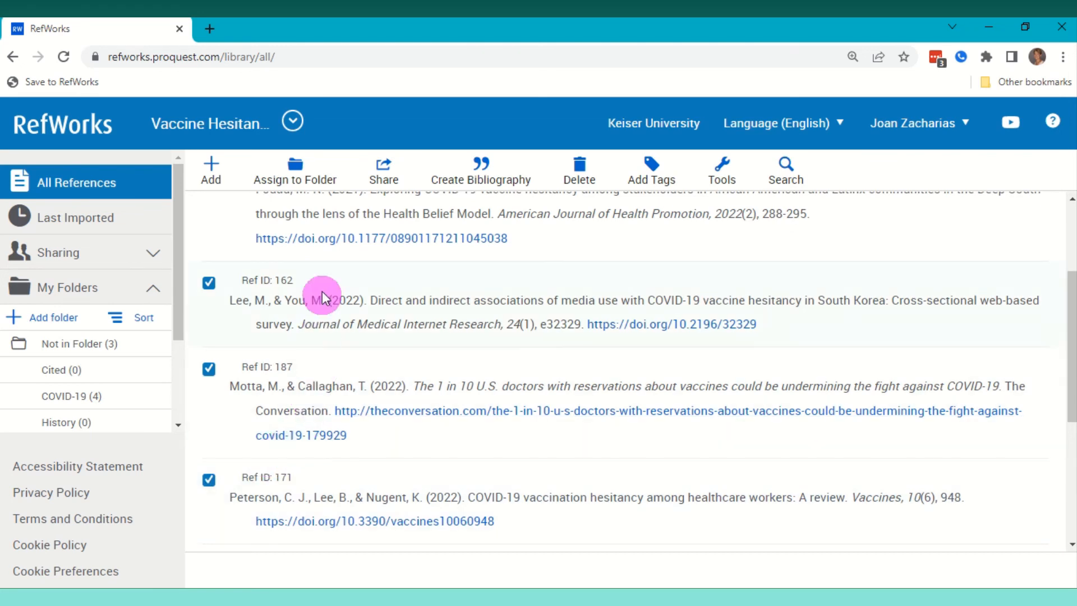
{"action": "left_click", "coordinate": [312, 189]}
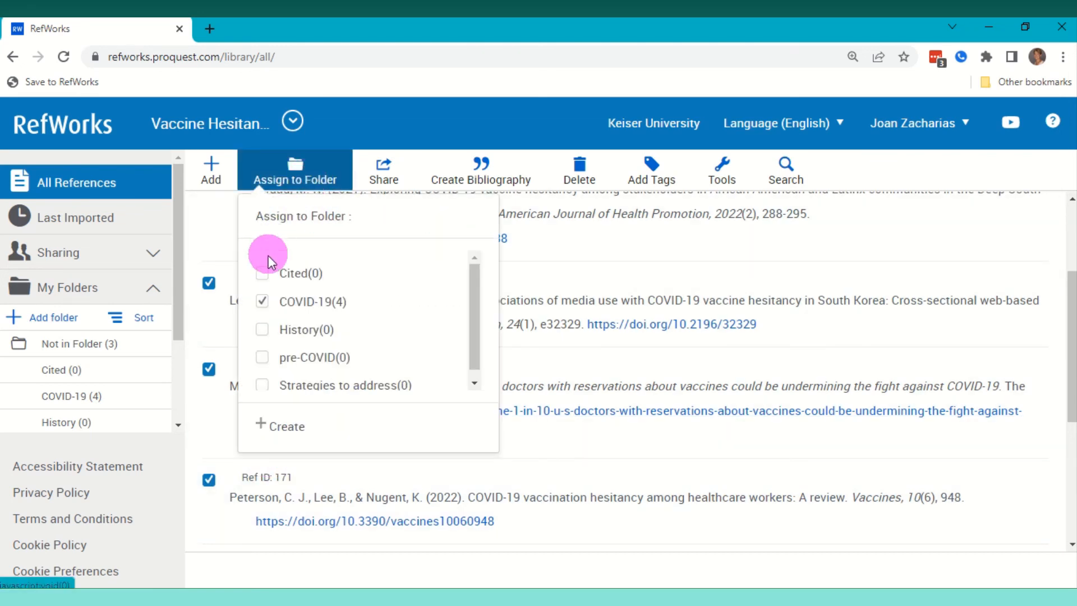
{"action": "left_click", "coordinate": [264, 279]}
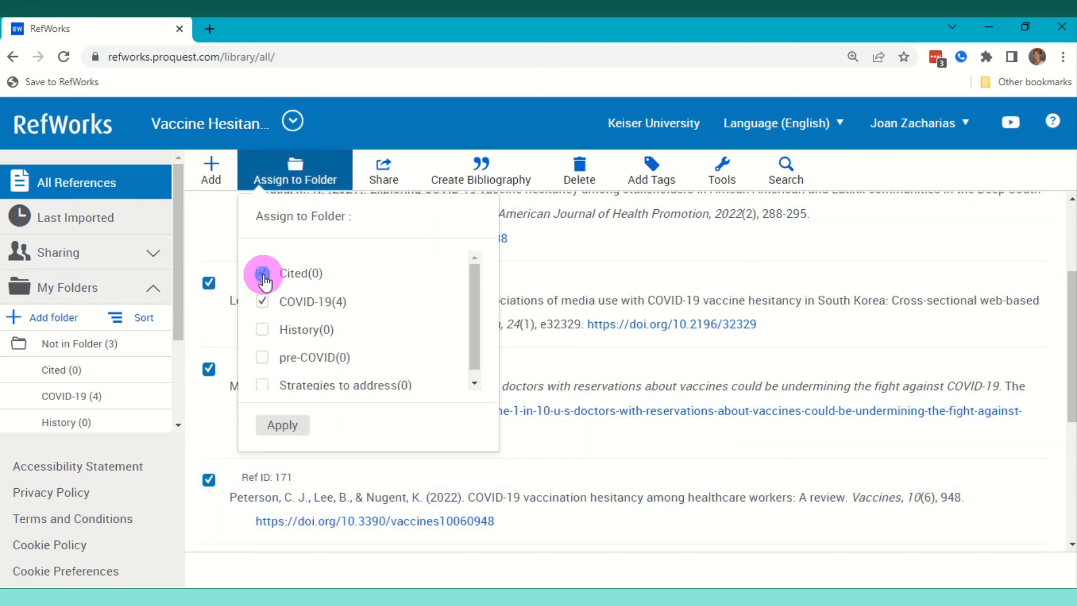
{"action": "left_click", "coordinate": [275, 420]}
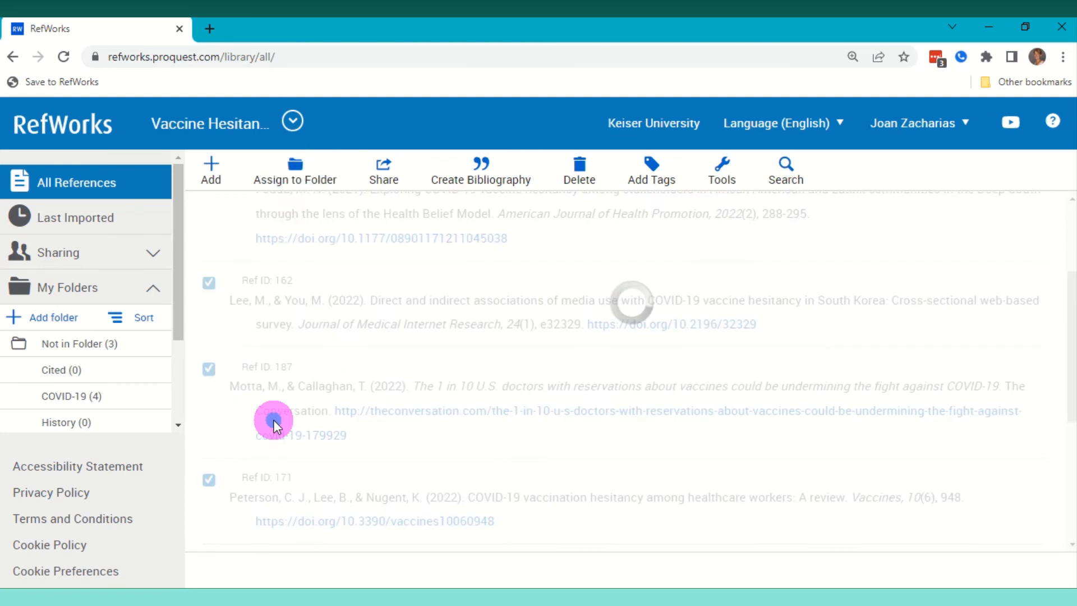
- Open the Cited folder and view the deletion options for the reference with Ref ID 185, leaving it deselected
{"action": "left_click", "coordinate": [50, 371]}
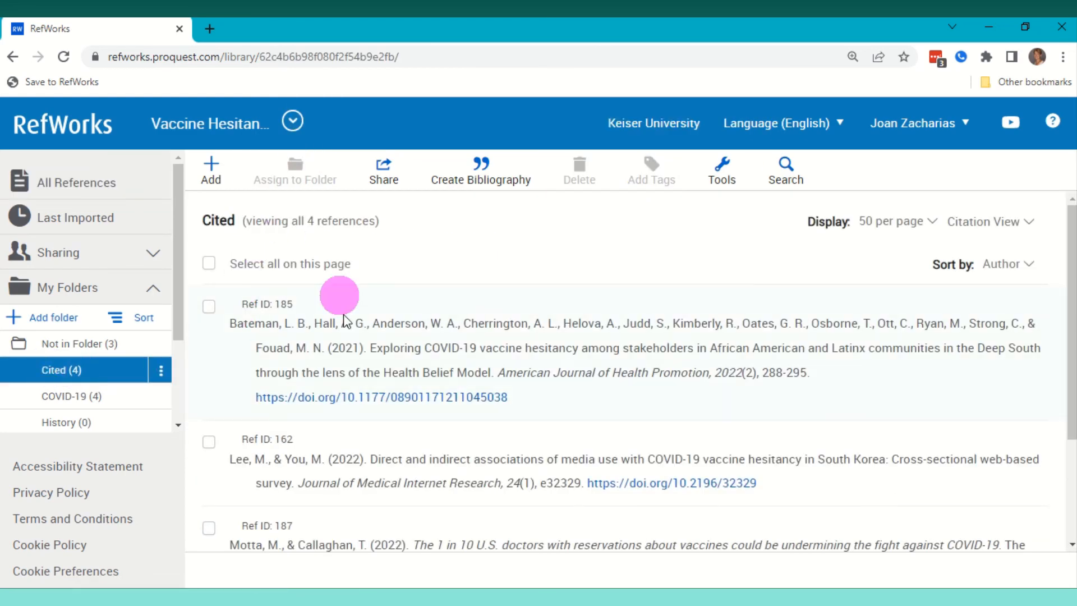
{"action": "left_click", "coordinate": [209, 306]}
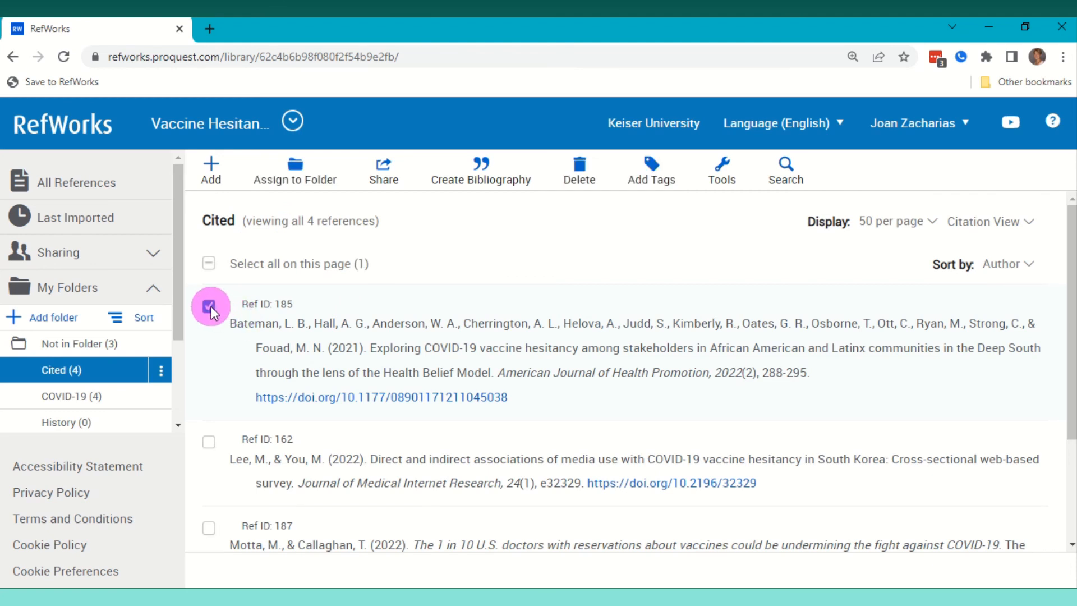
{"action": "left_click", "coordinate": [578, 173]}
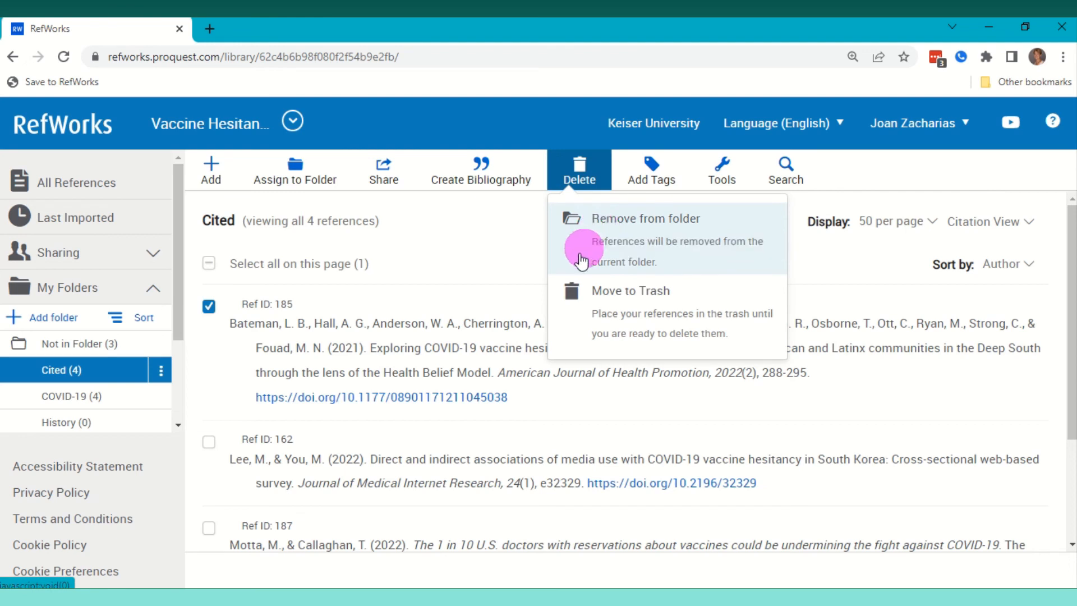
{"action": "left_click", "coordinate": [210, 307]}
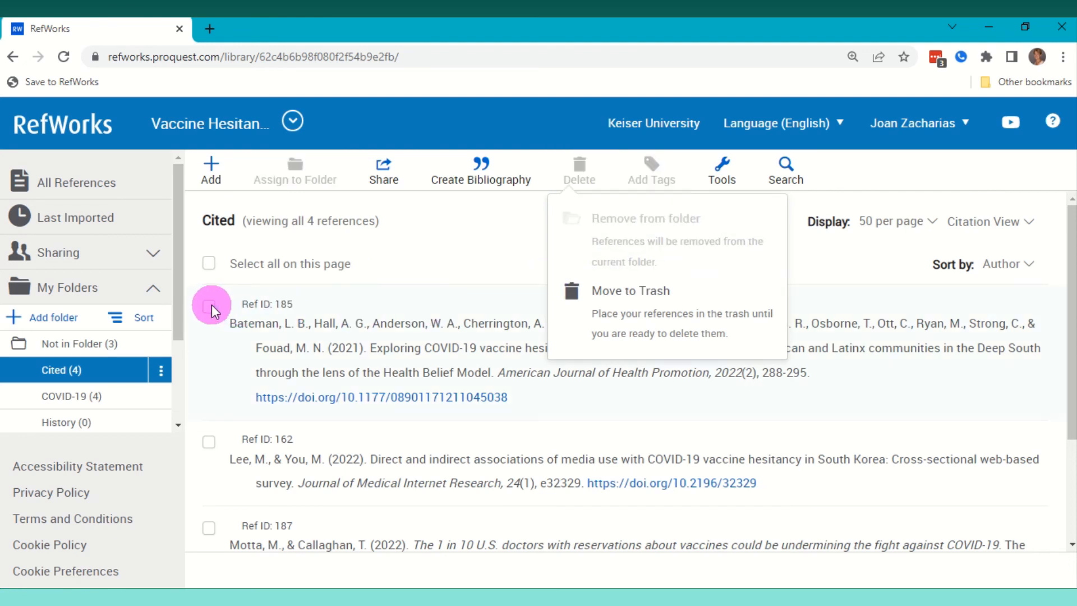
- Create a bibliography from all references in the Cited folder and copy it to the clipboard
{"action": "left_click", "coordinate": [481, 179]}
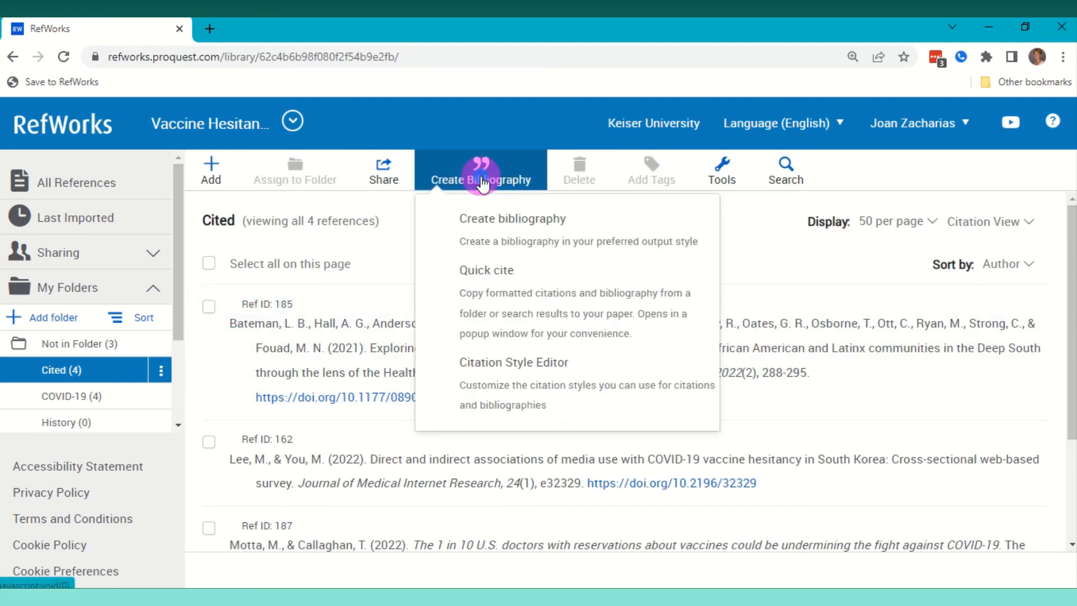
{"action": "left_click", "coordinate": [494, 226]}
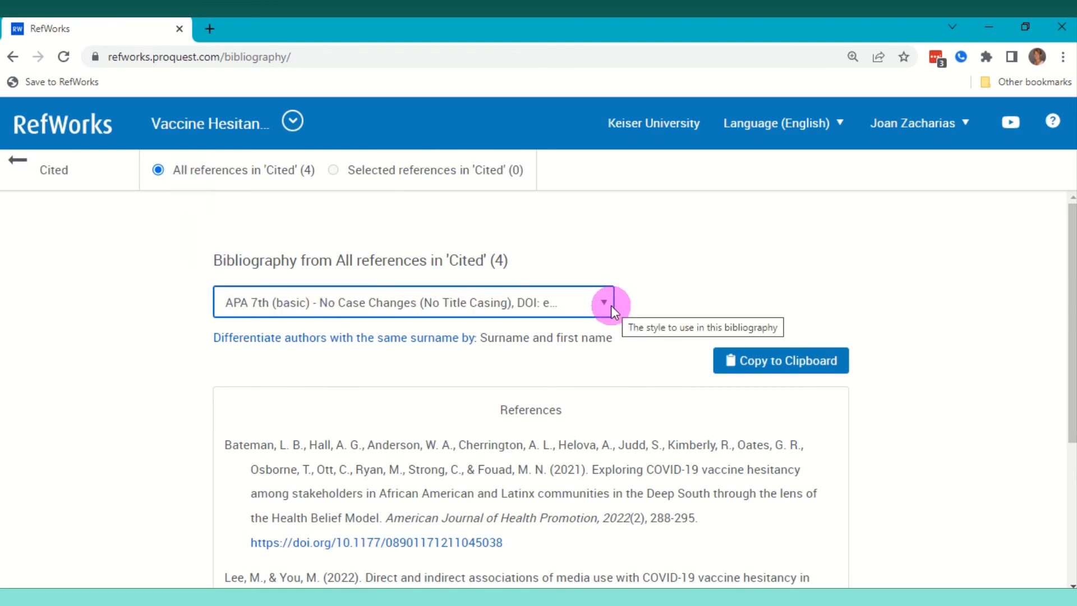
{"action": "scroll", "coordinate": [615, 403], "scroll_direction": "down", "scroll_amount": 3}
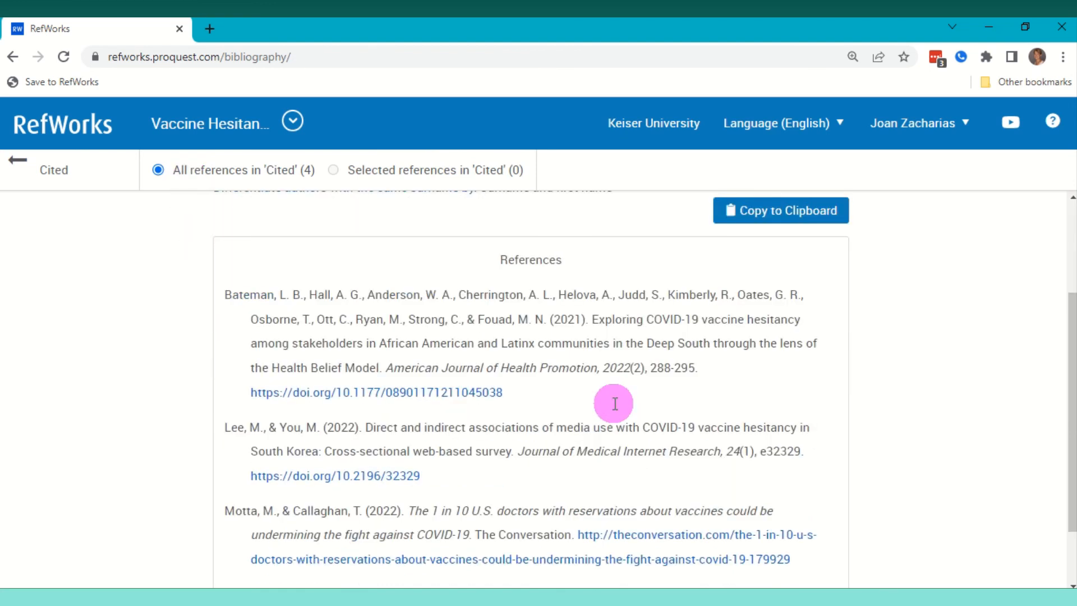
{"action": "scroll", "coordinate": [614, 396], "scroll_direction": "down", "scroll_amount": 2}
{"action": "scroll", "coordinate": [612, 395], "scroll_direction": "up", "scroll_amount": 5}
{"action": "left_click", "coordinate": [785, 361]}
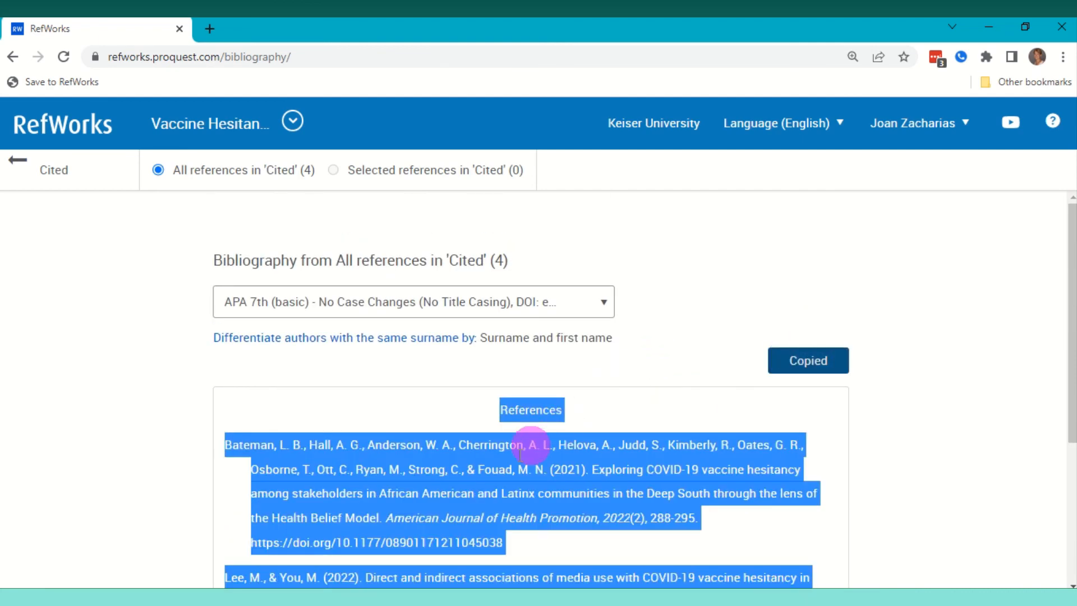
- Switch to Word, insert a page break after the last paragraph, and paste the bibliography on the new page with Merge Formatting
{"action": "left_click", "coordinate": [501, 598]}
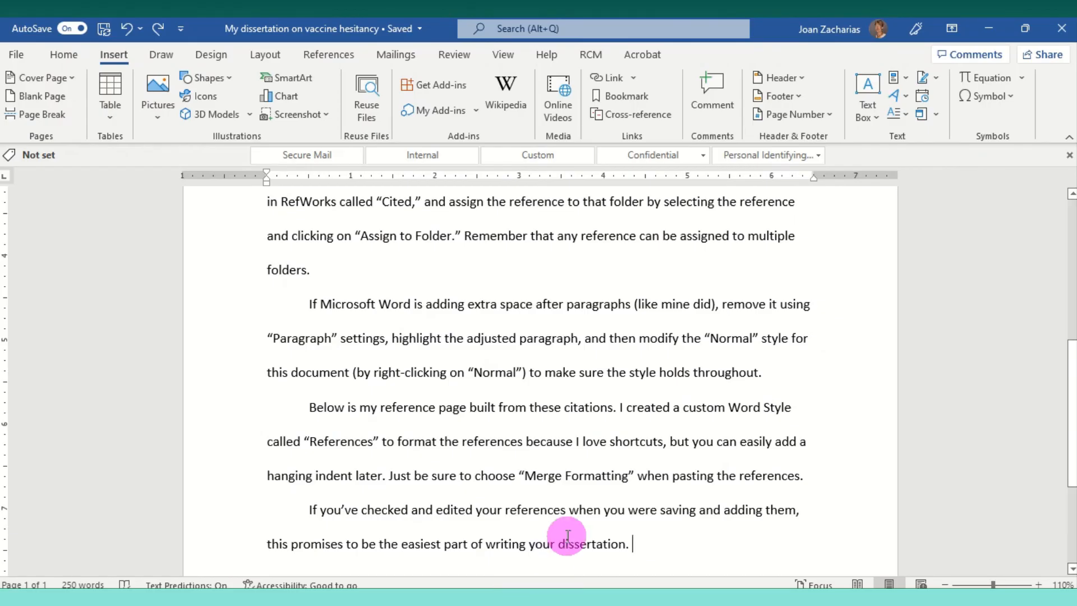
{"action": "left_click", "coordinate": [45, 115]}
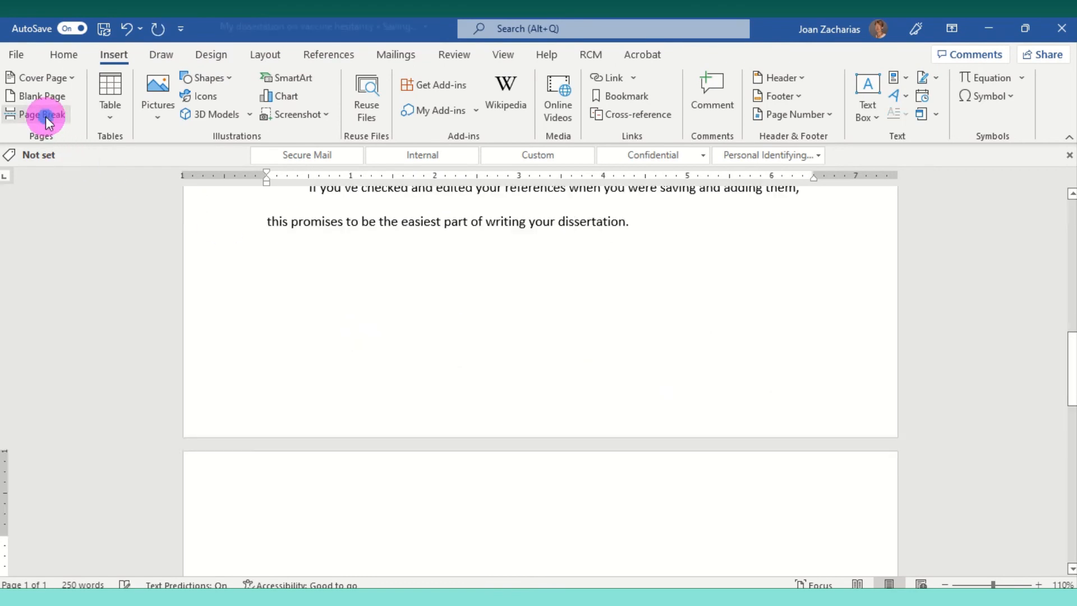
{"action": "right_click", "coordinate": [271, 540]}
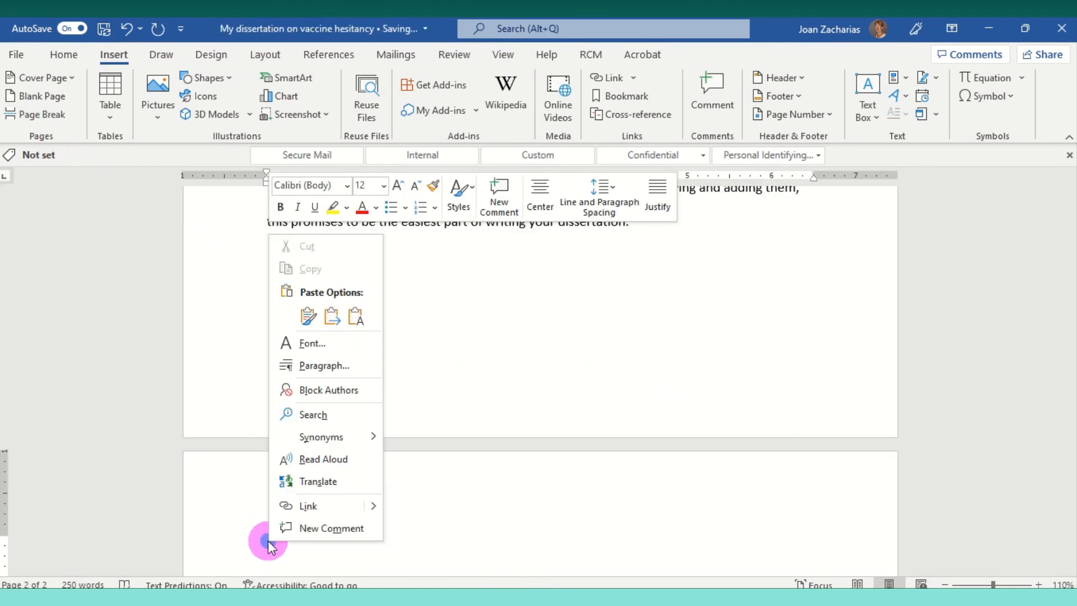
{"action": "left_click", "coordinate": [308, 317]}
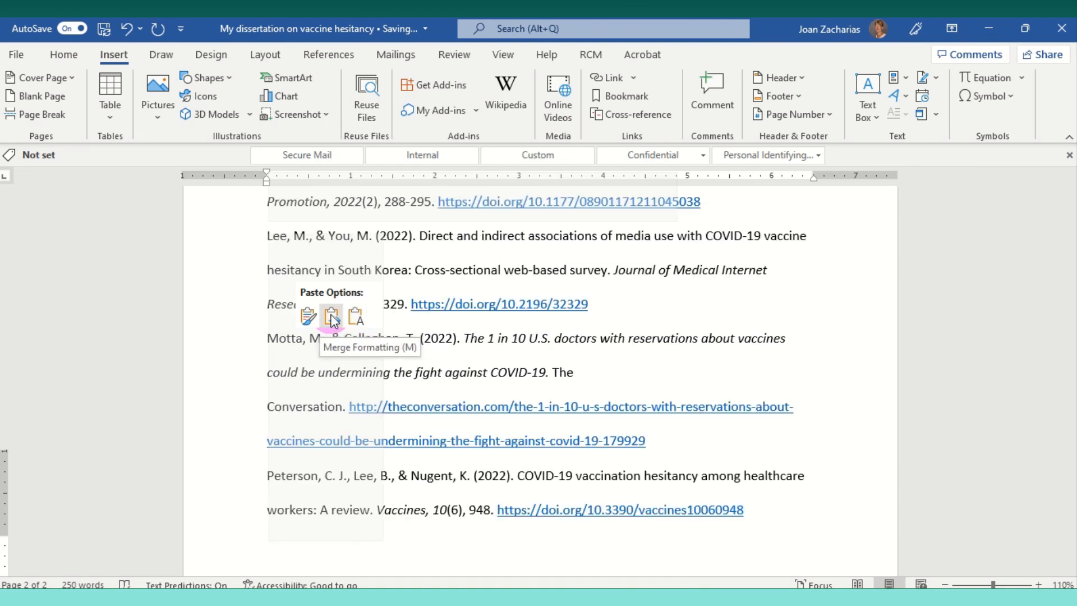
{"action": "left_click", "coordinate": [329, 317]}
- Make the "References" heading above the pasted bibliography bold and centered
{"action": "scroll", "coordinate": [321, 297], "scroll_direction": "up", "scroll_amount": 3}
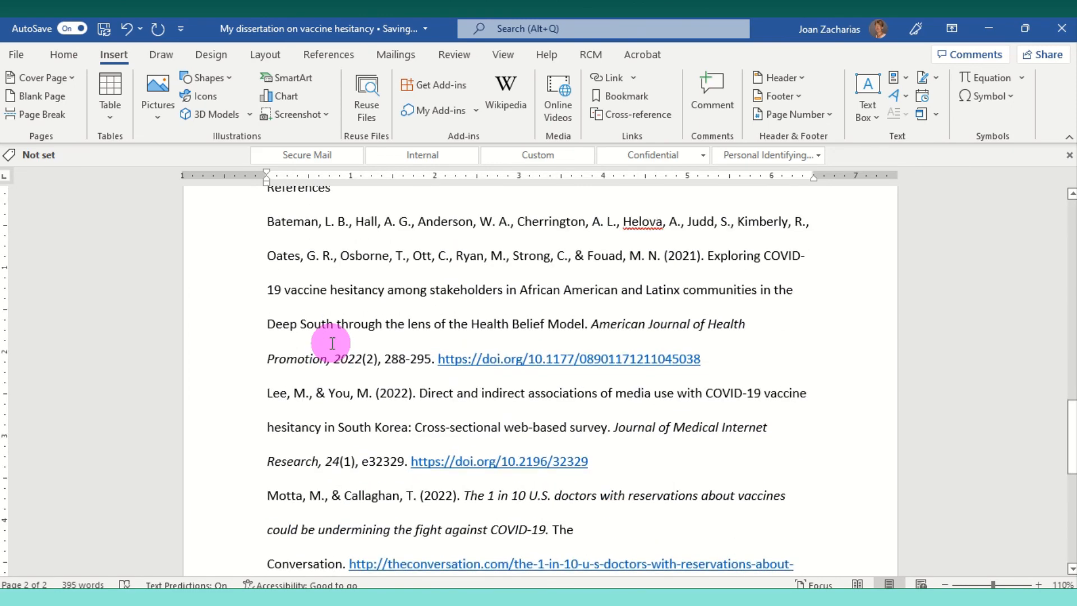
{"action": "left_click_drag", "start_coordinate": [267, 274], "coordinate": [337, 275]}
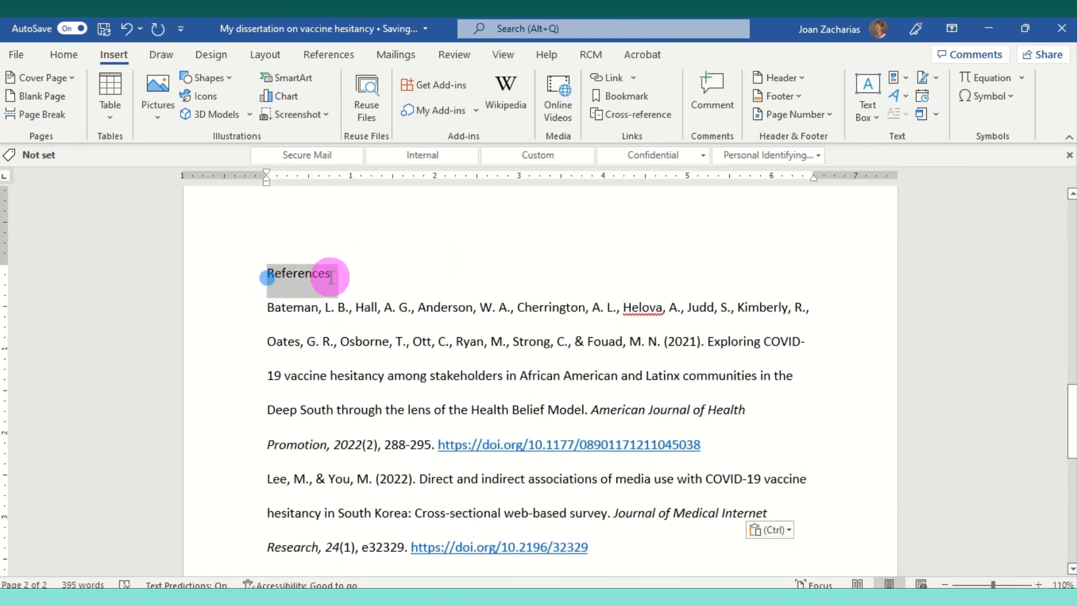
{"action": "left_click", "coordinate": [340, 250]}
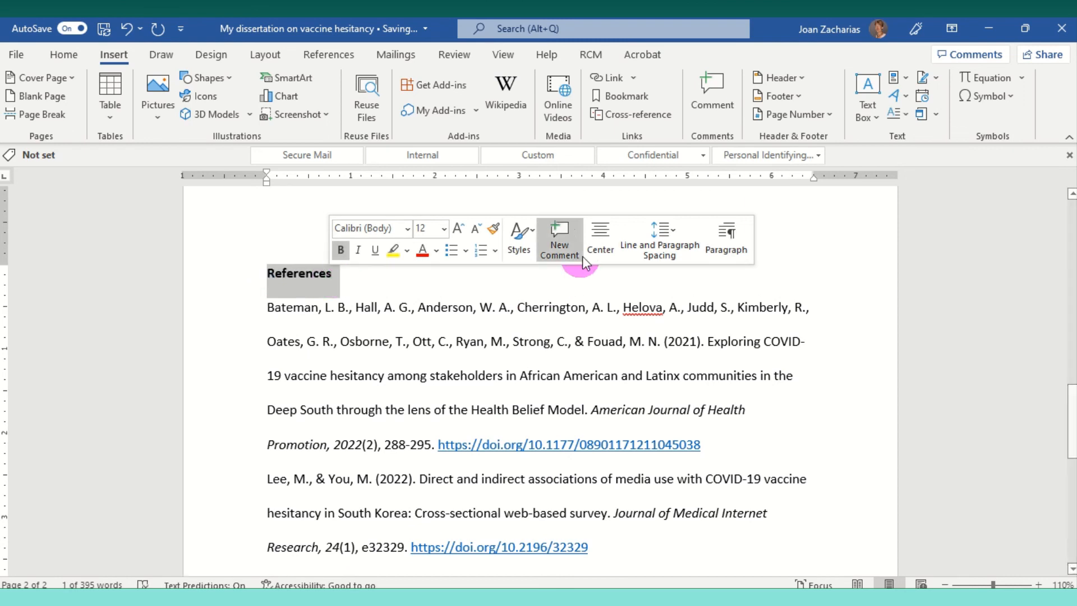
{"action": "left_click", "coordinate": [595, 245]}
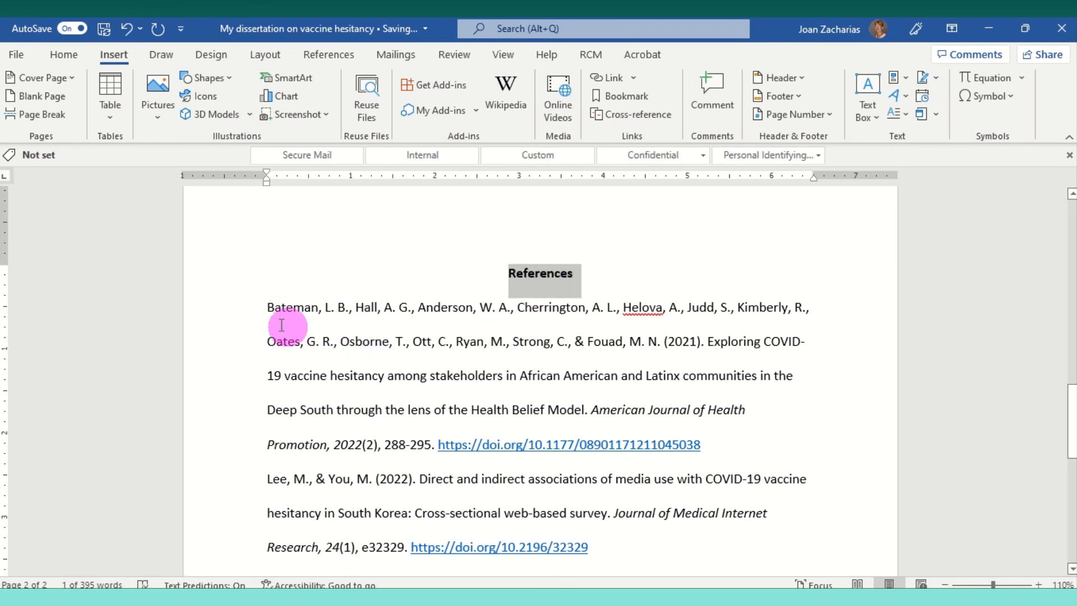
- Apply a 0.5" hanging indent to all reference entries below the "References" heading
{"action": "left_click", "coordinate": [264, 308]}
{"action": "left_click_drag", "start_coordinate": [297, 324], "coordinate": [588, 572]}
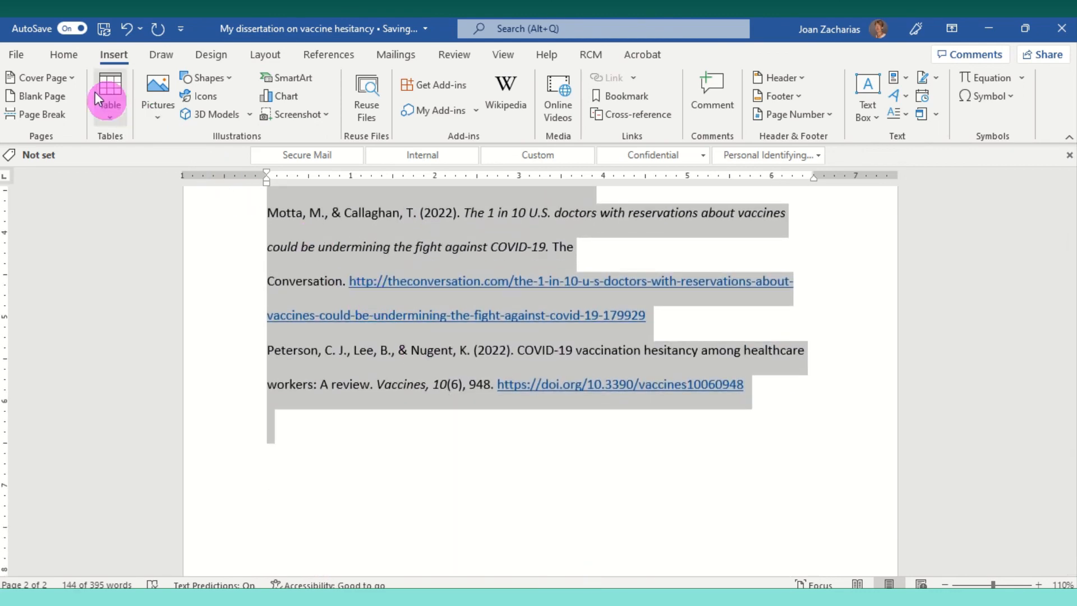
{"action": "left_click", "coordinate": [60, 53]}
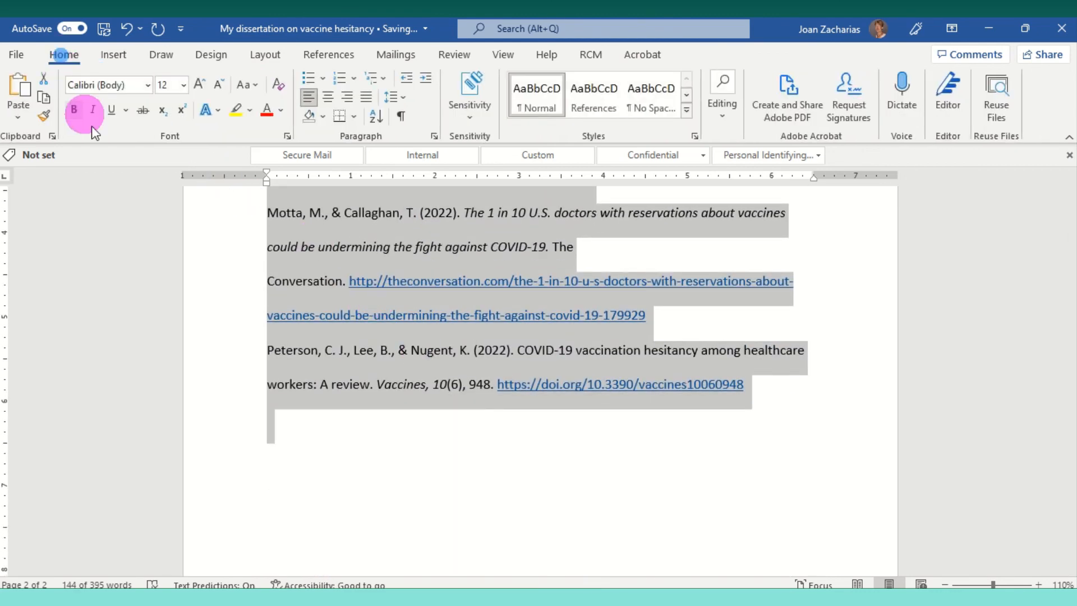
{"action": "left_click", "coordinate": [434, 136]}
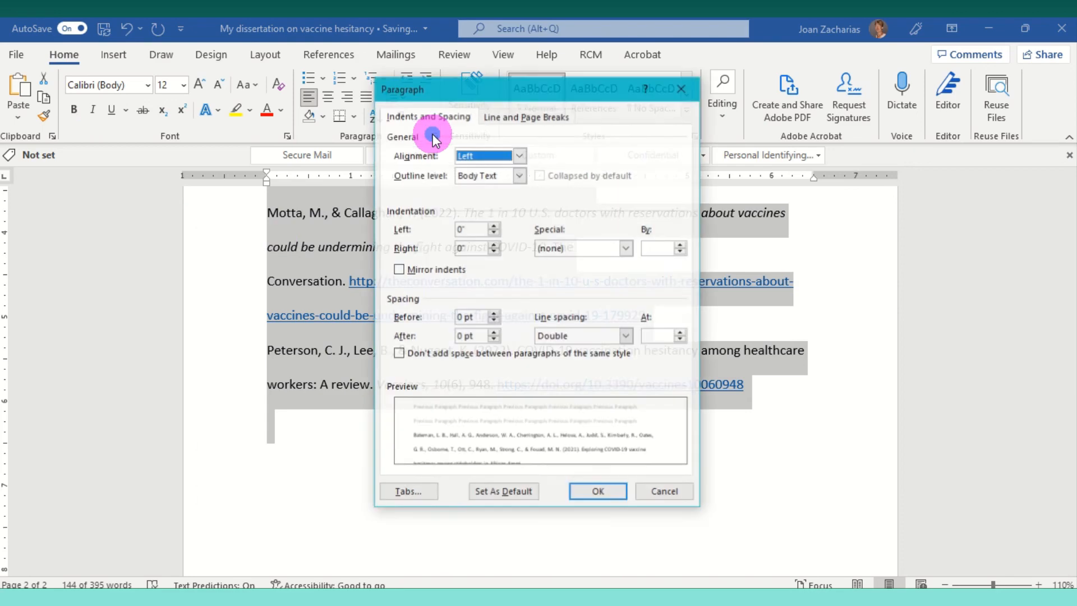
{"action": "left_click", "coordinate": [626, 247]}
{"action": "left_click", "coordinate": [581, 282]}
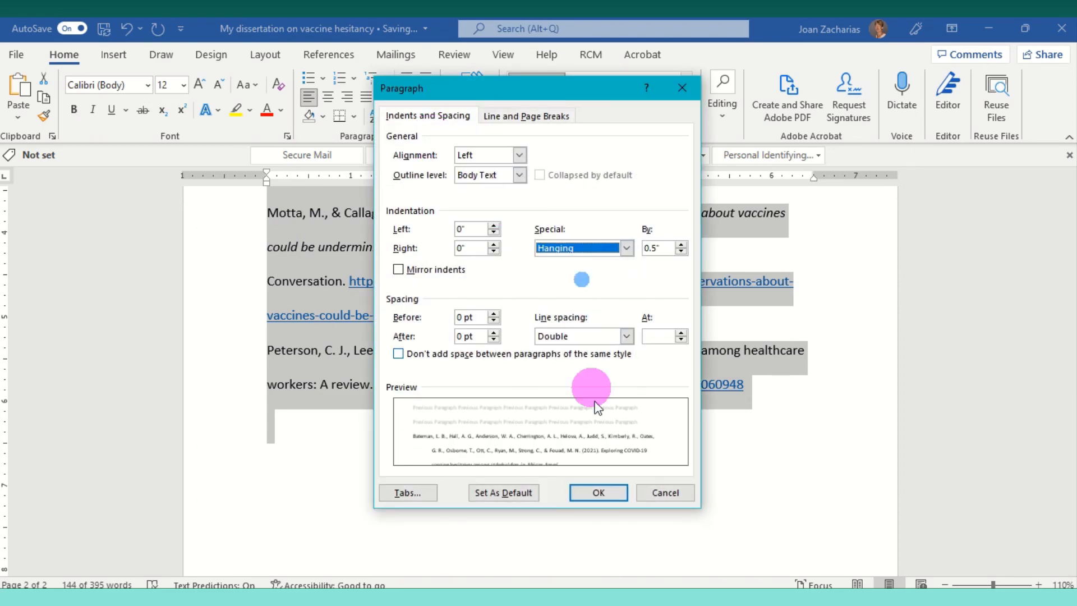
{"action": "left_click", "coordinate": [587, 492]}
- Look over the indented reference entries and the custom References style in the style gallery
{"action": "scroll", "coordinate": [499, 472], "scroll_direction": "up", "scroll_amount": 5}
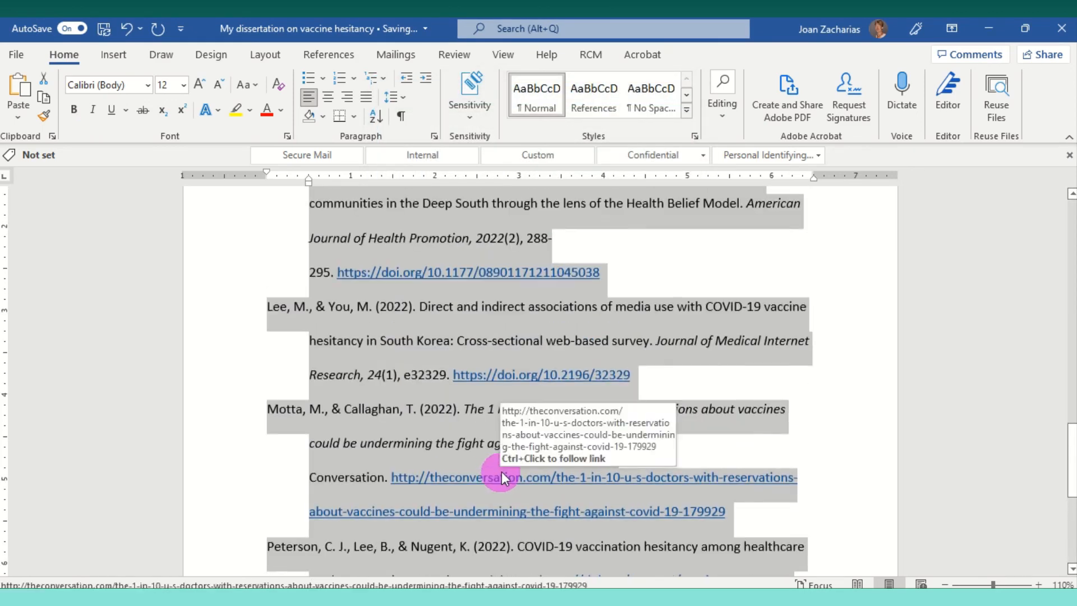
{"action": "scroll", "coordinate": [505, 468], "scroll_direction": "up", "scroll_amount": 2}
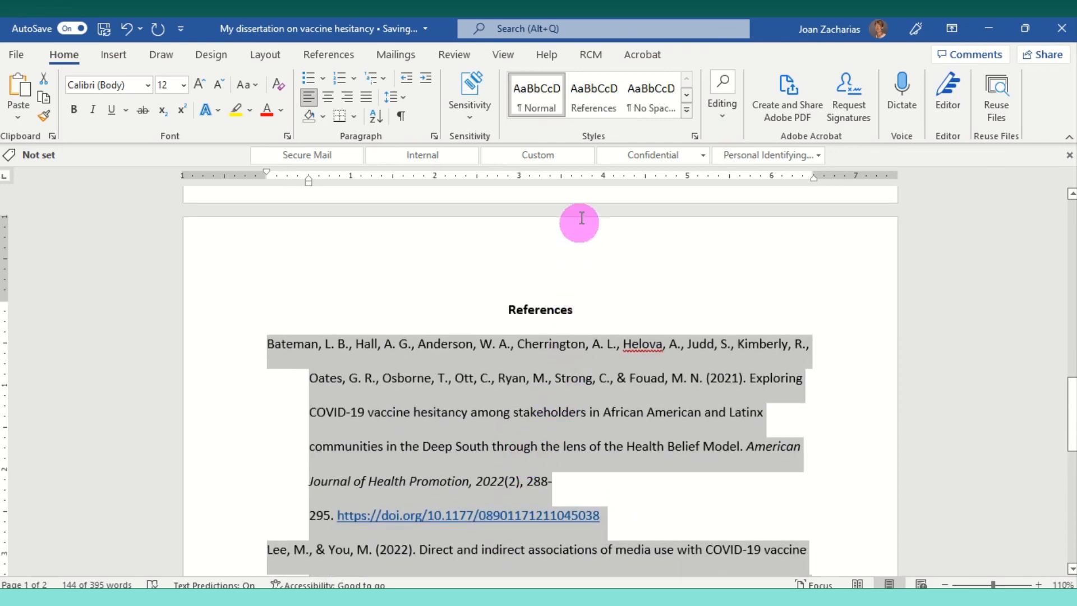
{"action": "left_click", "coordinate": [598, 102]}
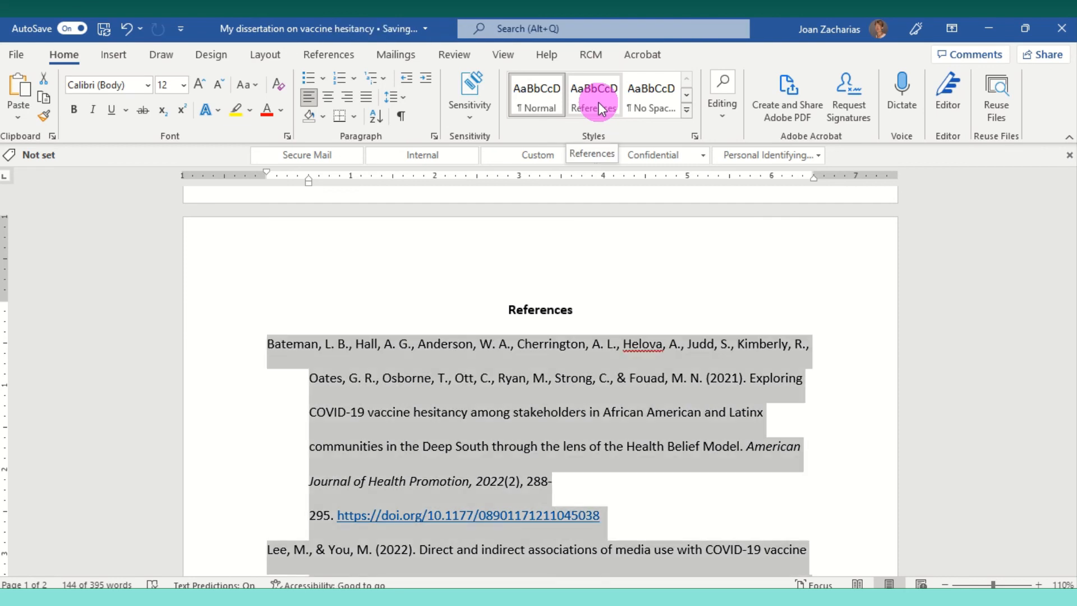
{"action": "scroll", "coordinate": [507, 473], "scroll_direction": "down", "scroll_amount": 5}
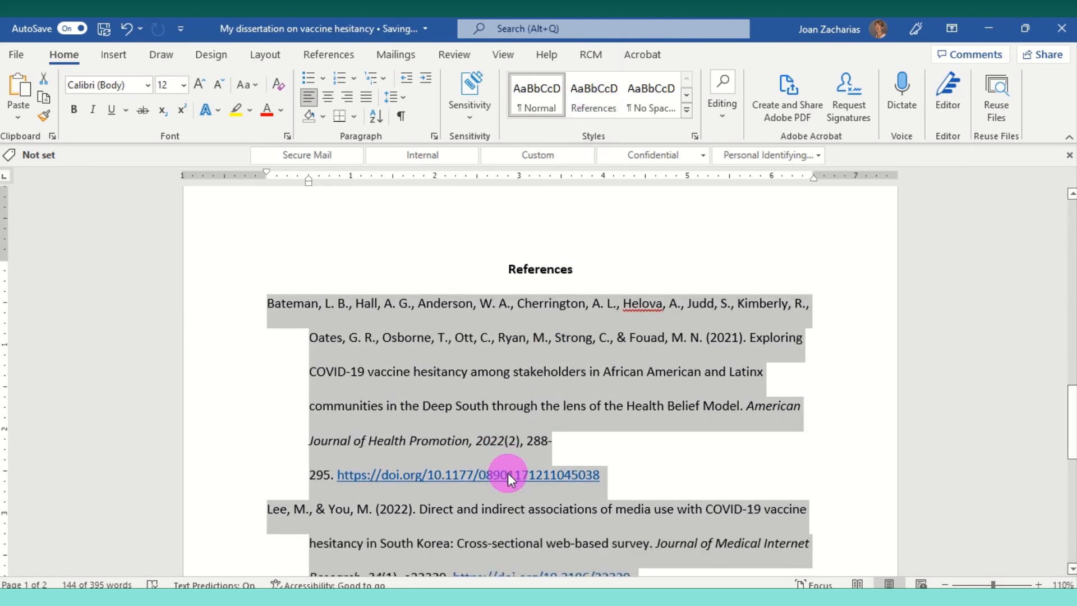
{"action": "scroll", "coordinate": [507, 473], "scroll_direction": "down", "scroll_amount": 1}
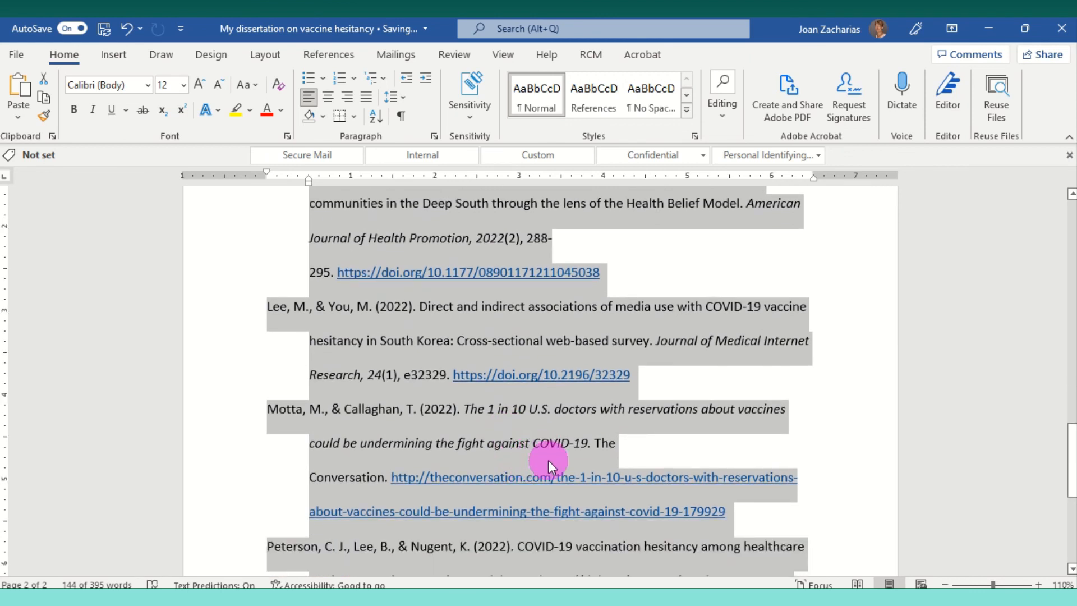
{"action": "scroll", "coordinate": [549, 464], "scroll_direction": "down", "scroll_amount": 2}
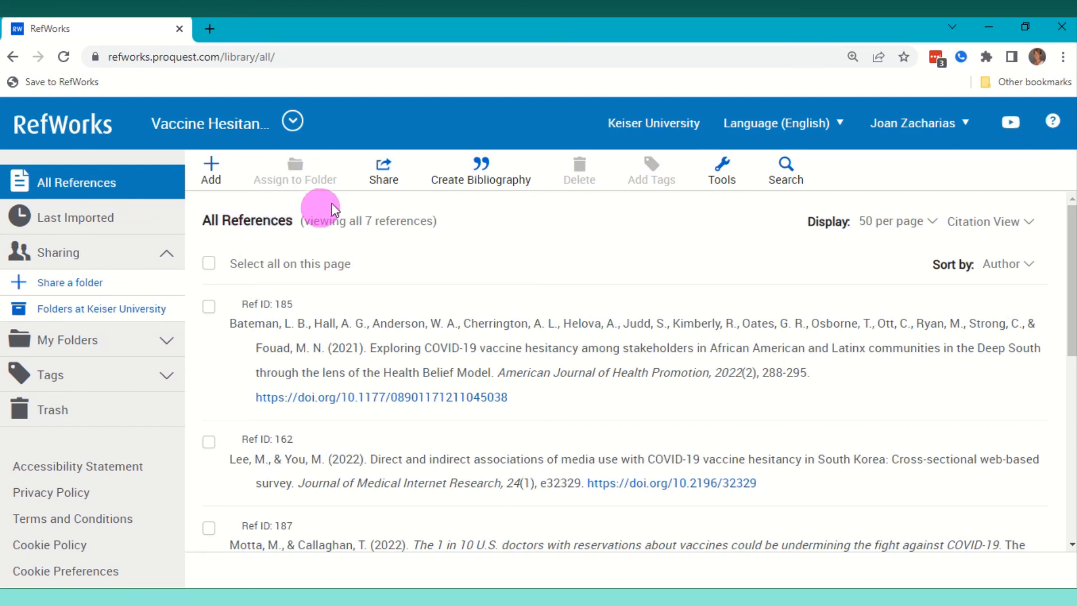
{"action": "left_click", "coordinate": [385, 181]}
{"action": "left_click", "coordinate": [397, 221]}
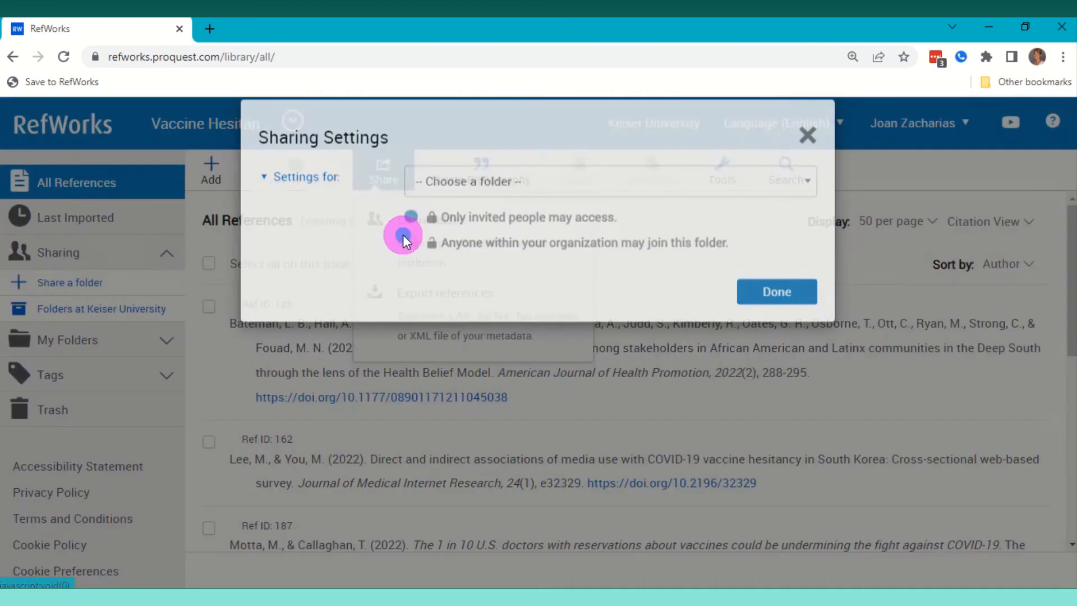
{"action": "left_click", "coordinate": [810, 157]}
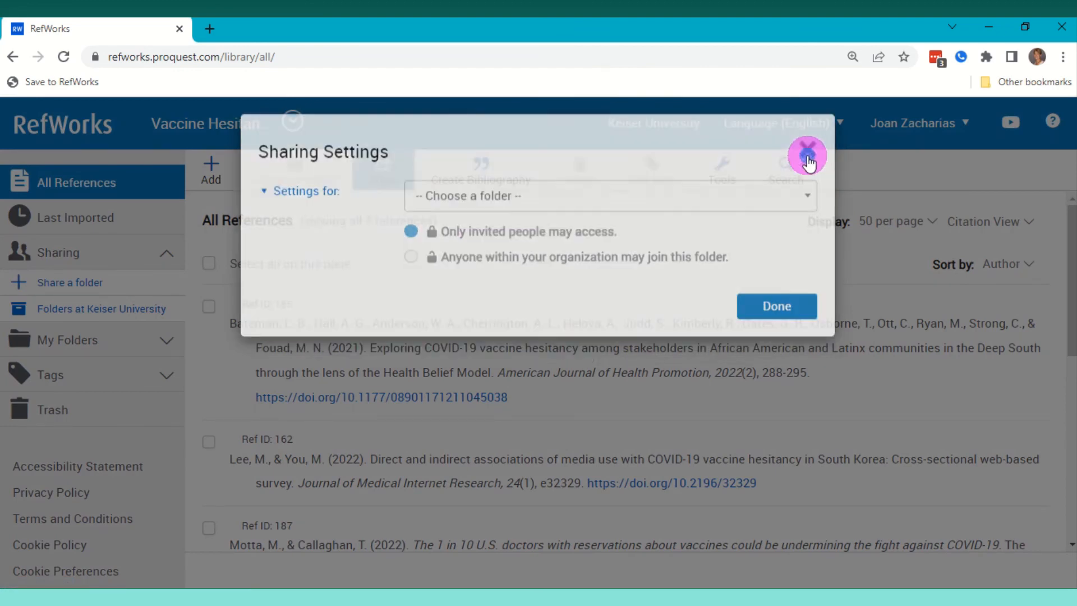
- Open the sharing settings for the Cited folder, examine the access and invitee permission options, and close them without sharing
{"action": "left_click", "coordinate": [58, 281]}
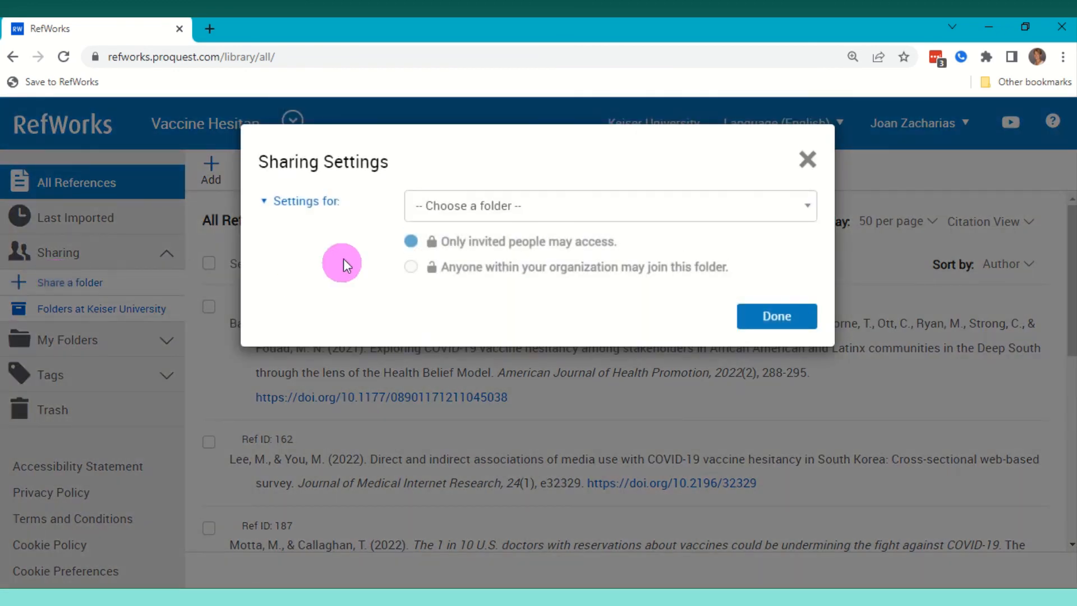
{"action": "left_click", "coordinate": [445, 204]}
{"action": "left_click", "coordinate": [432, 308]}
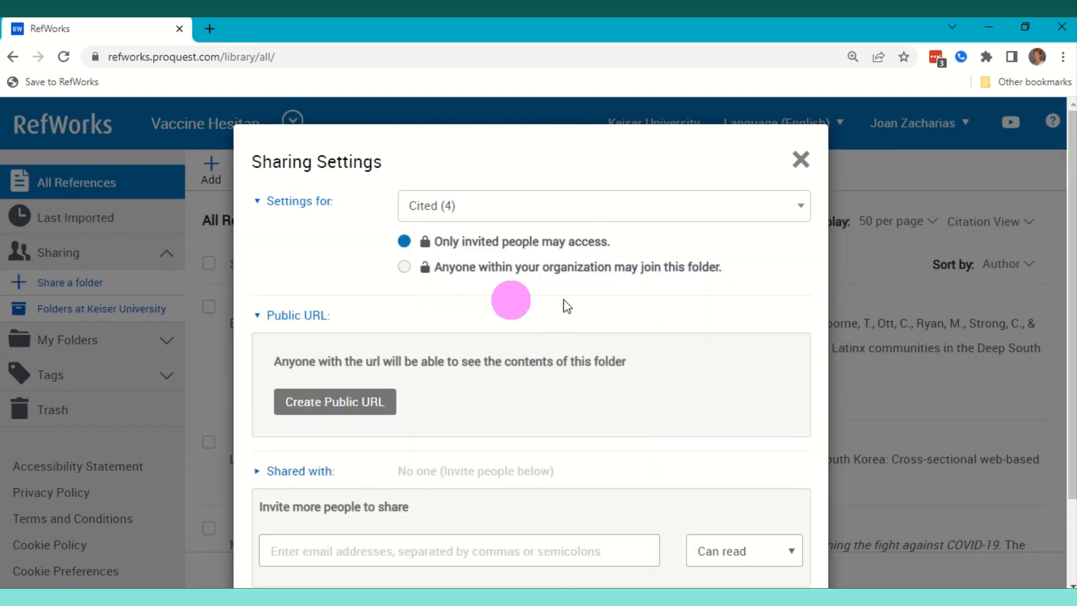
{"action": "scroll", "coordinate": [671, 308], "scroll_direction": "down", "scroll_amount": 2}
{"action": "left_click", "coordinate": [779, 474]}
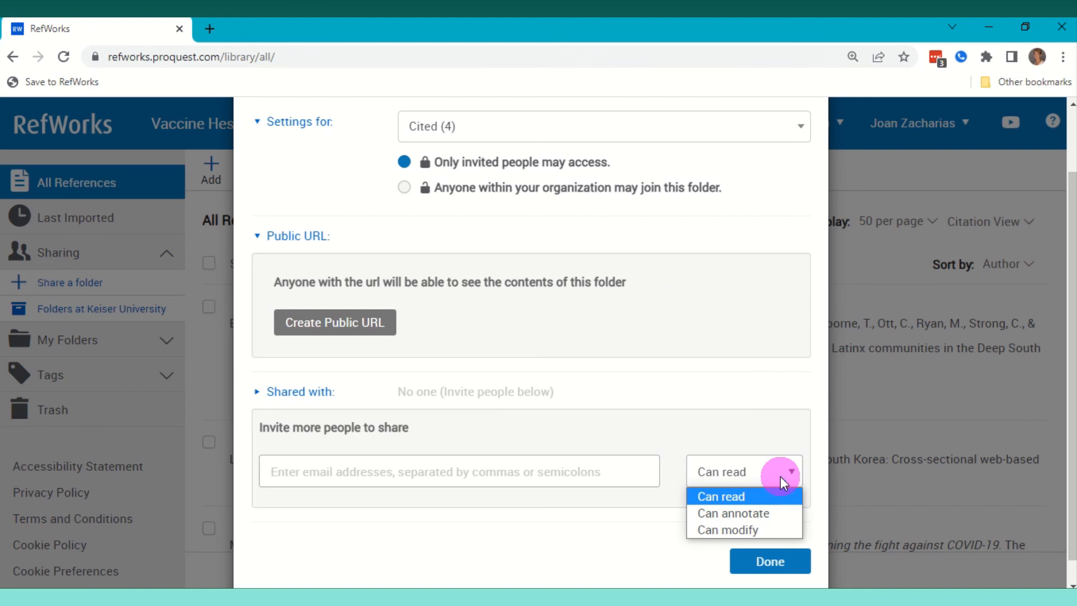
{"action": "scroll", "coordinate": [785, 393], "scroll_direction": "up", "scroll_amount": 2}
{"action": "left_click", "coordinate": [800, 161]}
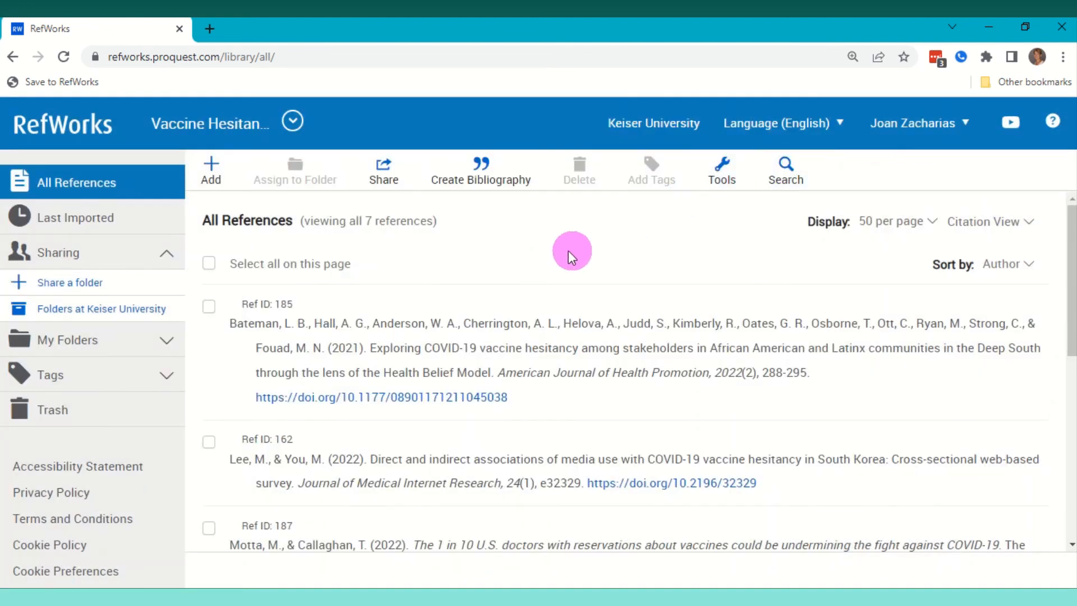
- Open the sharing settings for the whole Vaccine Hesitancy project
{"action": "left_click", "coordinate": [290, 119]}
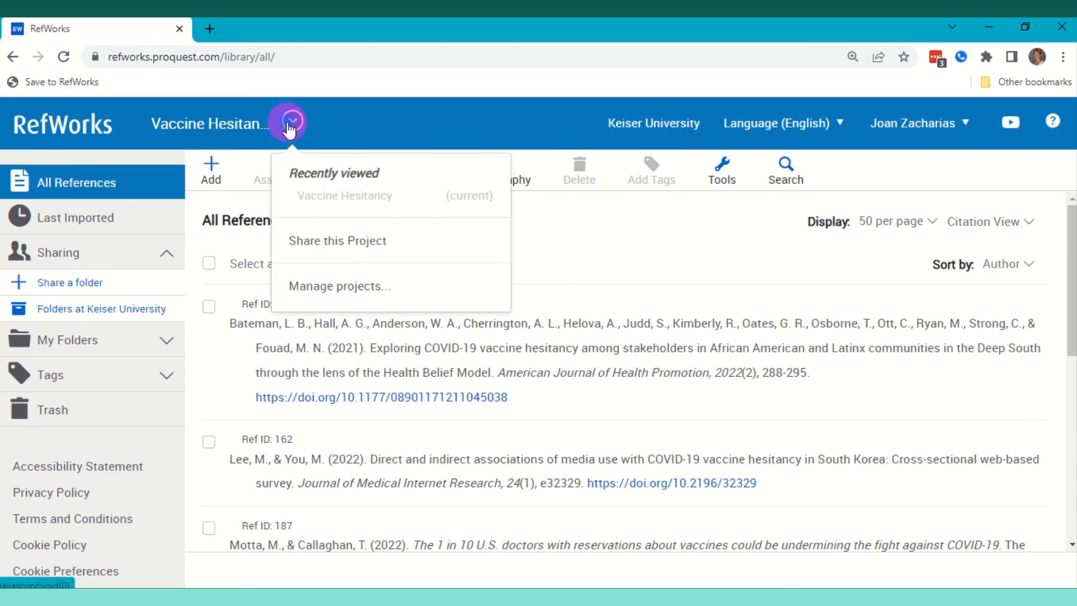
{"action": "left_click", "coordinate": [336, 238]}
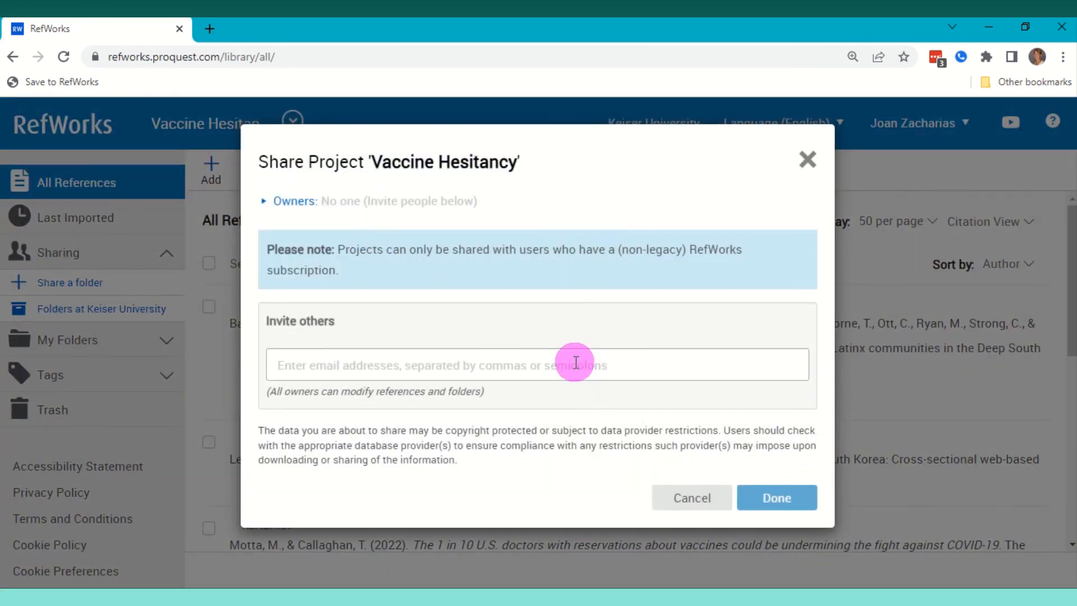